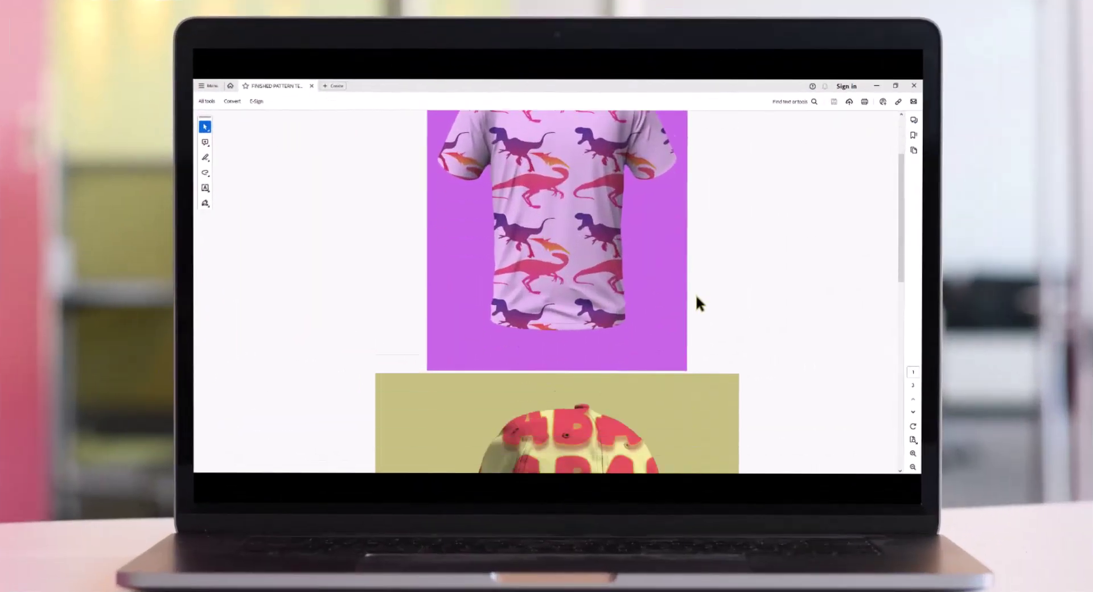
scroll(696, 294, "down", 5)
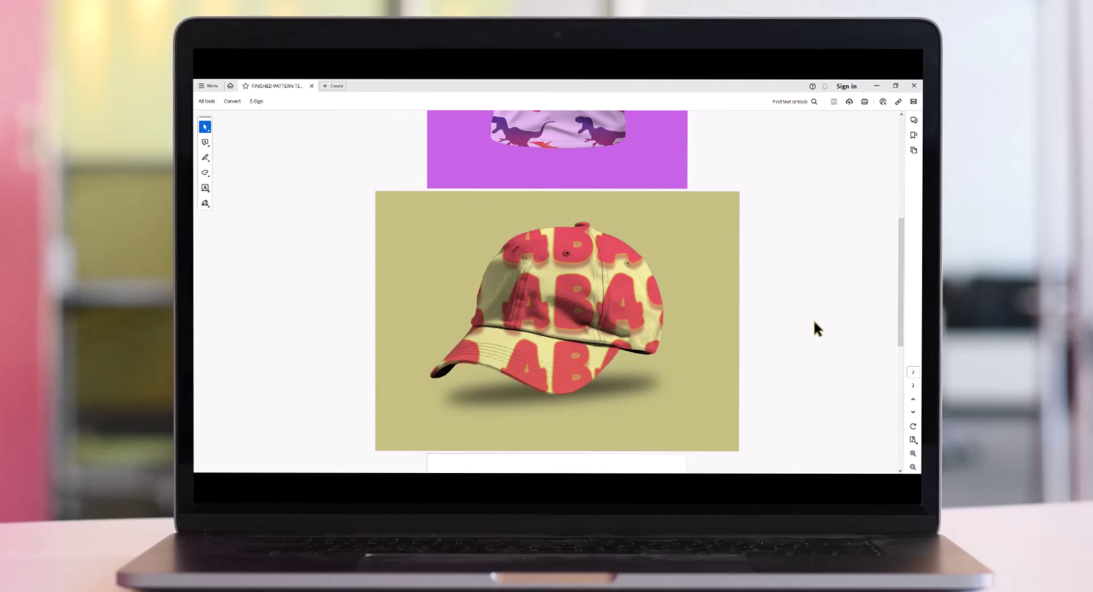
- Scroll through the shirt template and make the Shirt layer active
scroll(814, 321, "down", 5)
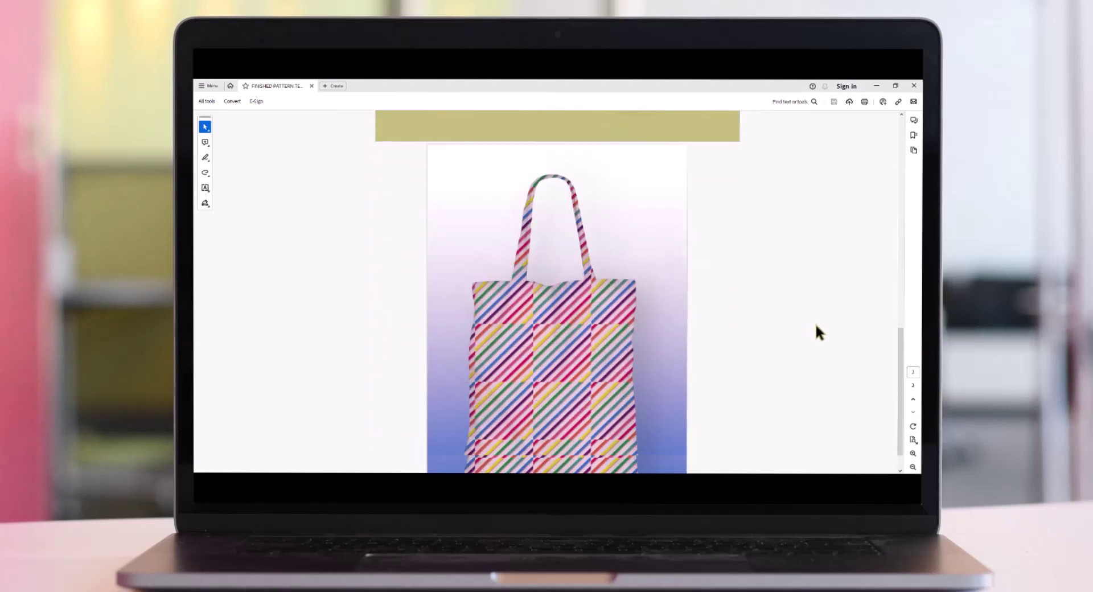
scroll(816, 323, "down", 2)
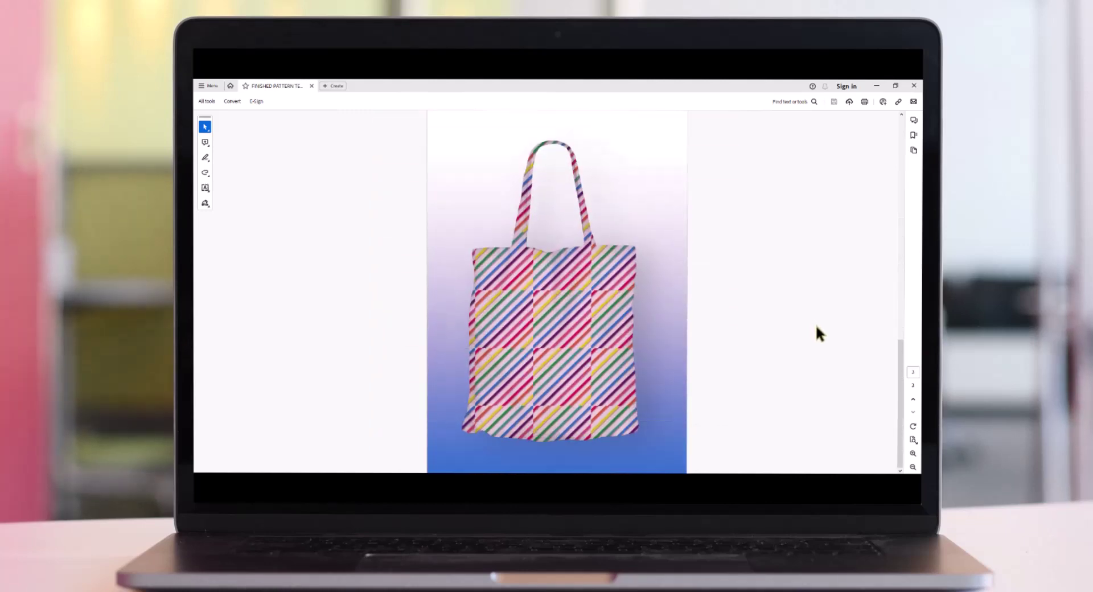
scroll(816, 334, "up", 1)
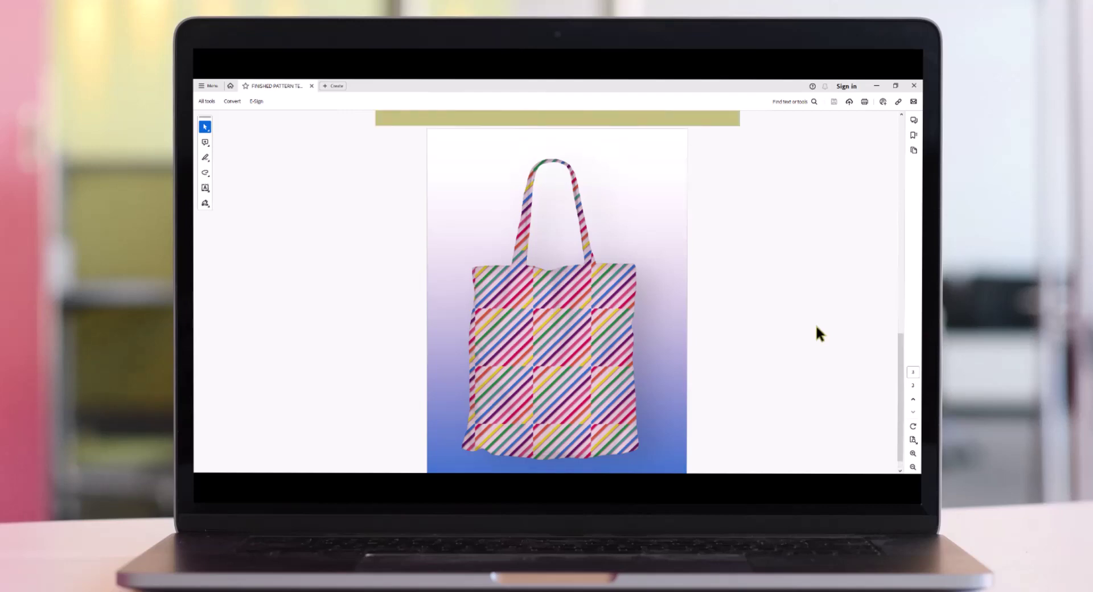
scroll(817, 328, "up", 5)
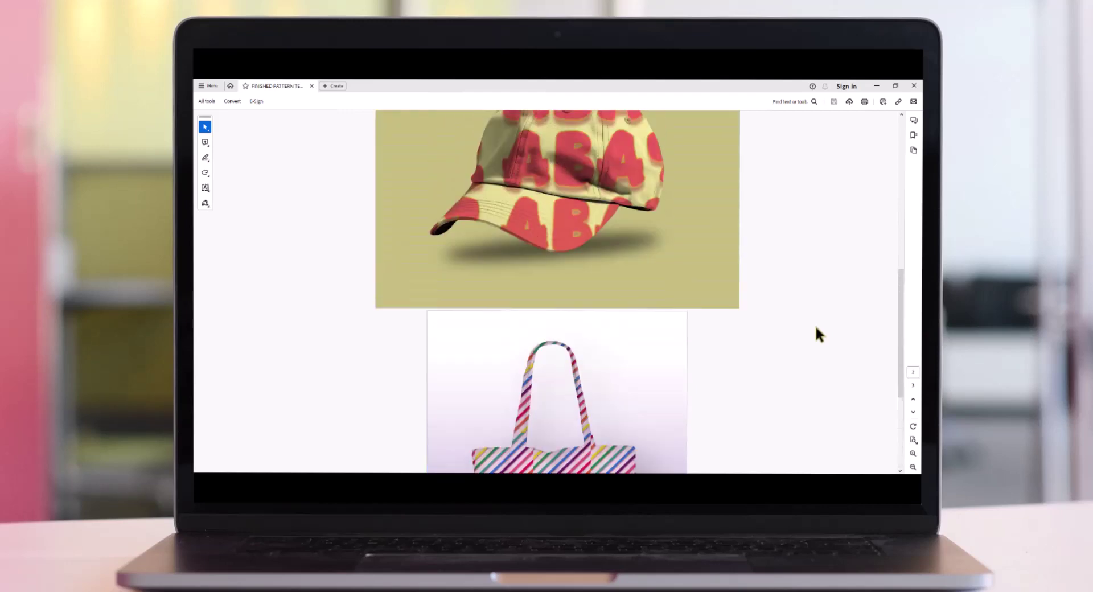
scroll(817, 326, "up", 5)
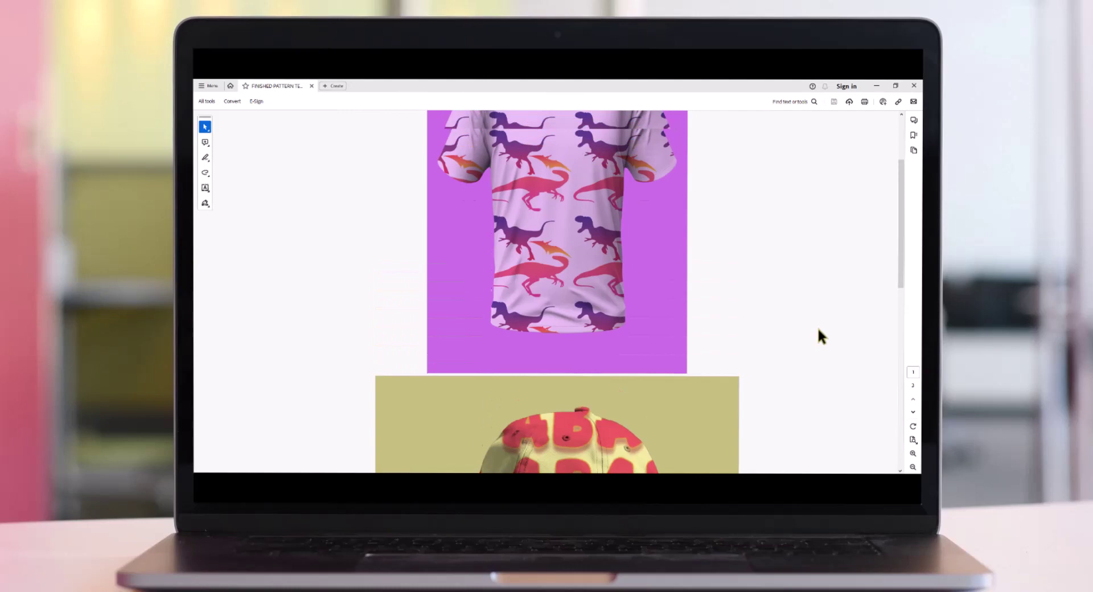
scroll(819, 330, "up", 1)
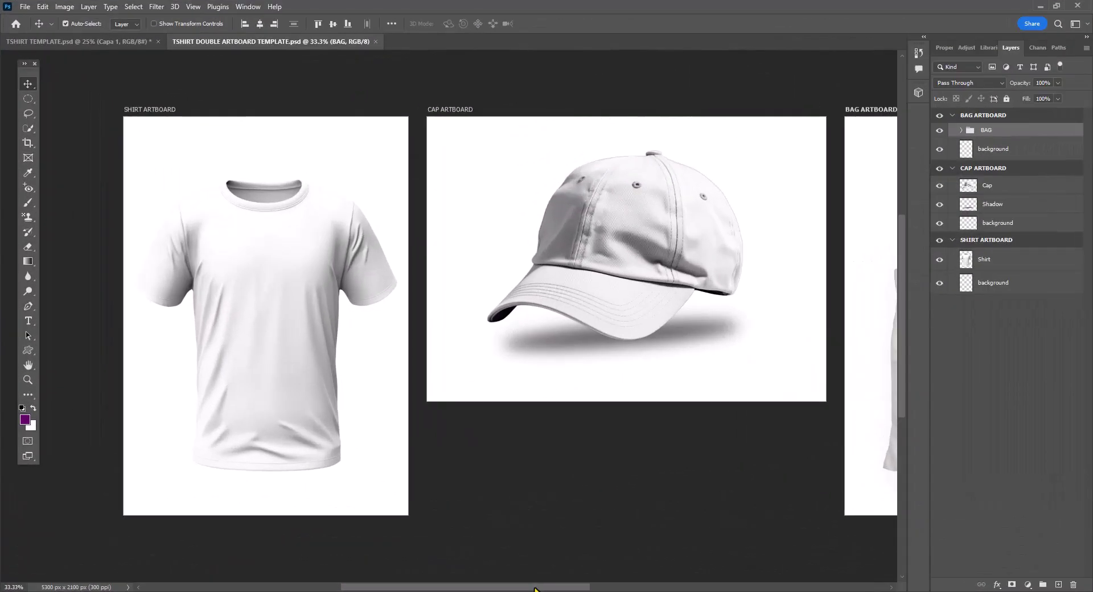
mouse_move(535, 588)
left_mouse_down()
mouse_move(604, 588)
mouse_move(549, 588)
left_mouse_up()
left_click(998, 265)
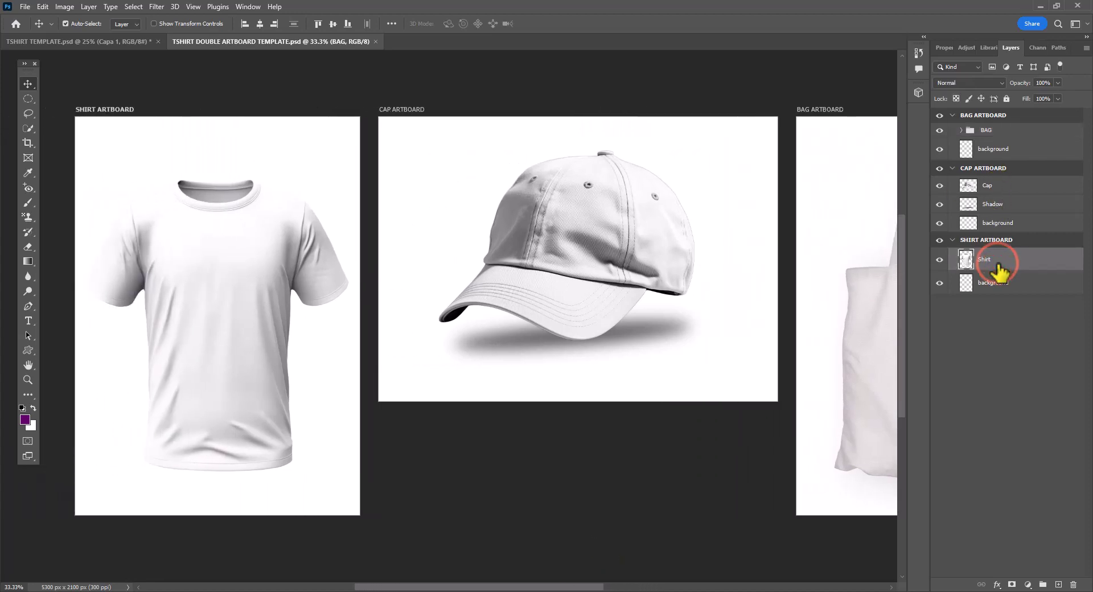
- Create a 500 × 500 px Web-preset document named Pattern
left_click(27, 8)
left_click(33, 22)
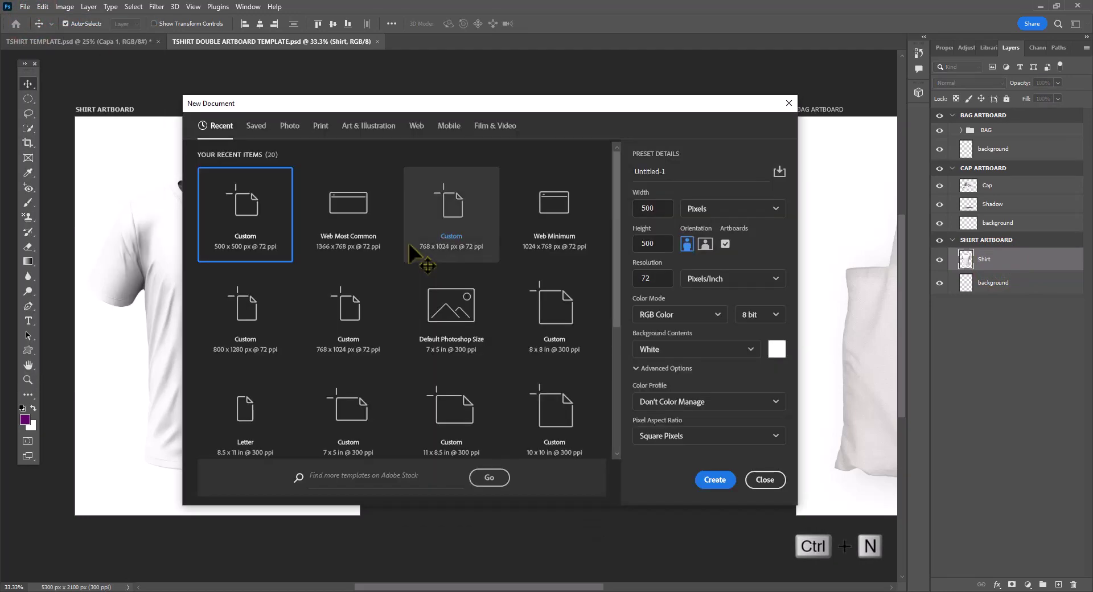
left_click(418, 130)
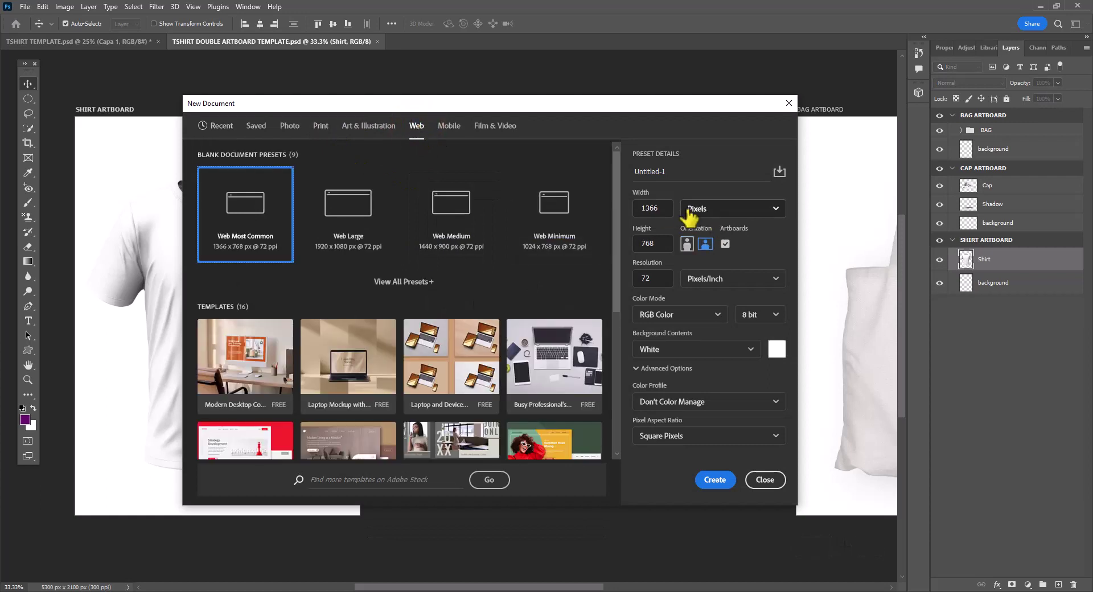
left_click(657, 206)
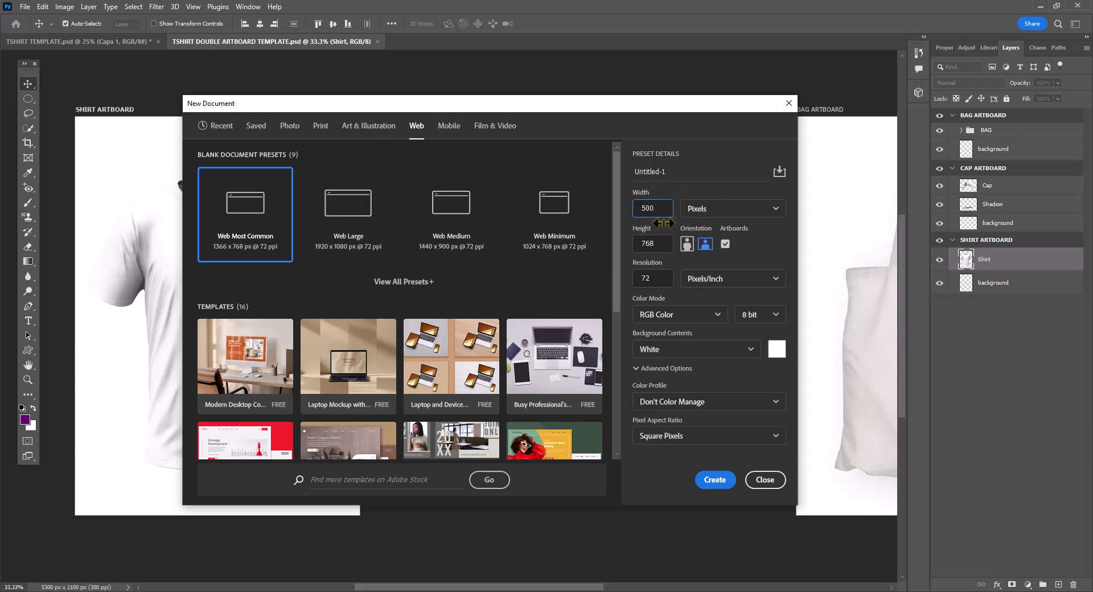
left_click(658, 245)
type("500")
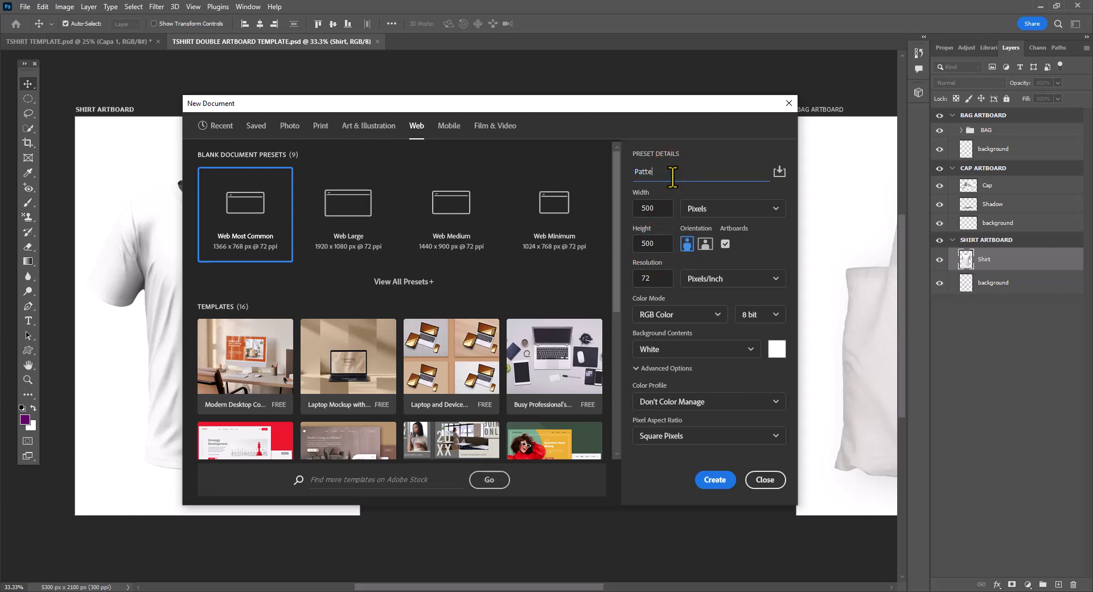
left_click(721, 479)
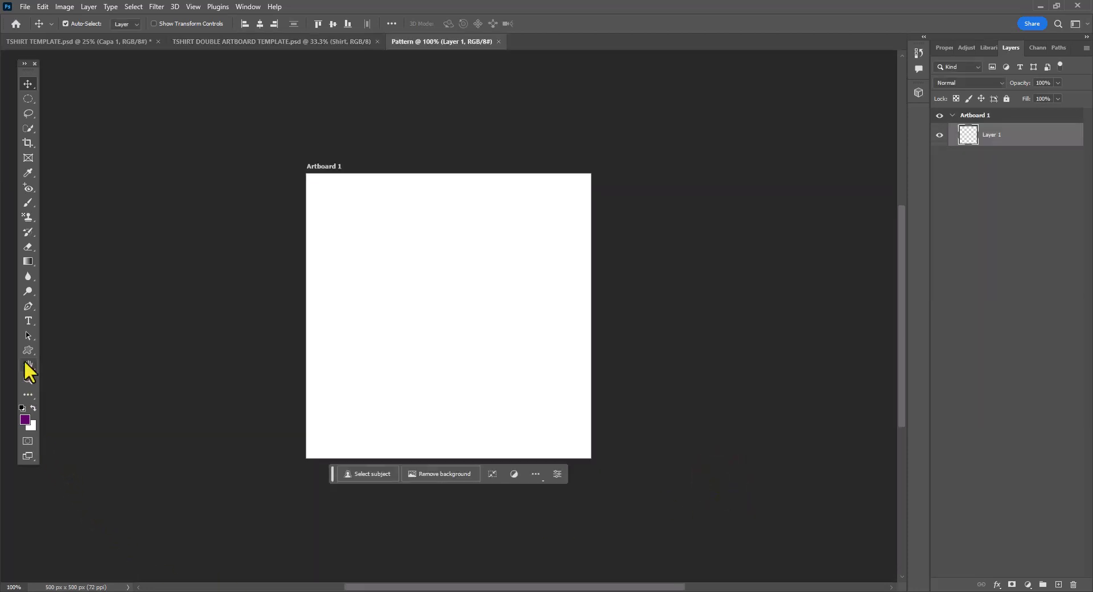
- Fit the artboard to the window and switch to the Custom Shape tool
left_click(25, 380)
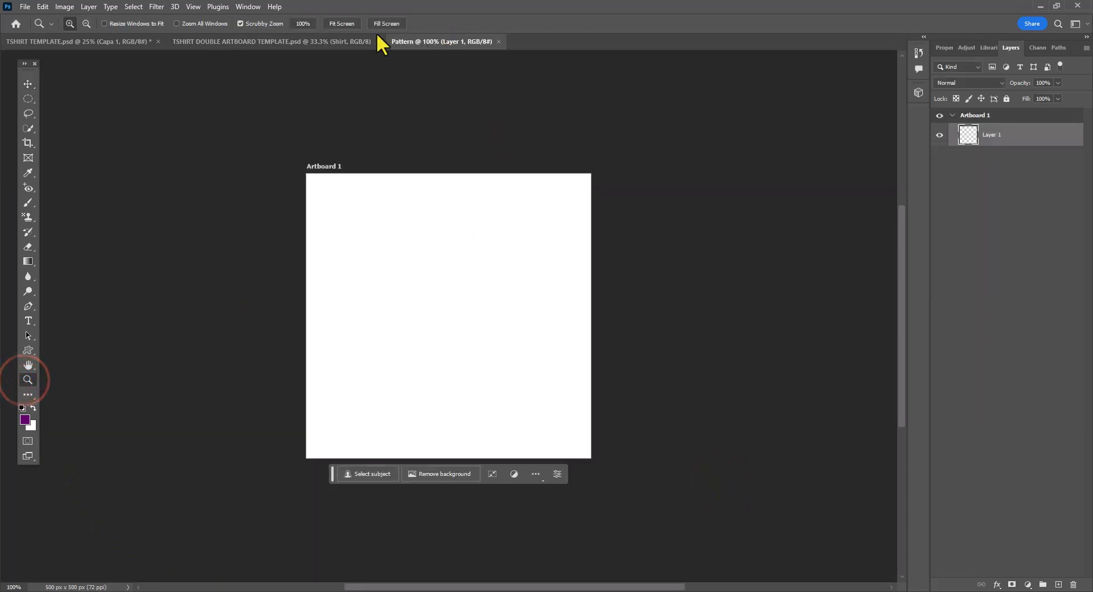
left_click(347, 26)
key("u")
left_click(248, 6)
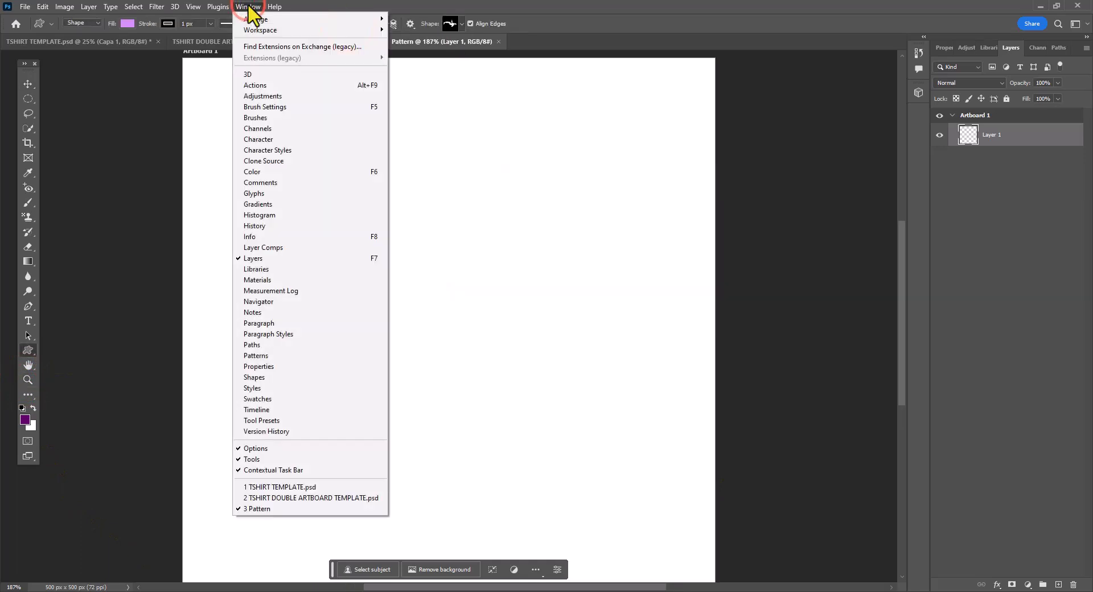
left_click(297, 391)
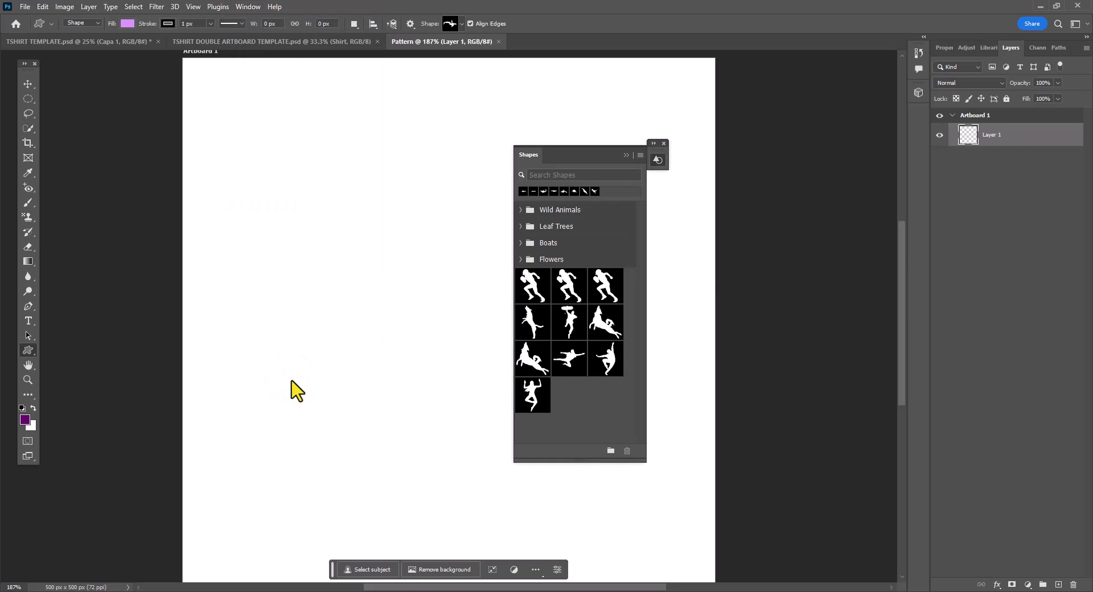
left_click(664, 143)
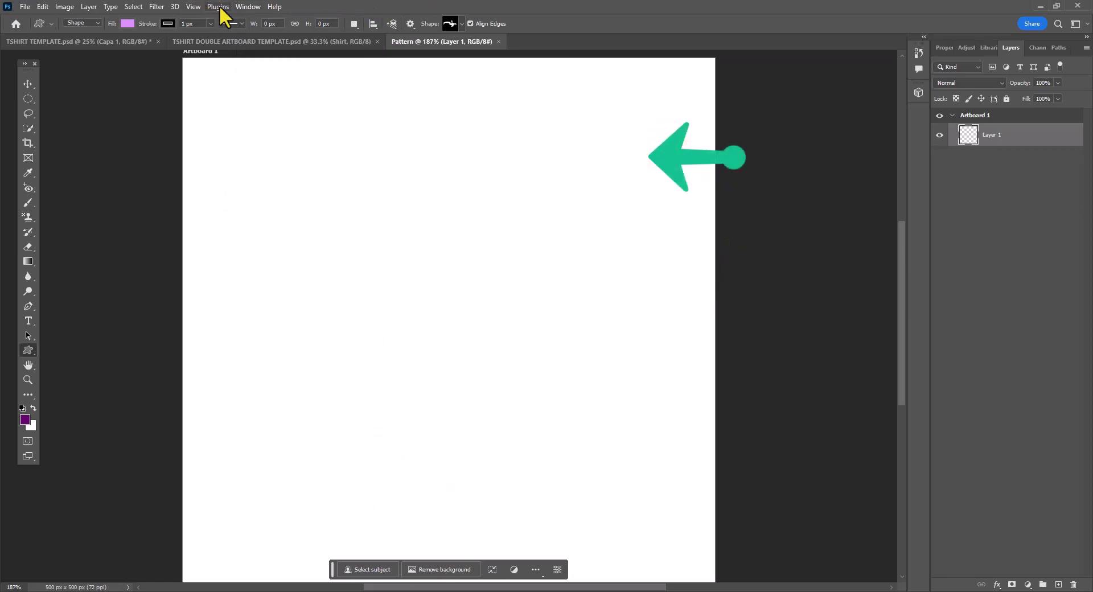
- Load Legacy Shapes and More into the Shapes panel and expand it
left_click(248, 6)
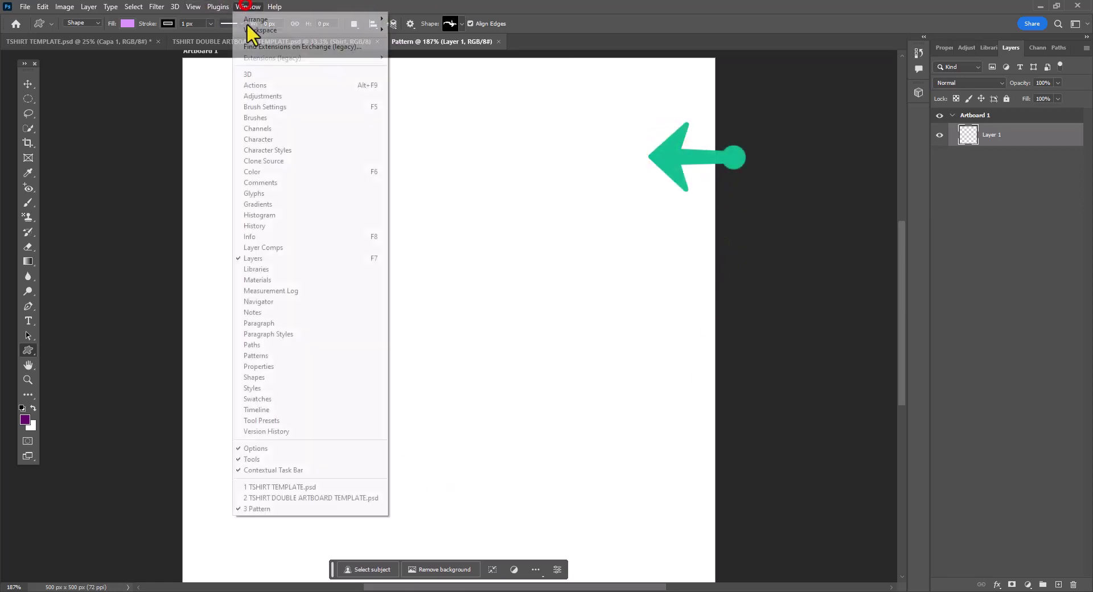
left_click(312, 377)
left_click(641, 158)
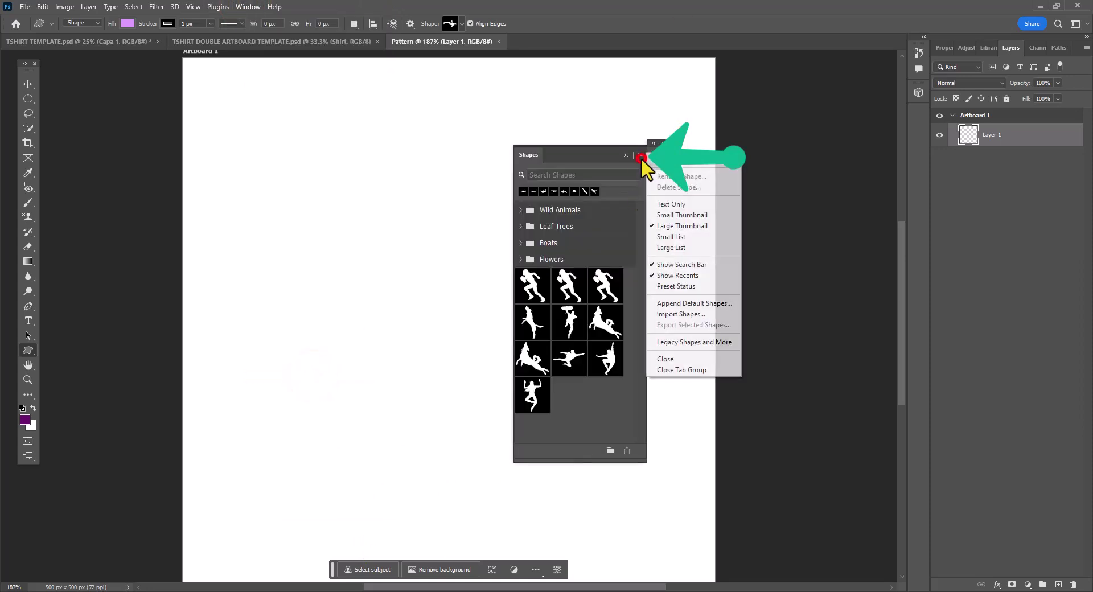
left_click(675, 342)
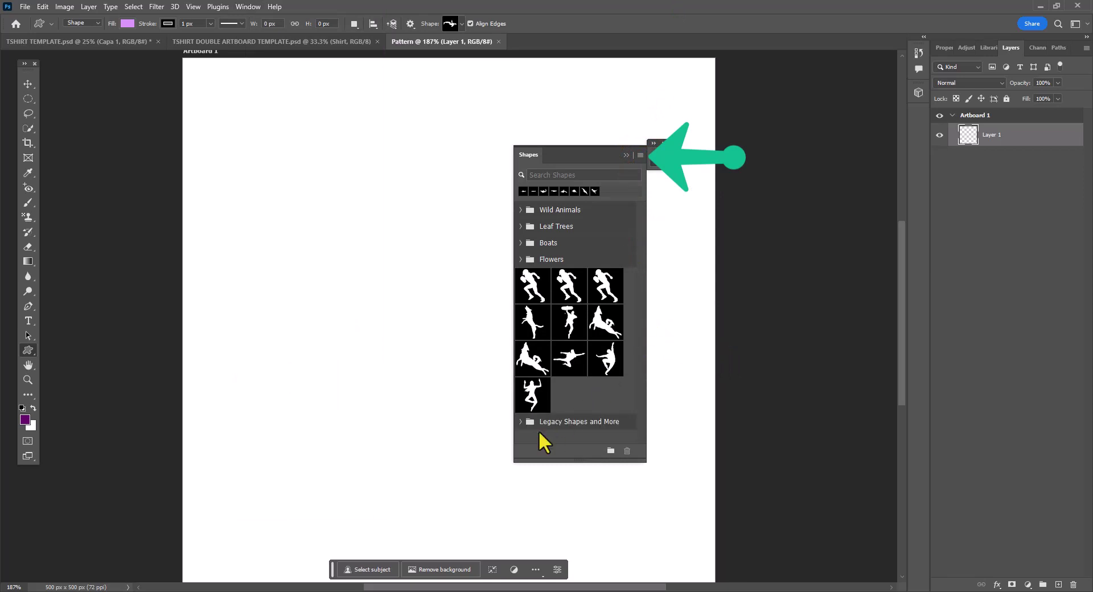
left_click(521, 422)
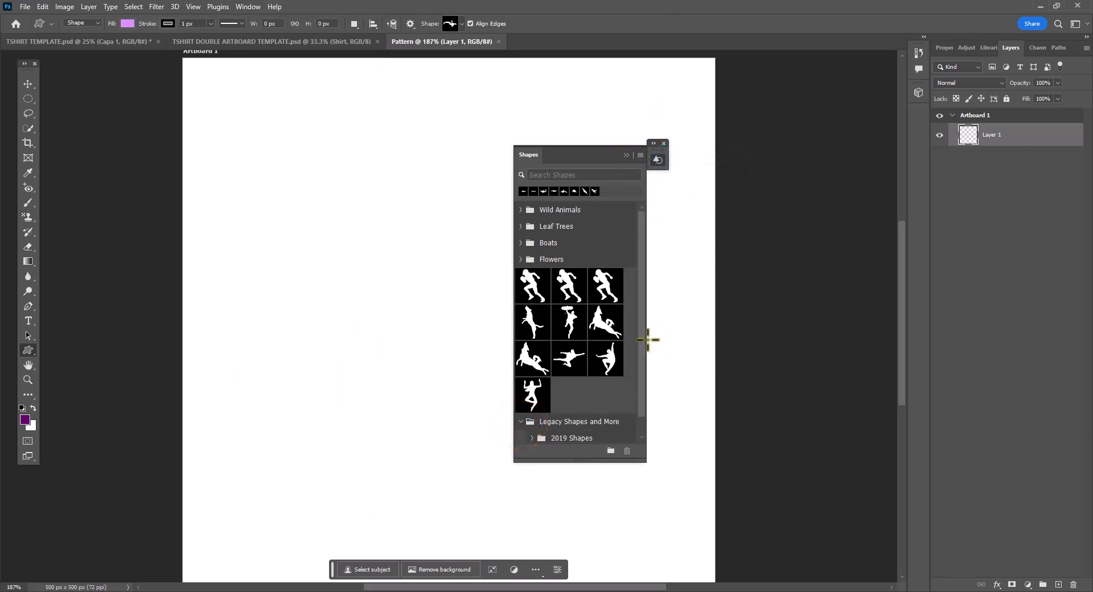
left_click_drag(643, 342, 642, 399)
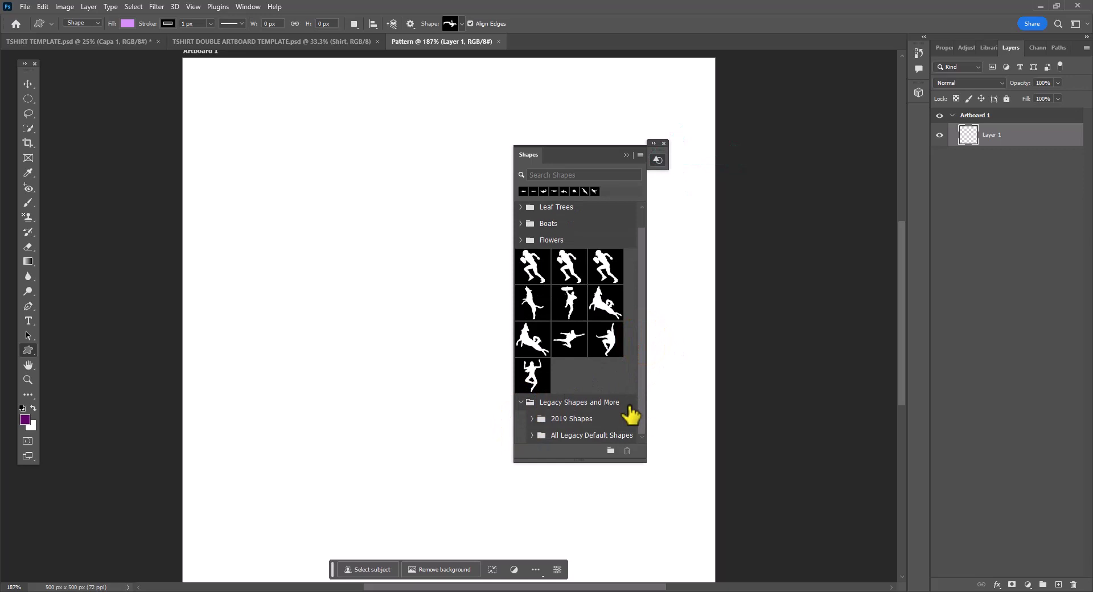
- Expand 2019 Shapes and browse the Dinosaurs and Sea Creatures collections
left_click(532, 419)
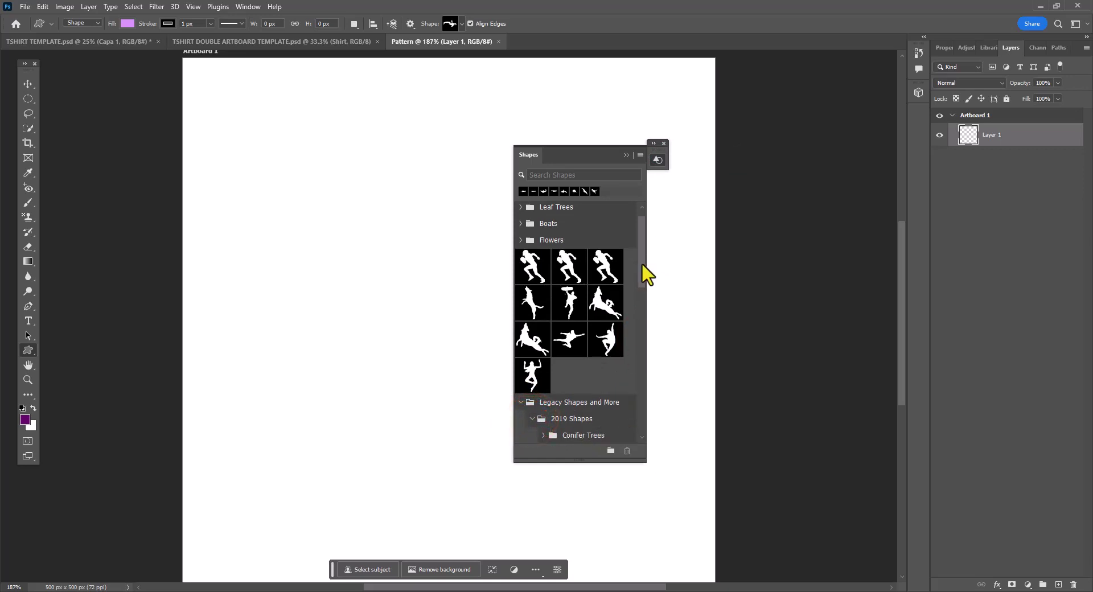
left_click_drag(642, 263, 640, 424)
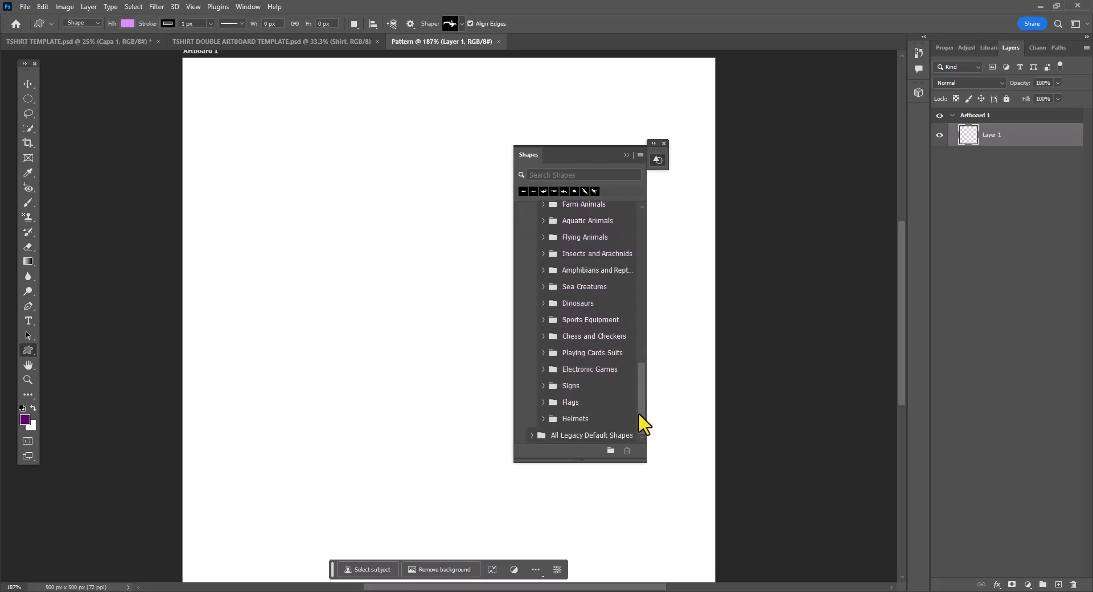
left_click(542, 303)
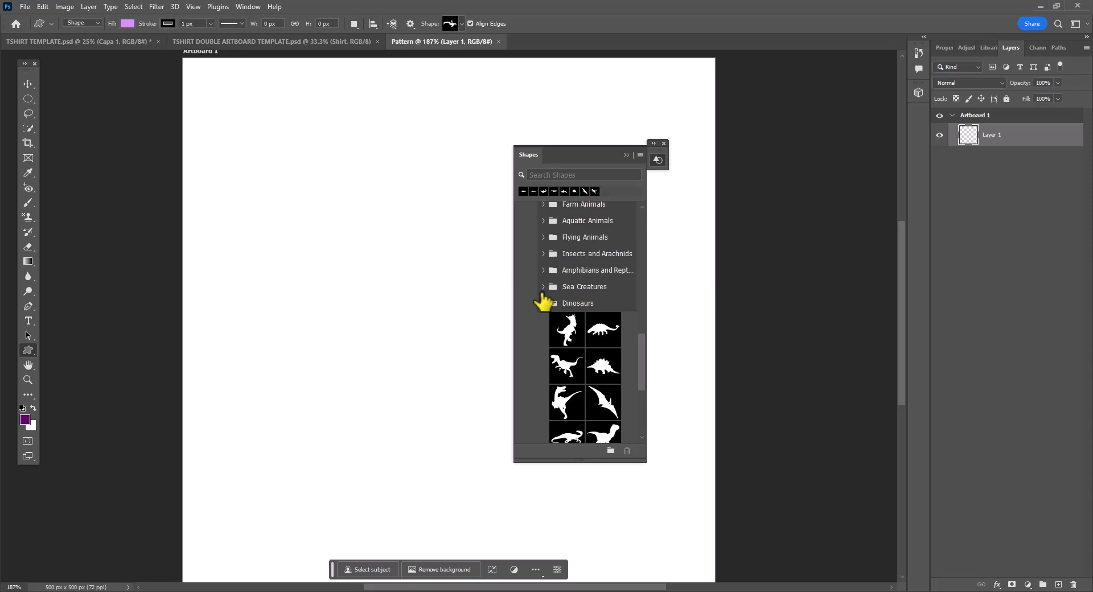
left_click(542, 286)
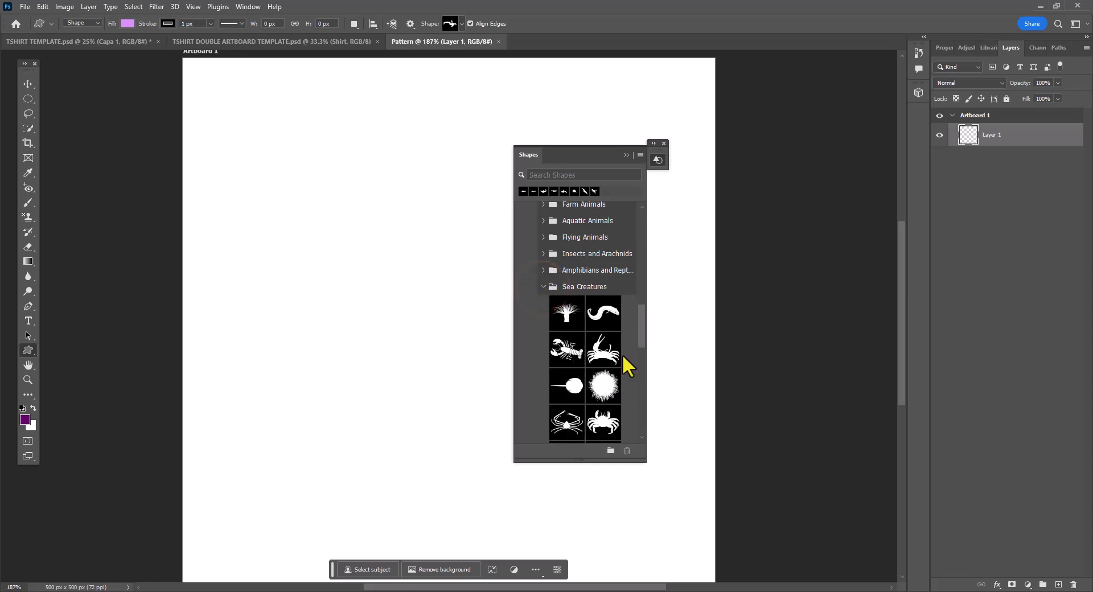
scroll(624, 368, "down", 1)
scroll(624, 368, "down", 3)
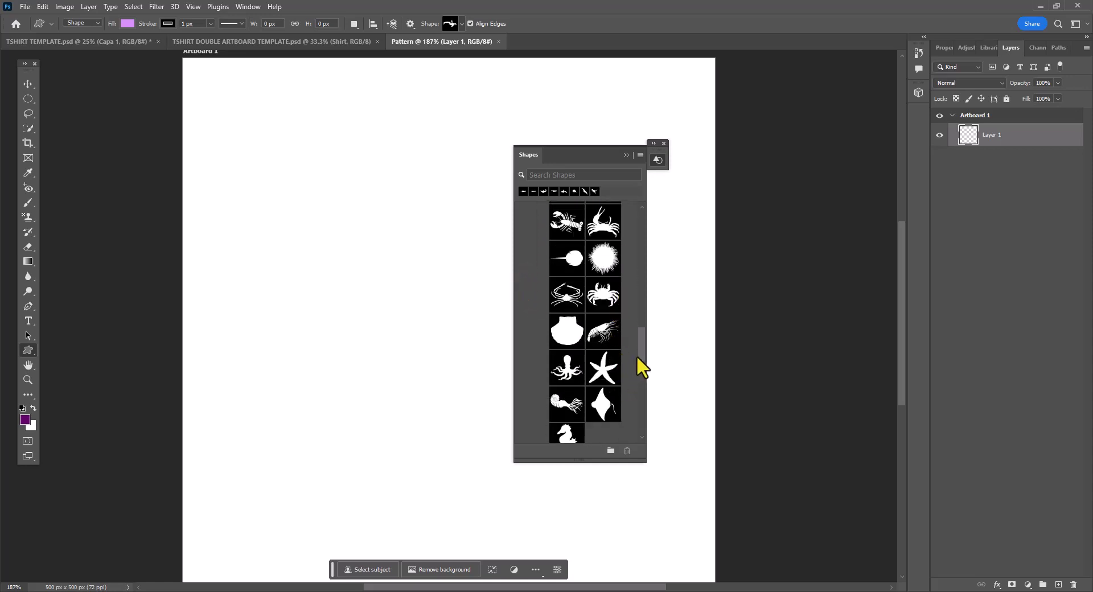
- Place an orca shape, shrink it to about half size, tilt it about 18° and position it
left_click(642, 351)
left_click_drag(640, 361, 452, 255)
left_click(604, 287)
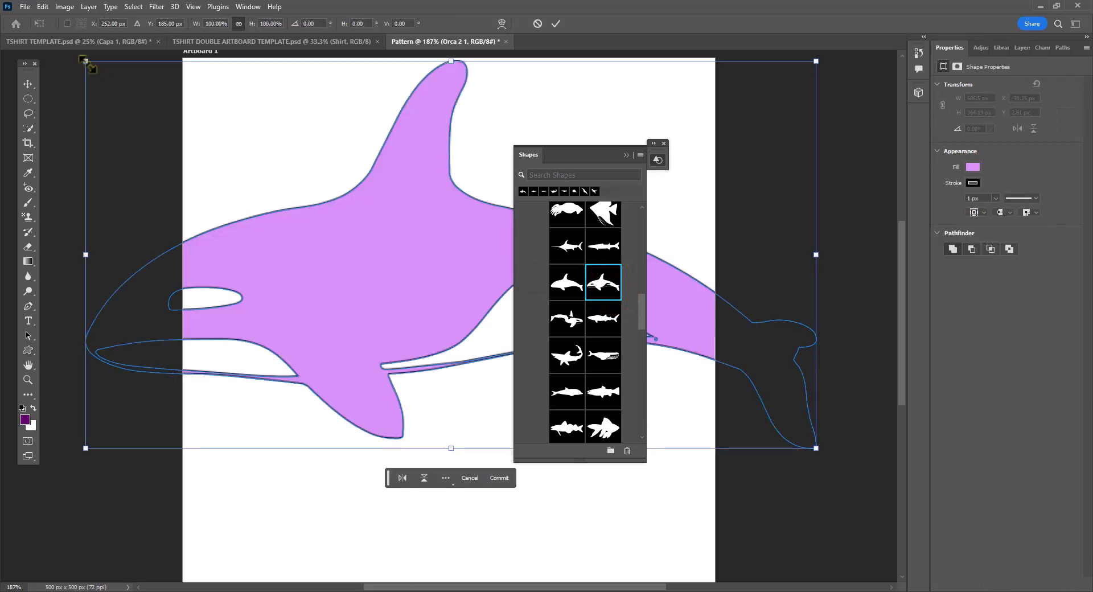
left_click_drag(86, 61, 256, 152)
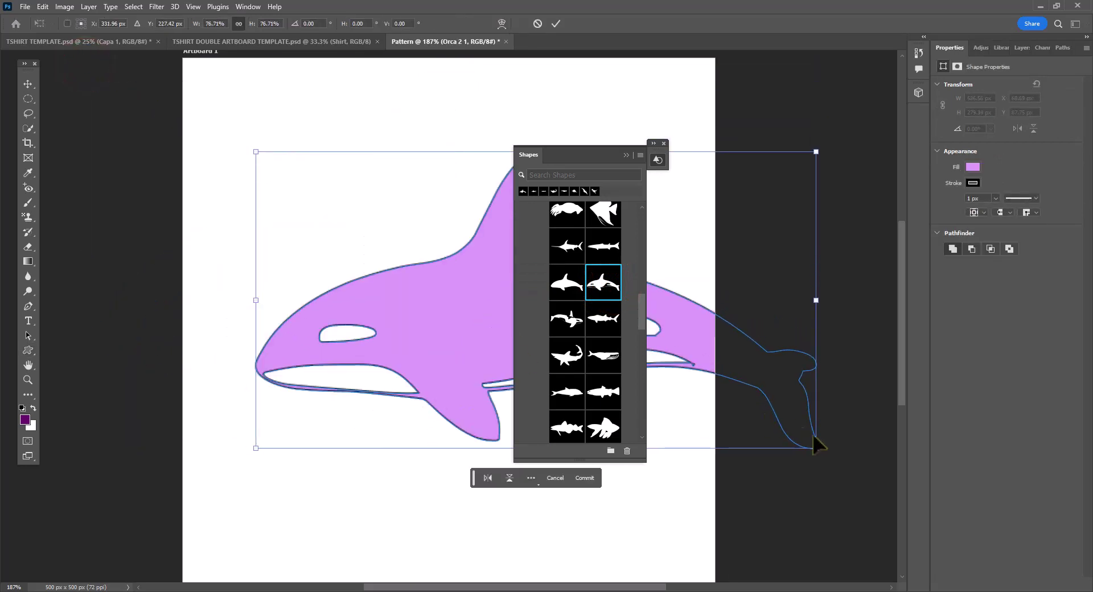
left_click_drag(817, 448, 655, 391)
left_click_drag(387, 305, 386, 247)
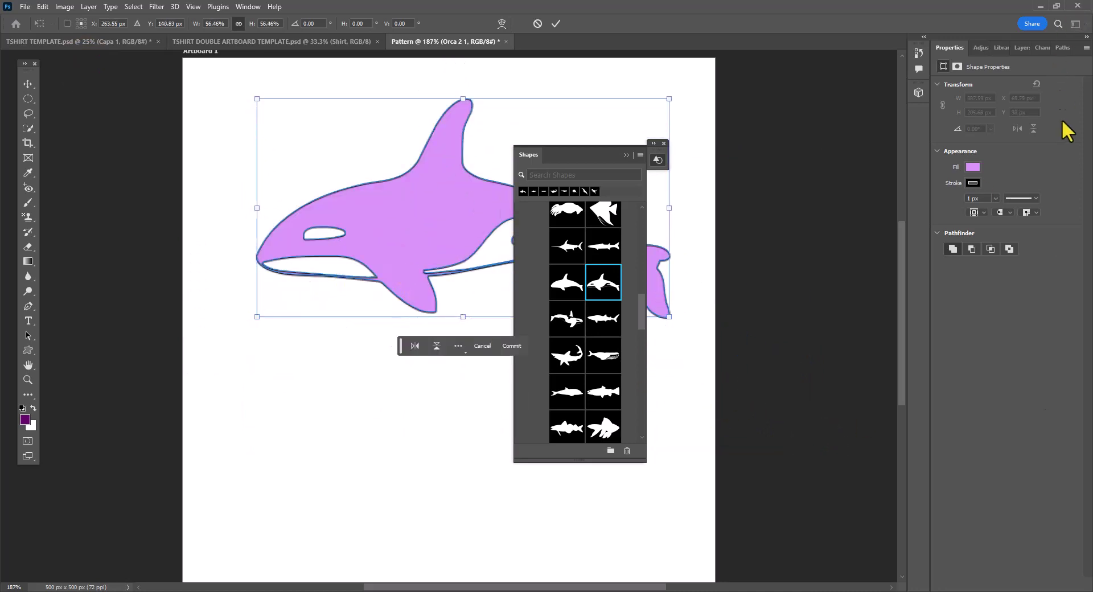
left_click_drag(686, 90, 695, 170)
left_click_drag(419, 229, 442, 276)
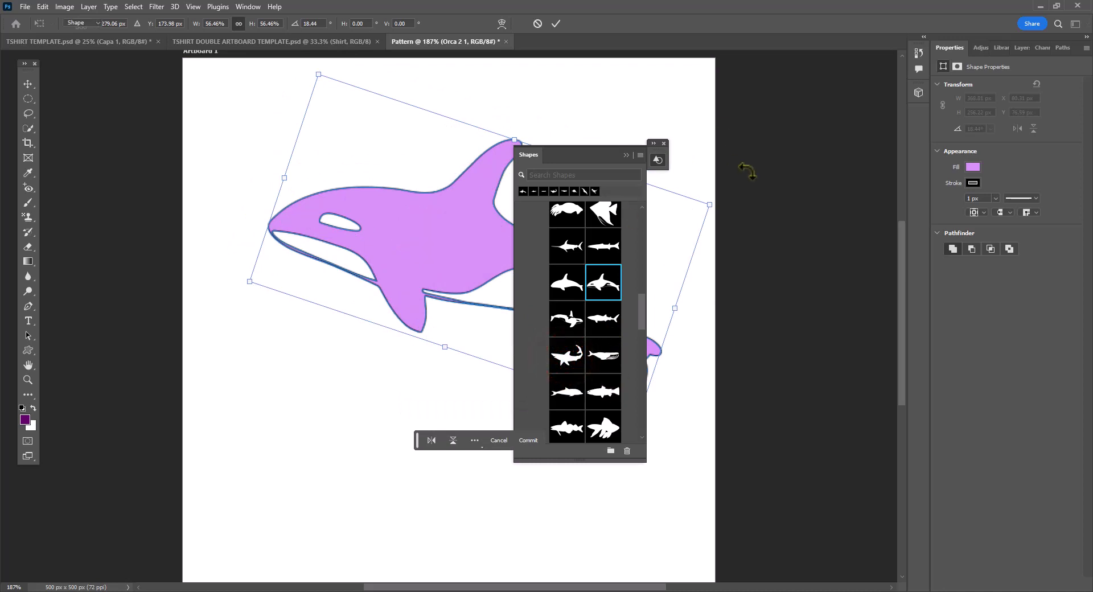
key("Return")
- Place a shark shape under the orca, rotated to about 16.90° and nudged up-left
left_click_drag(569, 364, 394, 389)
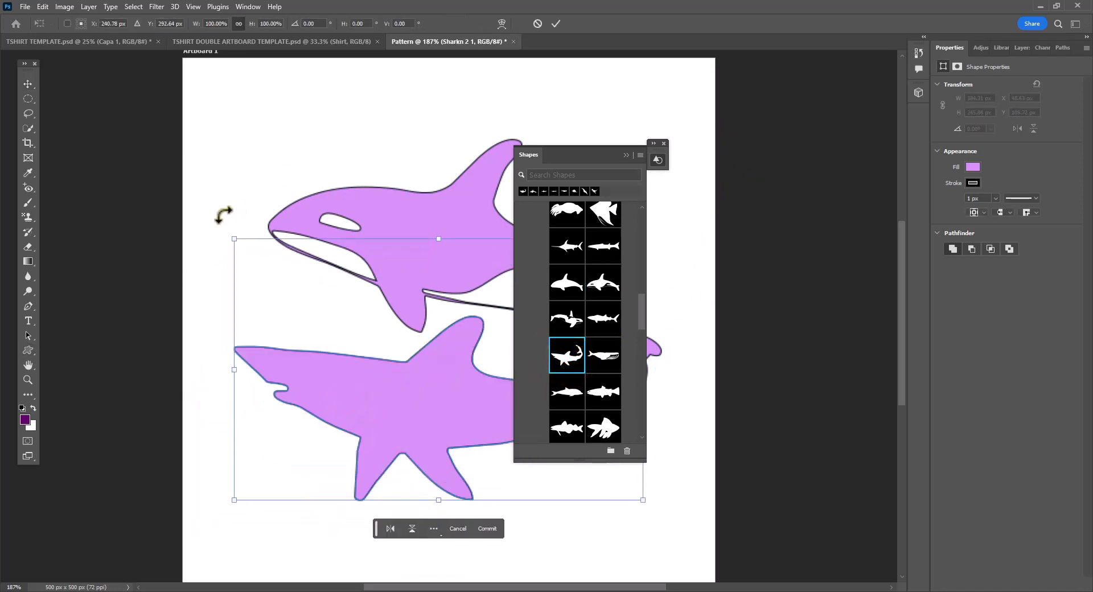
left_click_drag(222, 215, 298, 176)
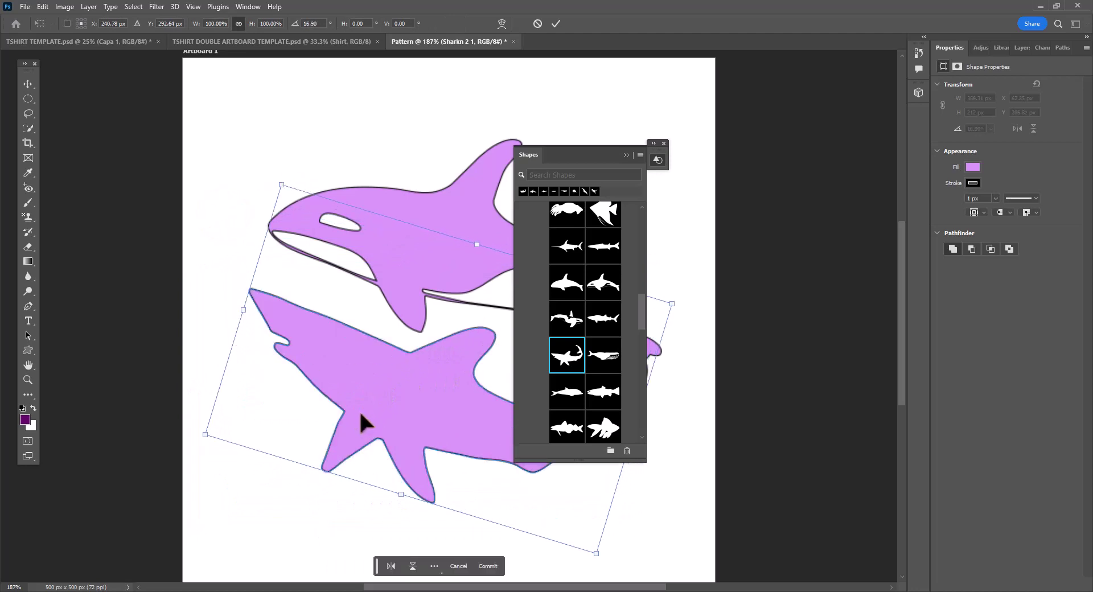
left_click_drag(360, 408, 353, 402)
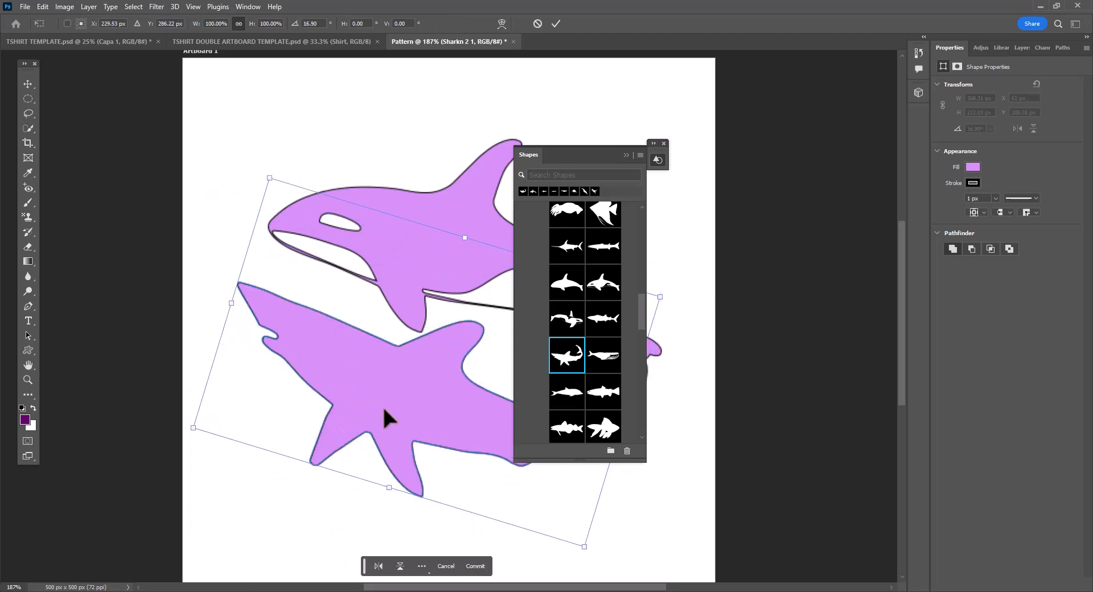
- Commit the shark's transformation and scroll the Shapes panel to the manta ray
key("Return")
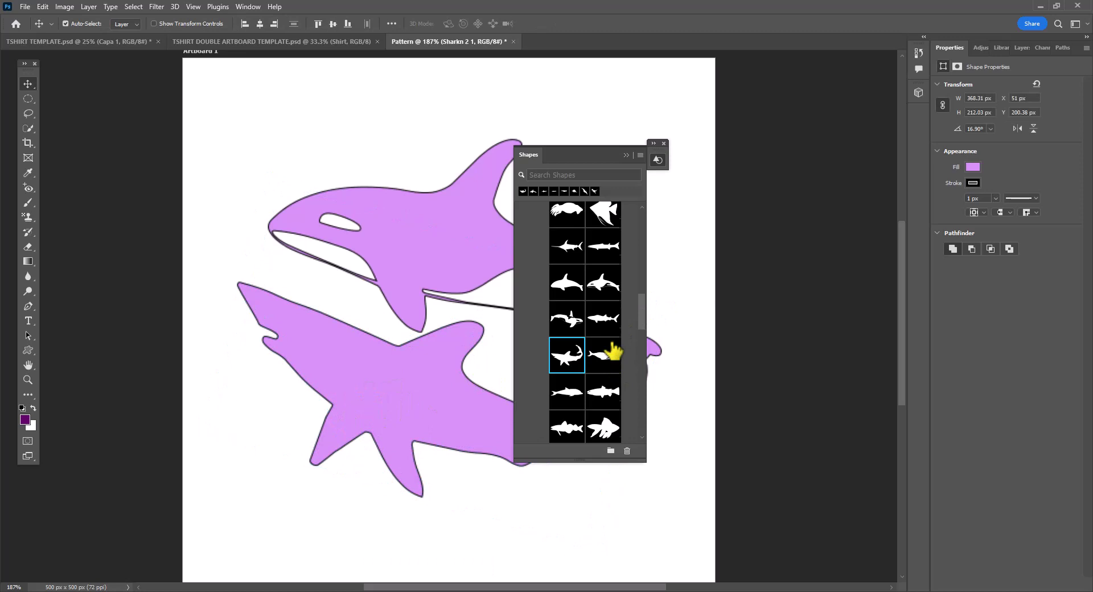
scroll(613, 352, "down", 2)
scroll(613, 356, "up", 4)
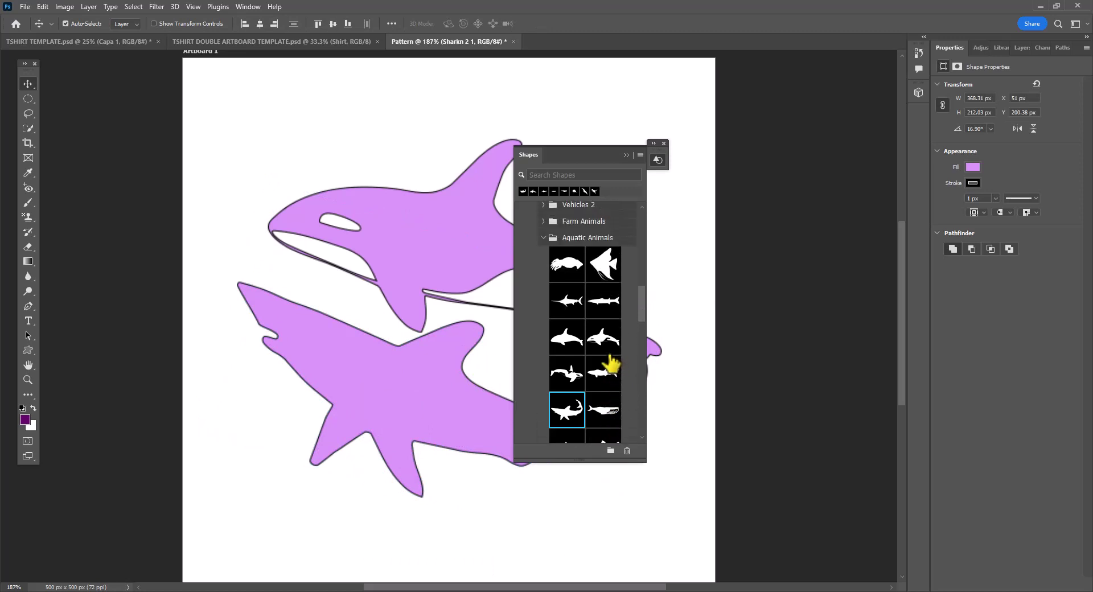
scroll(595, 363, "down", 3)
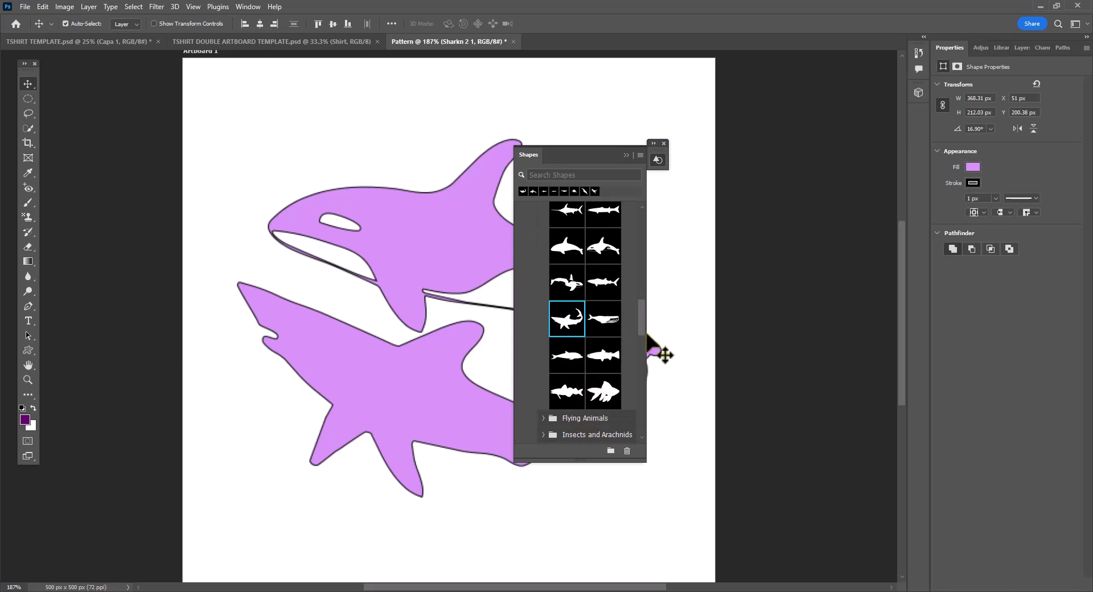
left_click_drag(642, 333, 630, 378)
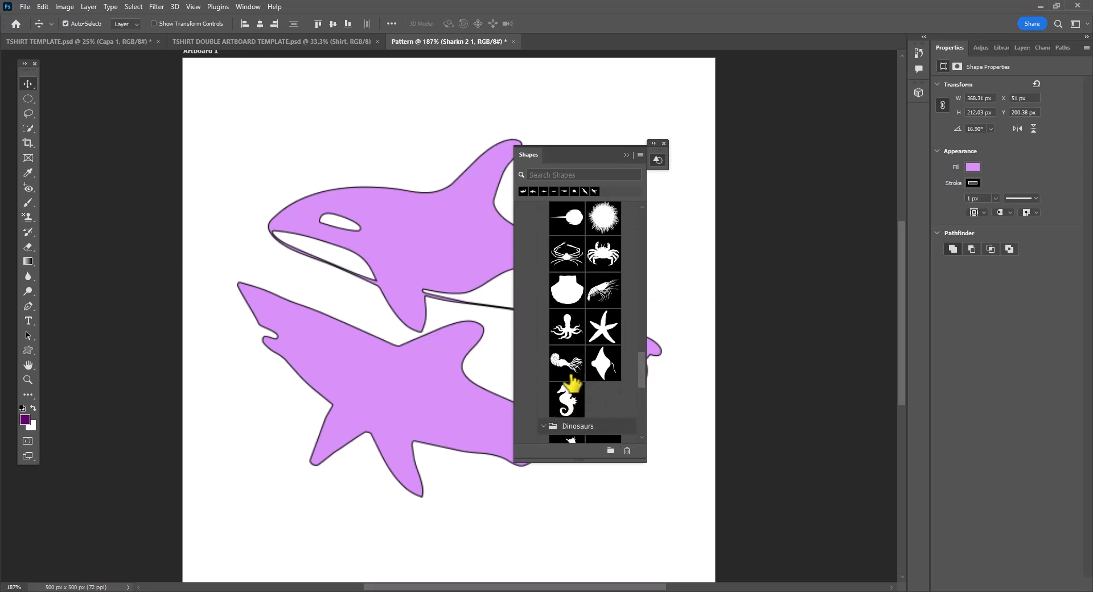
- Place a manta ray at the top right, rotated to about 131° and shrunk to three quarters
left_click_drag(613, 364, 501, 485)
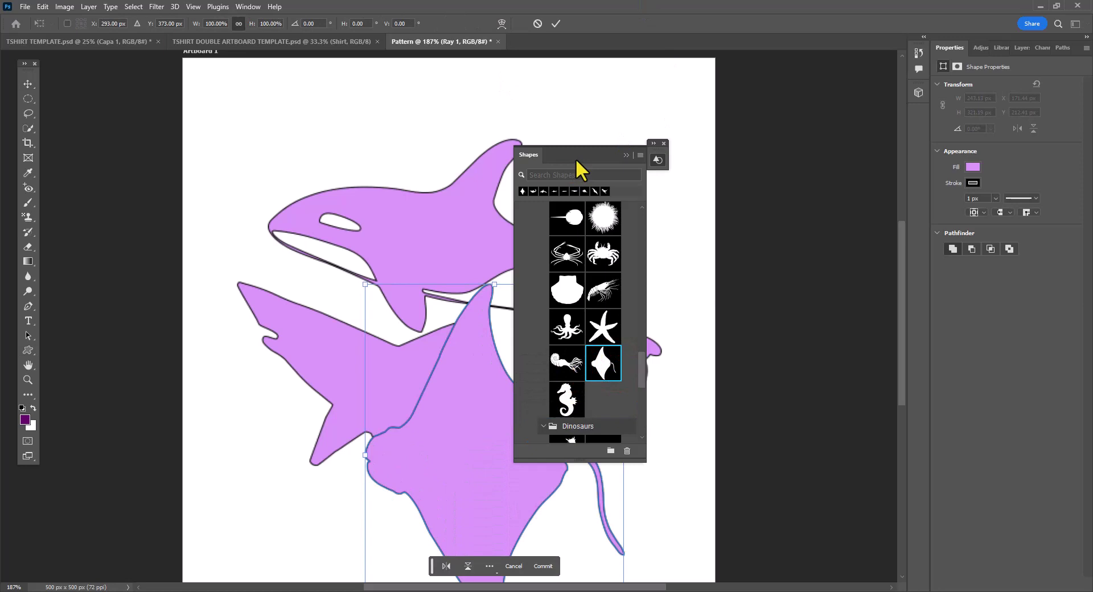
left_click_drag(576, 159, 802, 160)
left_click_drag(640, 271, 697, 364)
left_click_drag(479, 444, 570, 212)
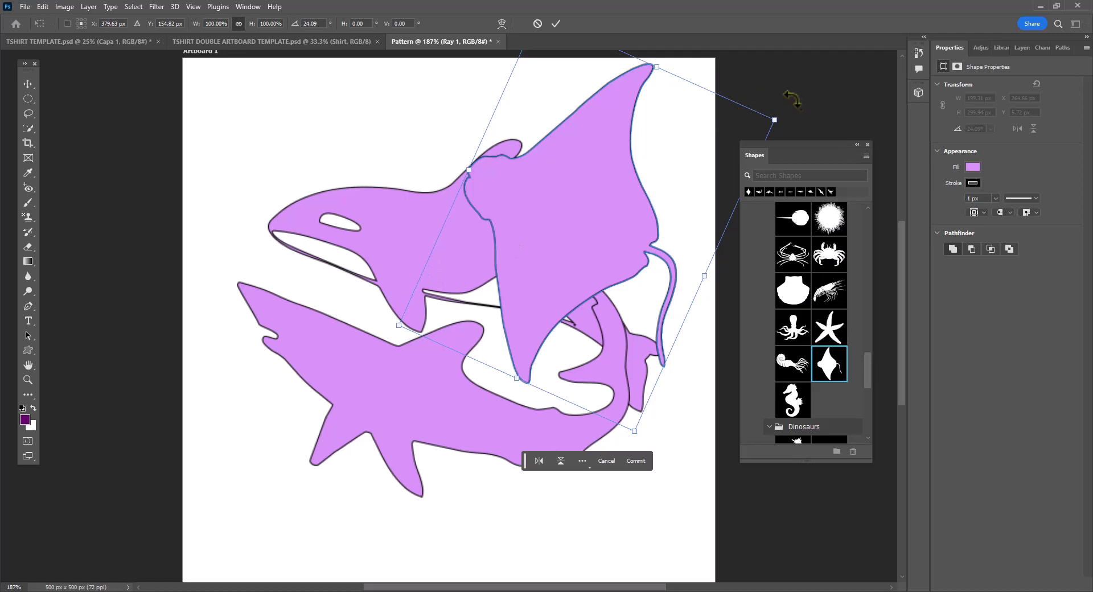
left_click_drag(792, 99, 833, 110)
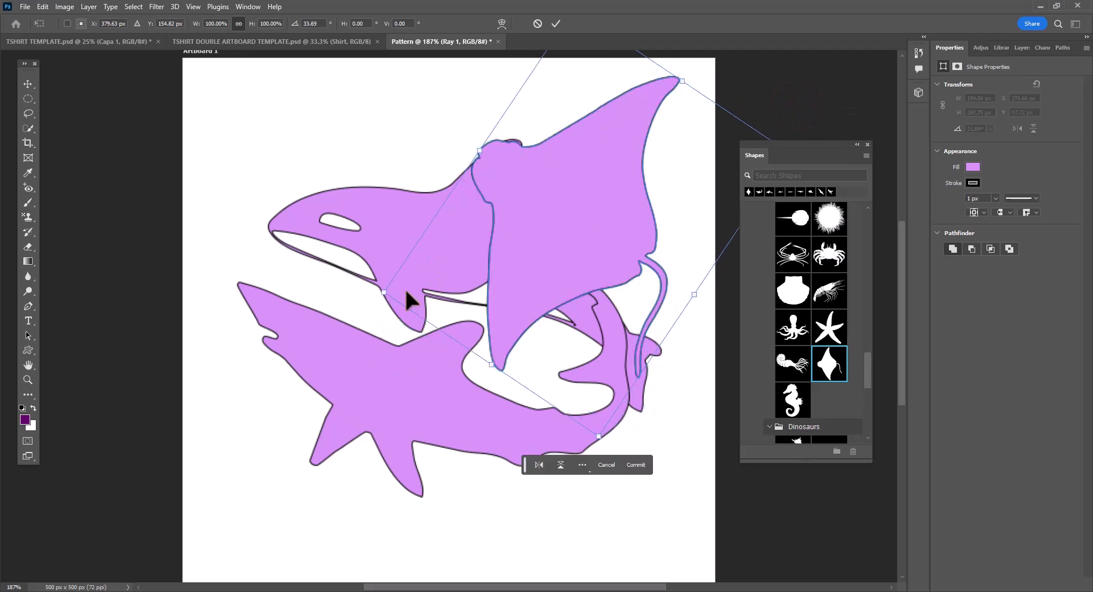
left_click_drag(382, 294, 489, 252)
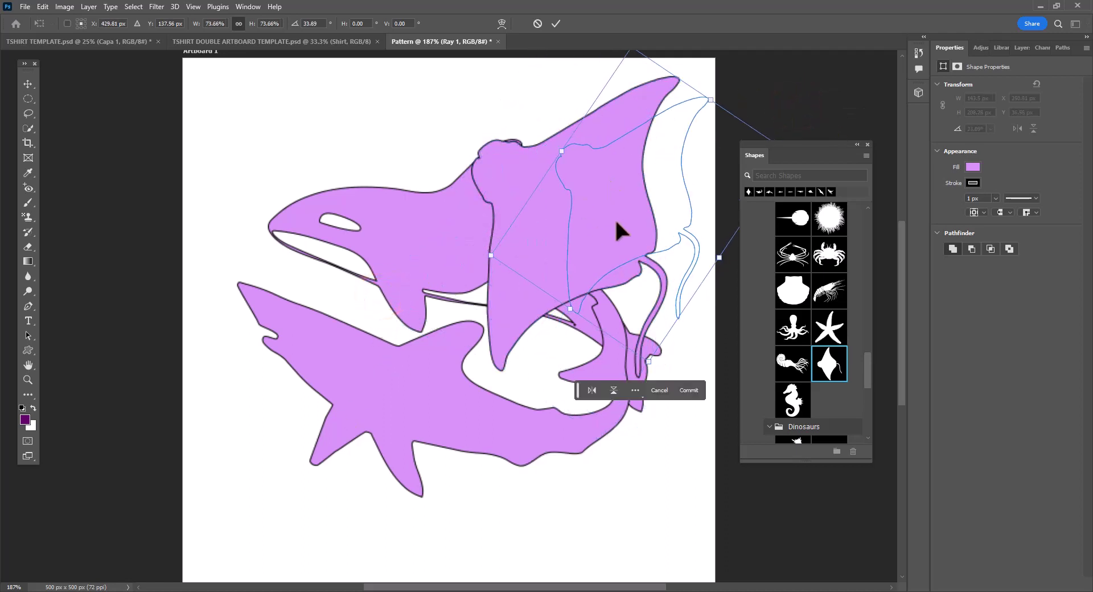
left_click_drag(614, 207, 604, 196)
left_click_drag(789, 111, 812, 181)
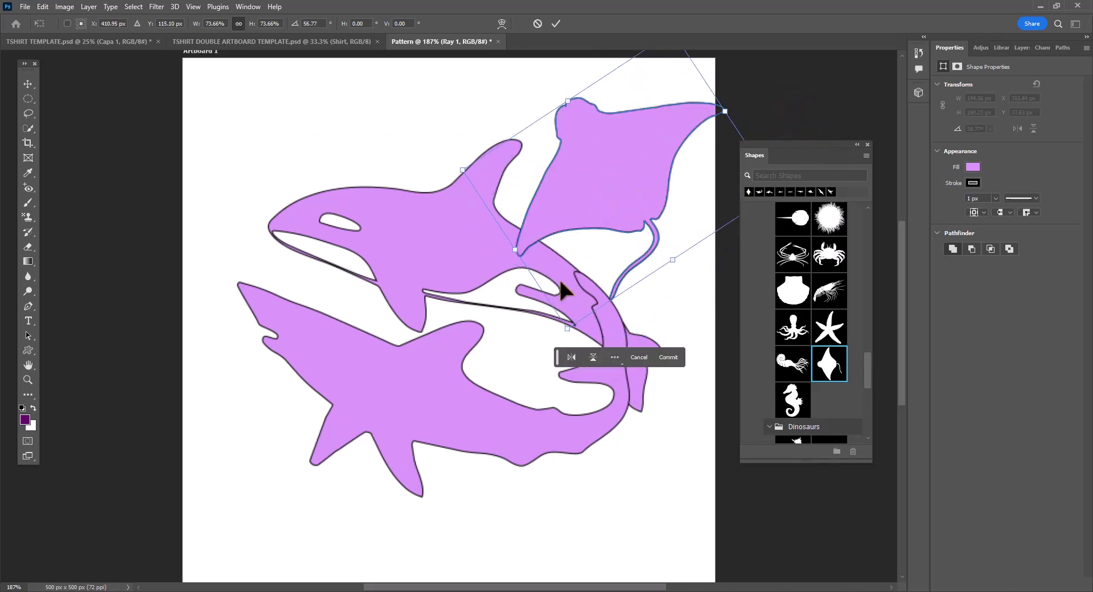
left_click_drag(433, 159, 593, 80)
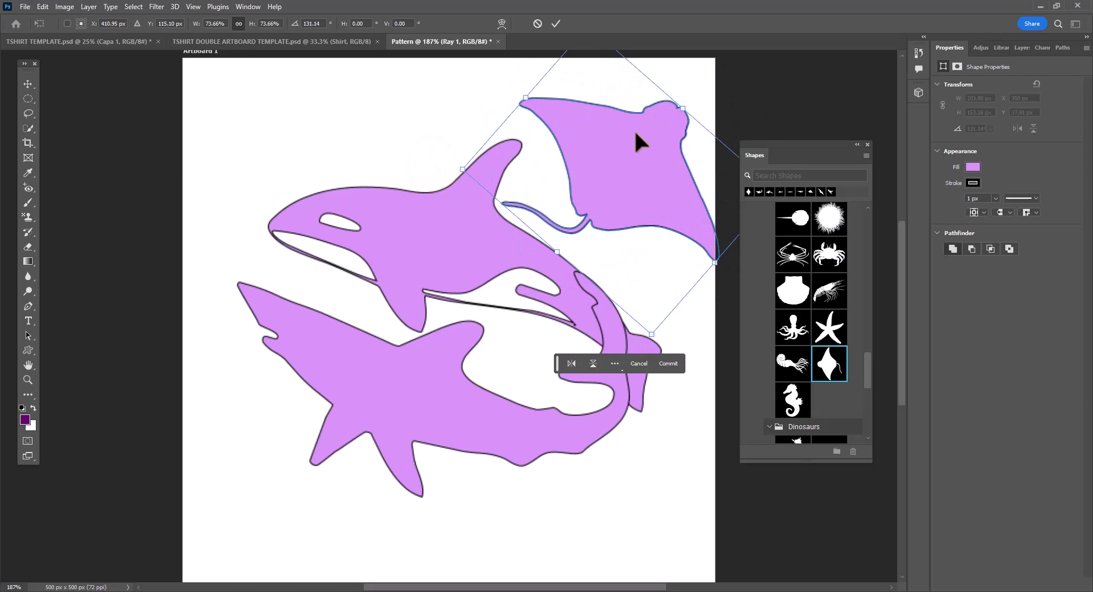
left_click_drag(617, 194, 617, 197)
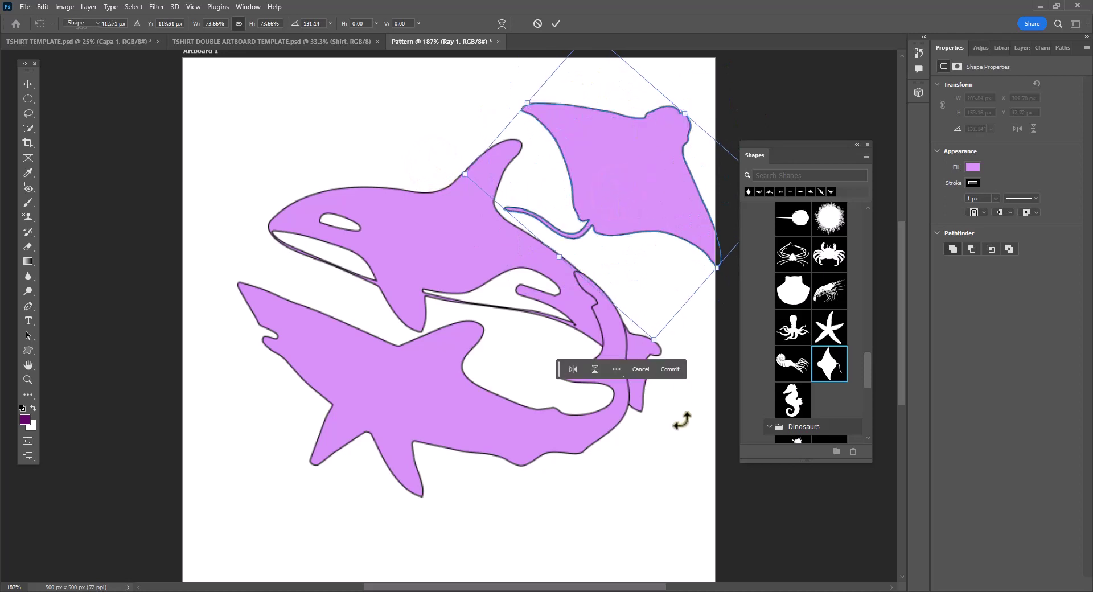
key("Return")
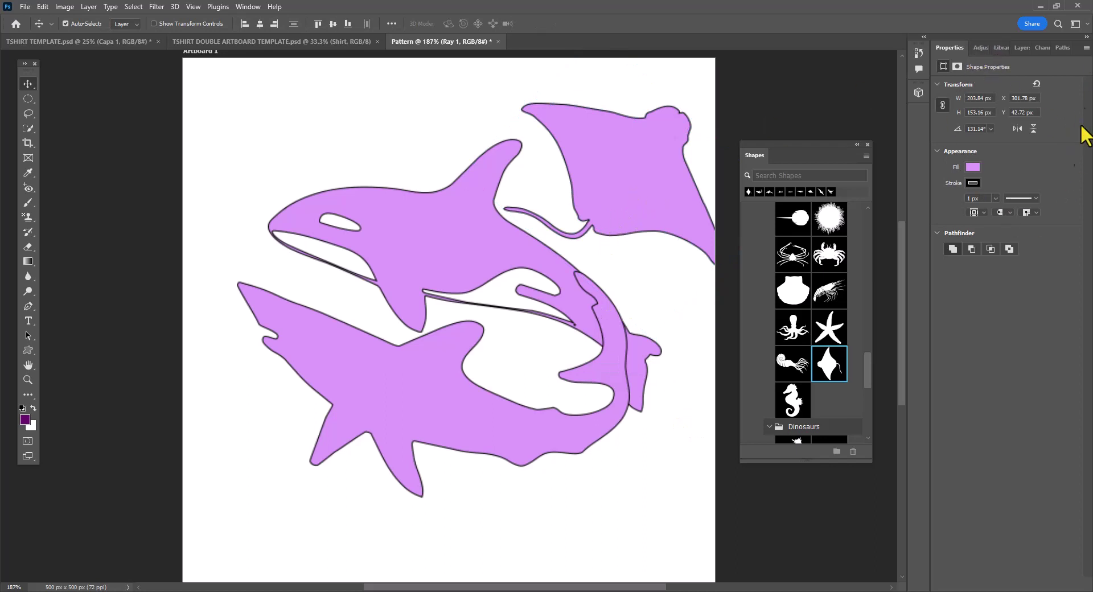
- Close the Properties panel group and rotate the copied ray near the bottom
left_click(1086, 49)
left_click(1052, 83)
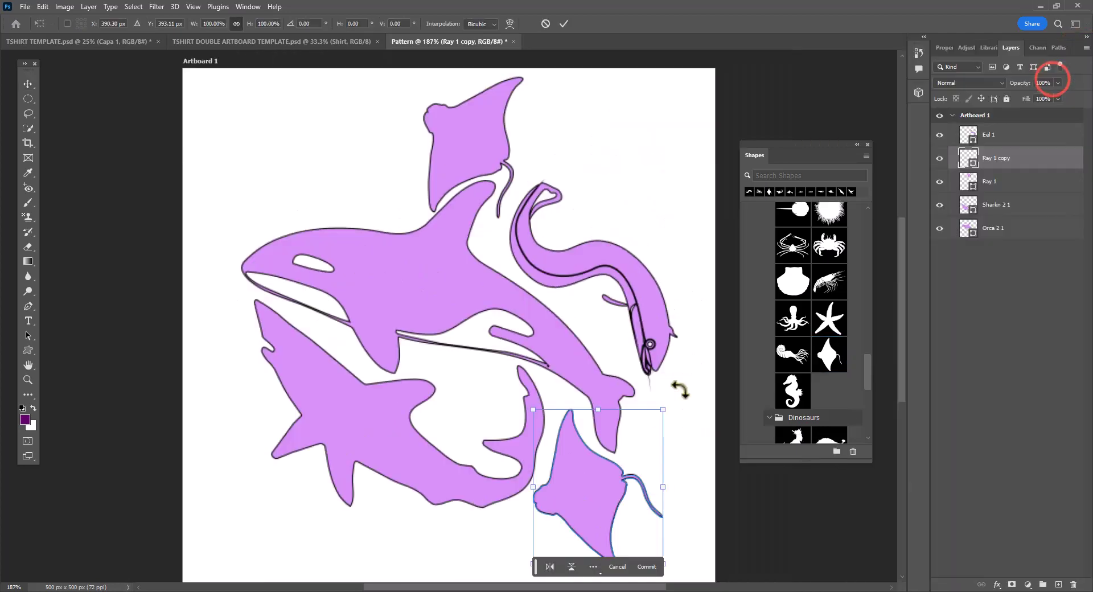
left_click_drag(682, 386, 708, 444)
key("Return")
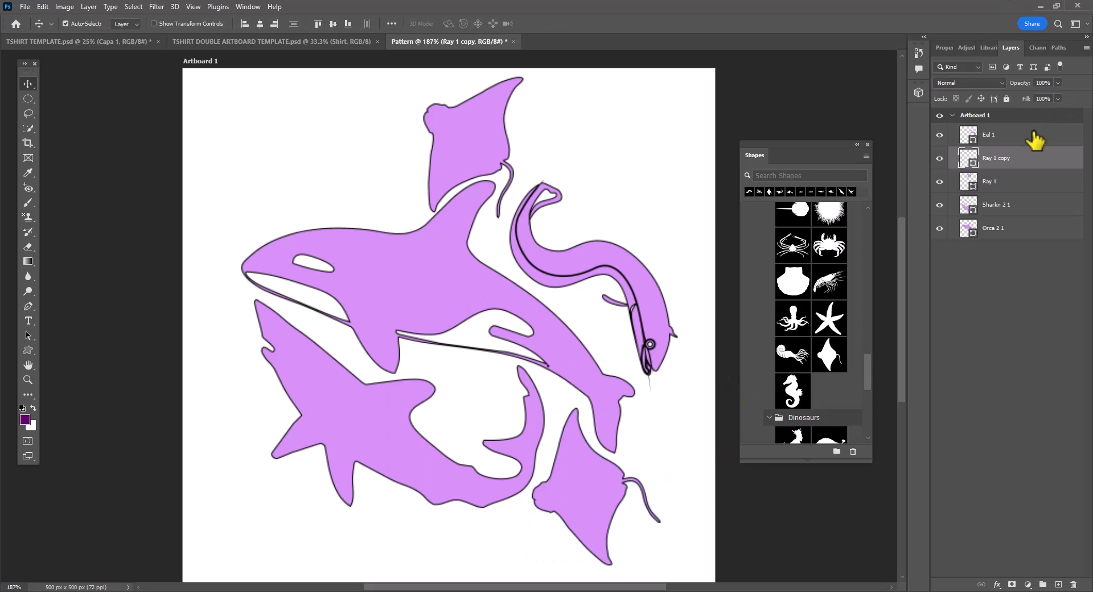
left_click(1037, 135)
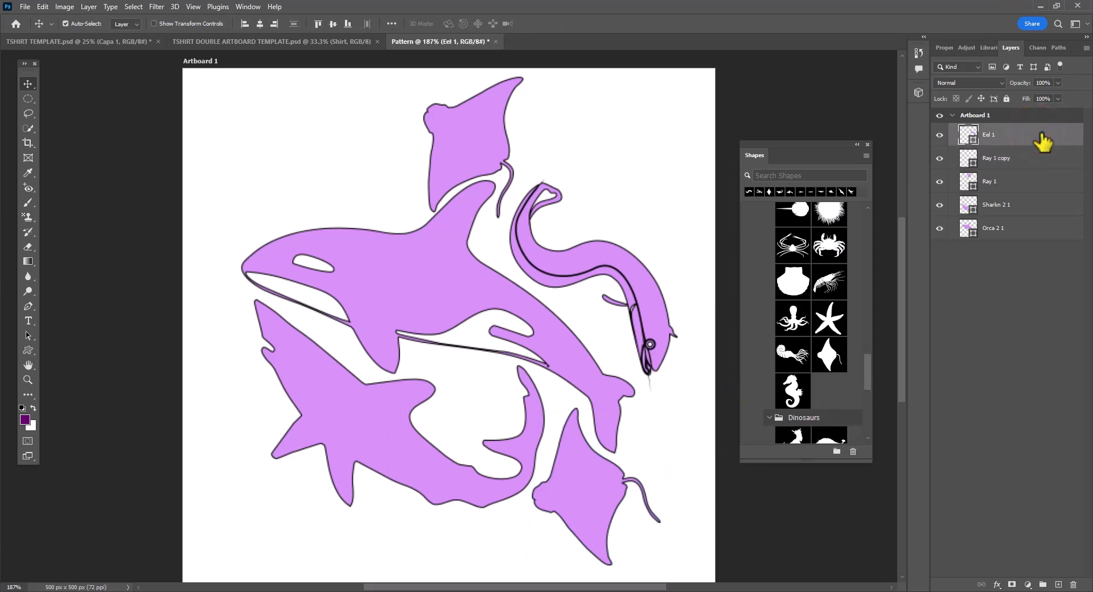
- Set the stroke to No Color on the eel and both manta ray layers
left_click(28, 351)
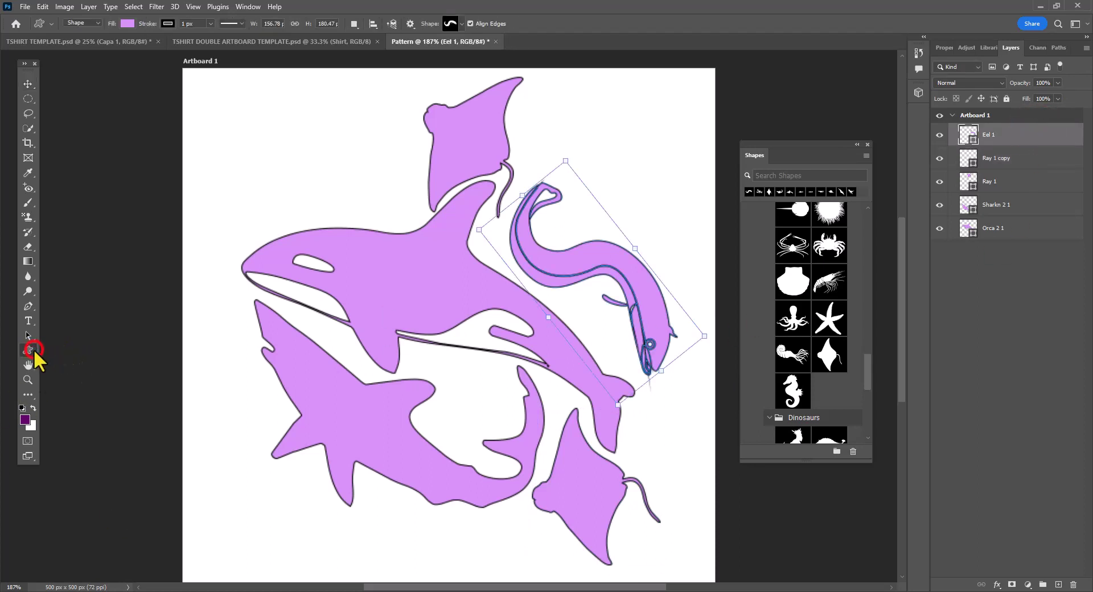
left_click(167, 23)
left_click(100, 45)
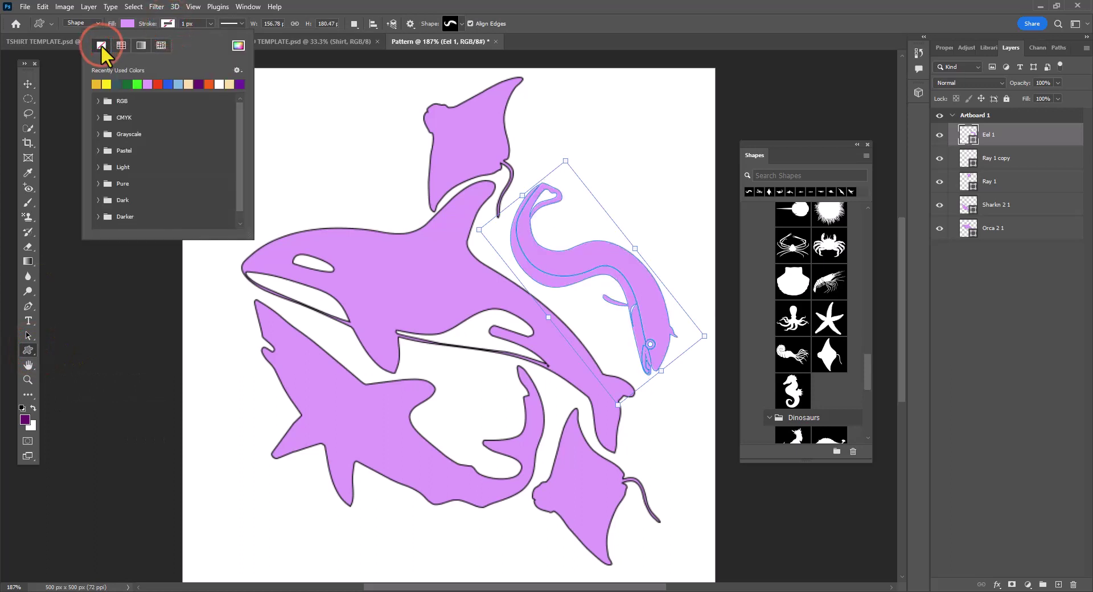
left_click(1002, 159)
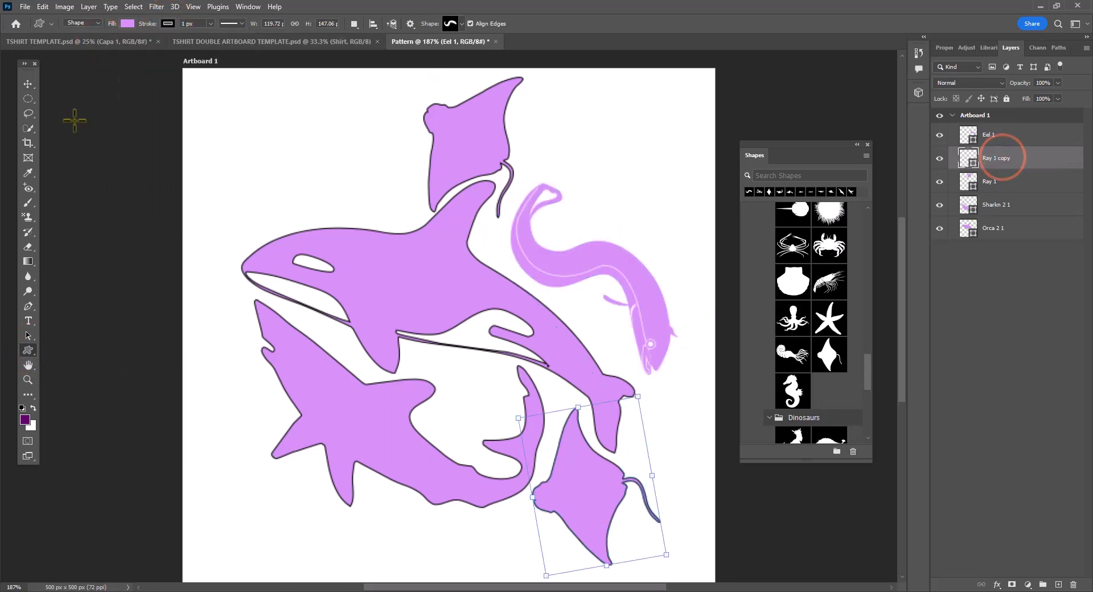
left_click(168, 23)
left_click(99, 46)
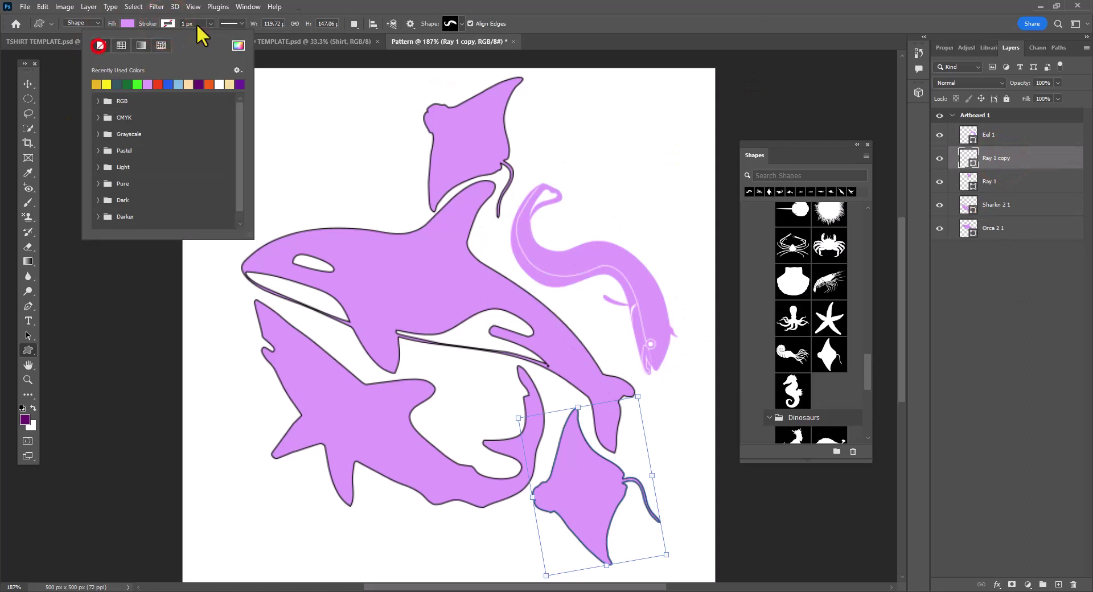
left_click(991, 181)
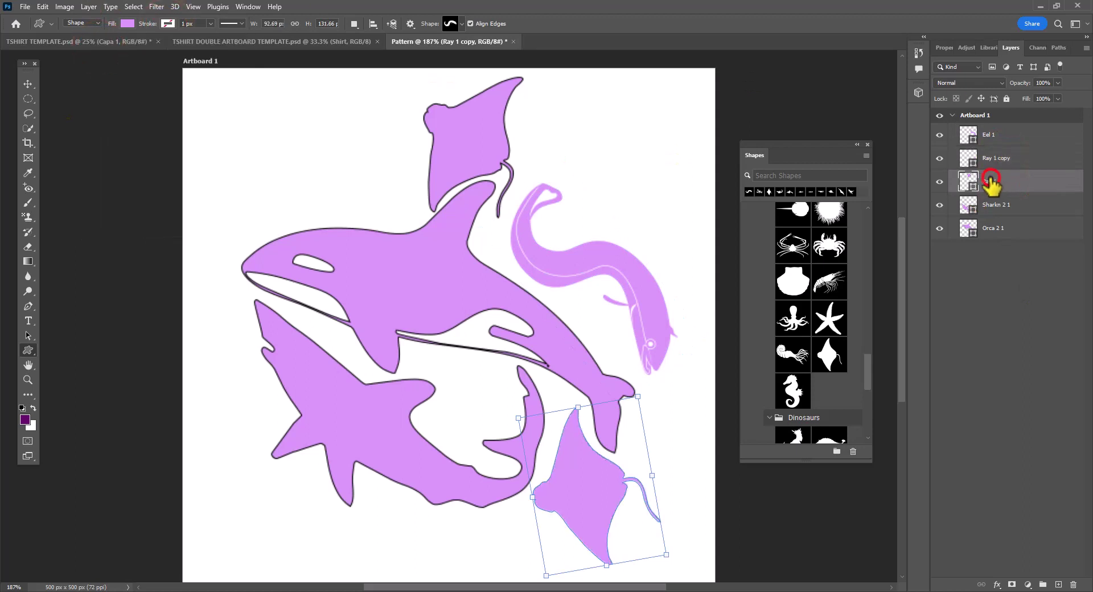
left_click(168, 23)
left_click(100, 46)
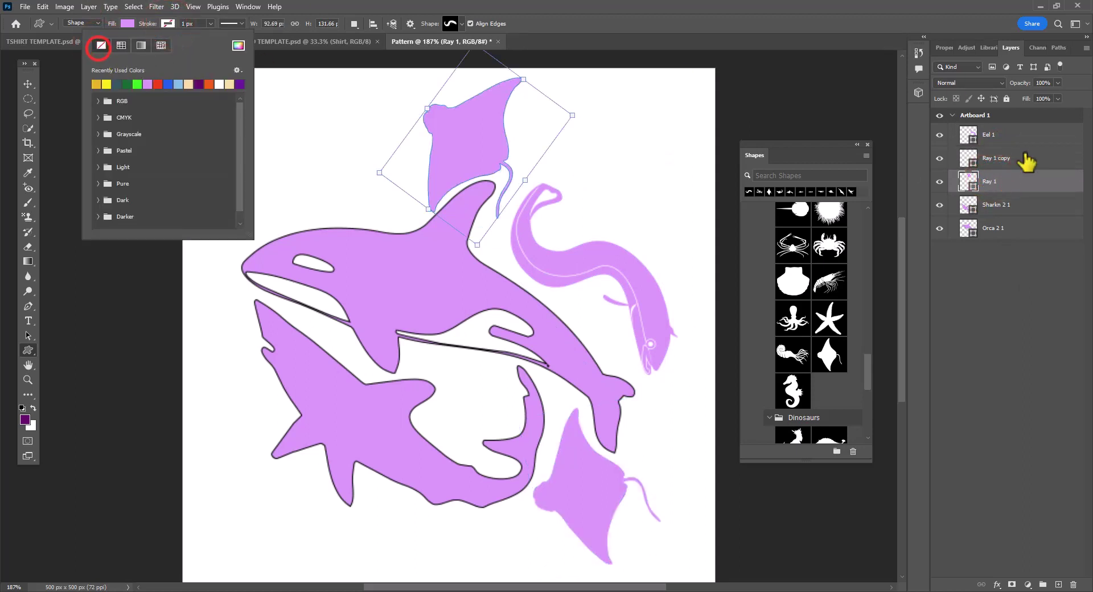
- Set the stroke to No Color on the shark and orca layers
left_click(1008, 214)
left_click(168, 24)
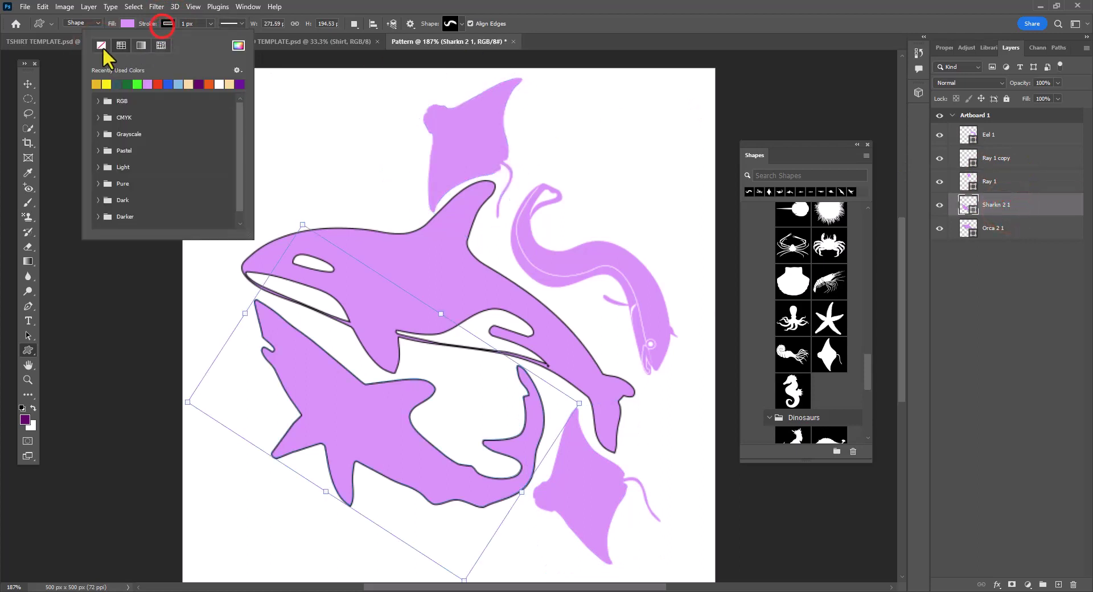
left_click(100, 46)
left_click(1027, 224)
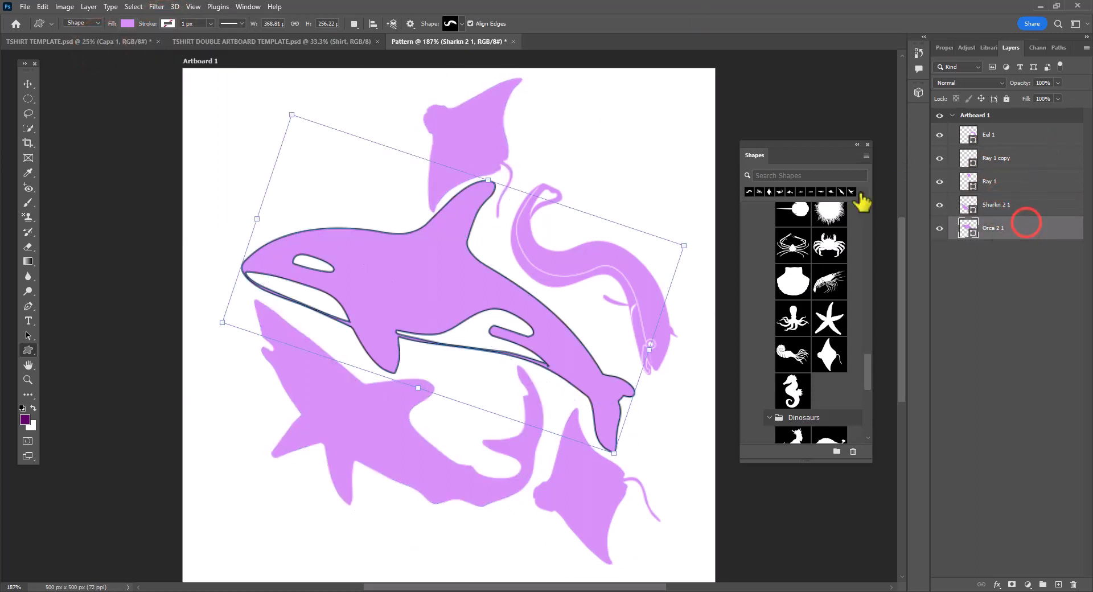
left_click(167, 24)
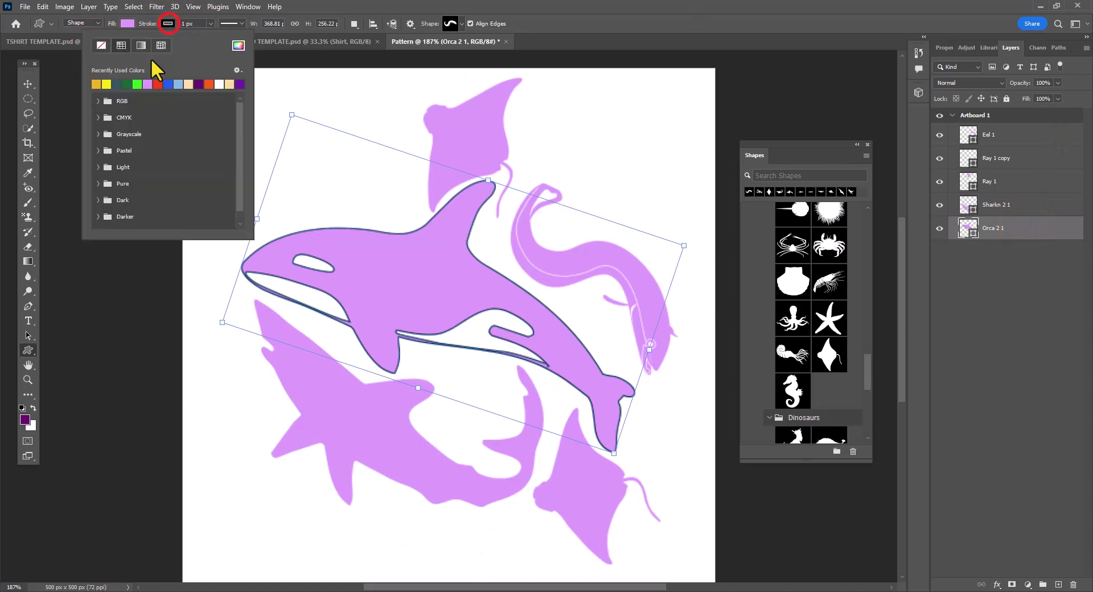
left_click(100, 46)
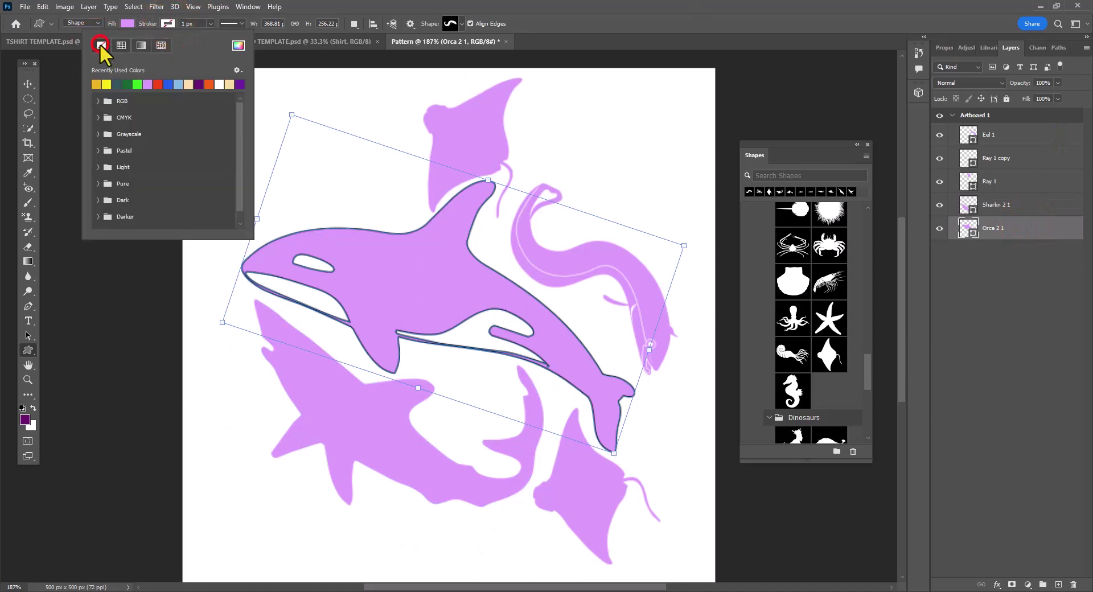
left_click(752, 23)
left_click(1056, 147, "ctrl")
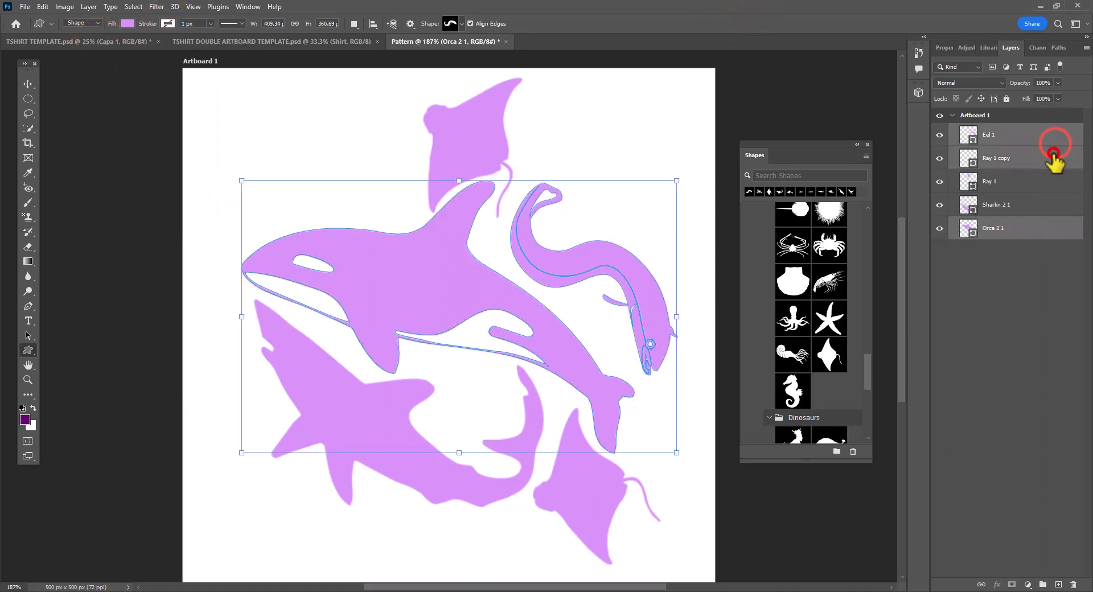
- Group the five sea creature layers and rename the group aquatic
left_click(1052, 162, "ctrl")
left_click(1047, 179, "ctrl")
left_click(1043, 201, "ctrl")
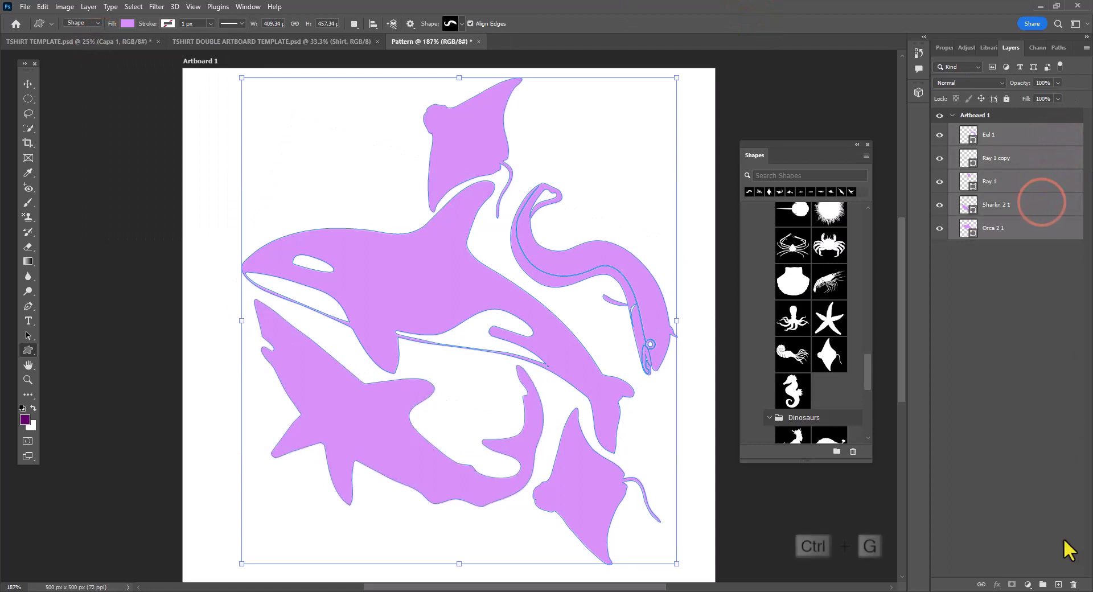
key("ctrl+g")
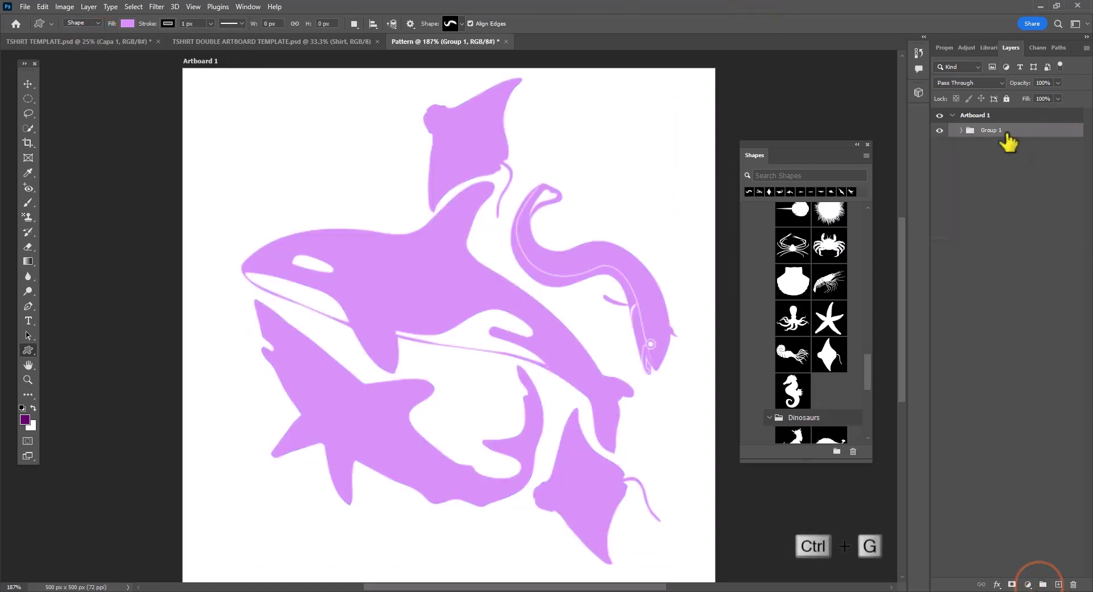
double_click(992, 130)
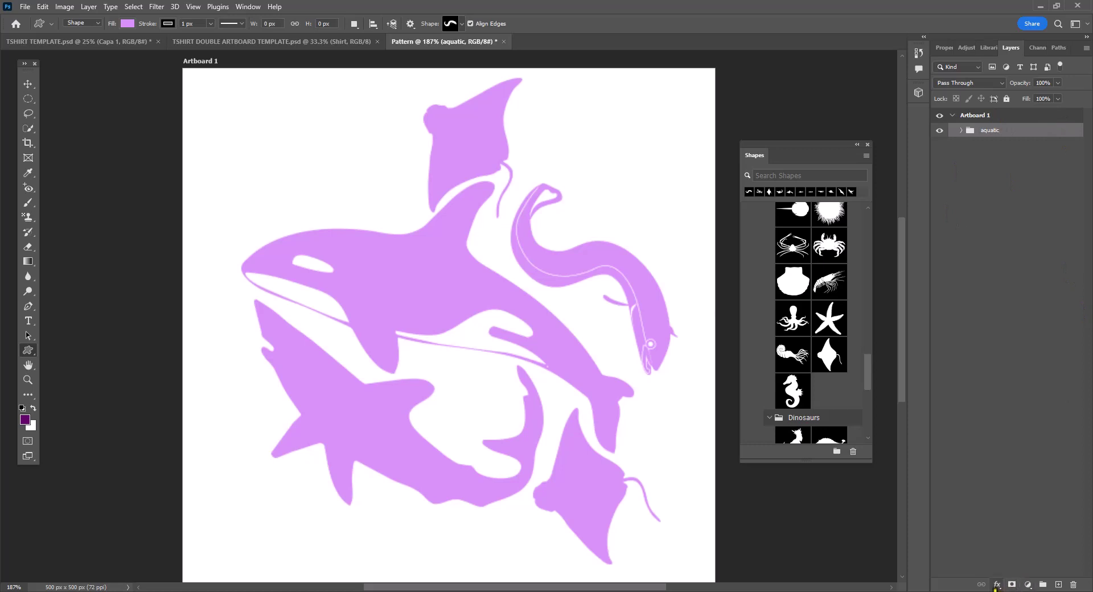
- Add a reflected Blue_14 gradient overlay with stops 3d94d1 and 22eafc
left_click(996, 586)
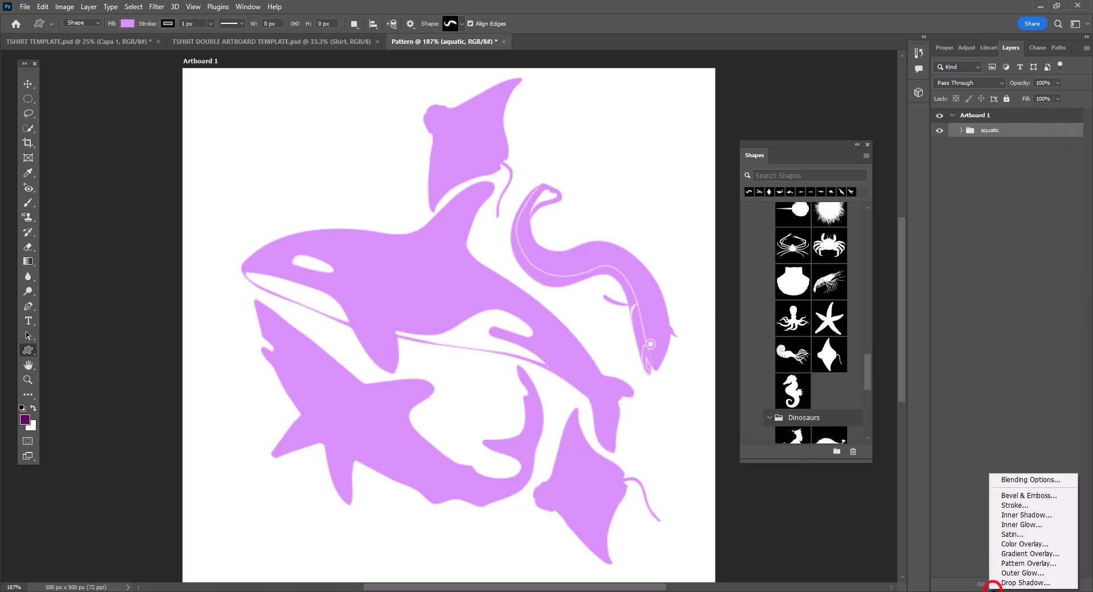
left_click(1012, 554)
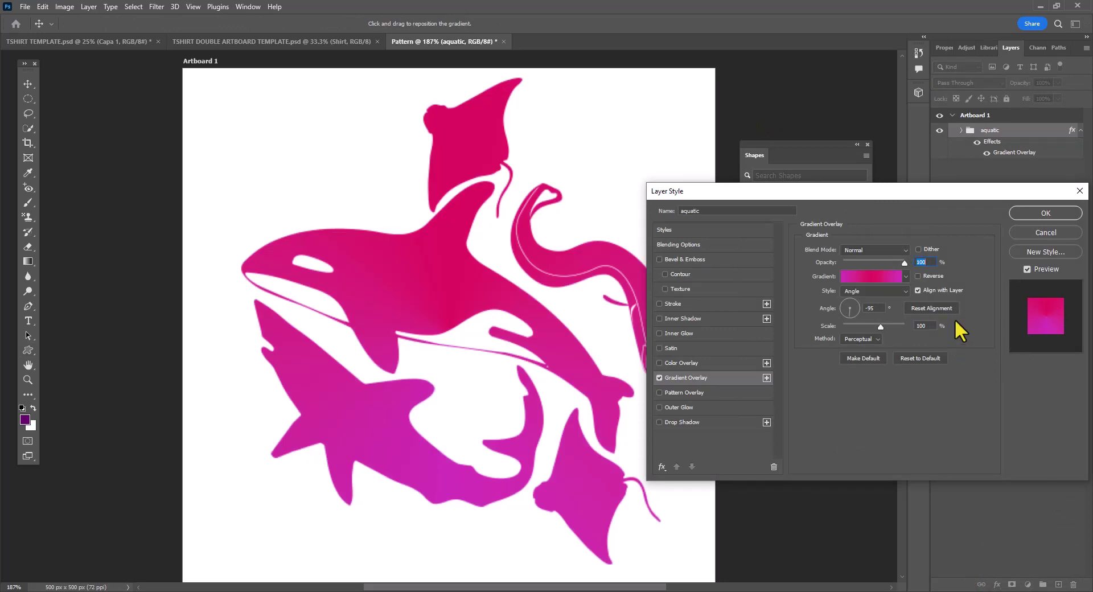
left_click(891, 272)
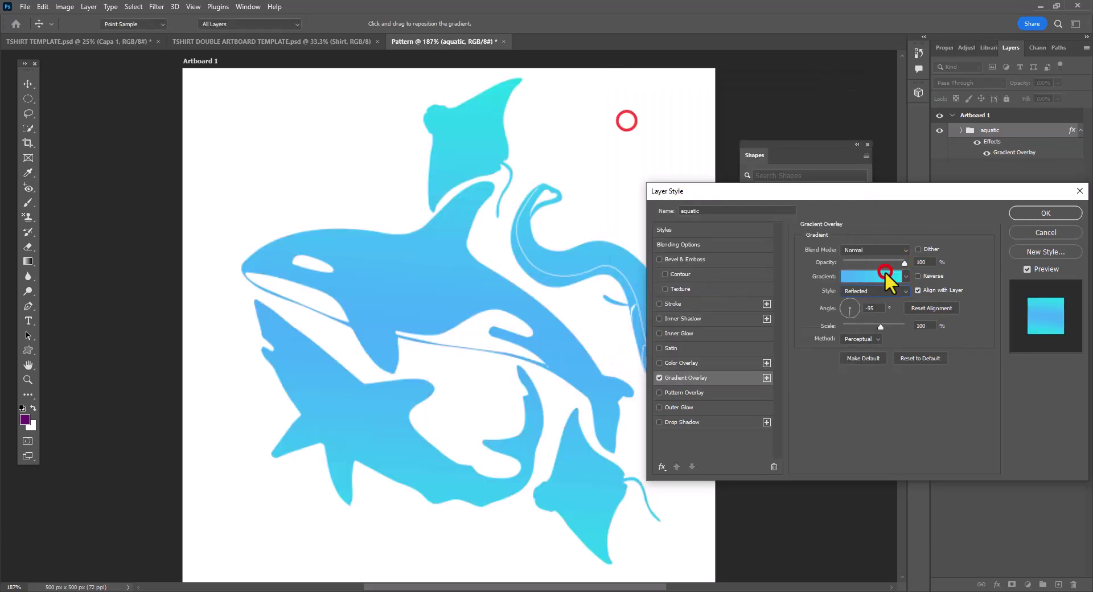
left_click(886, 276)
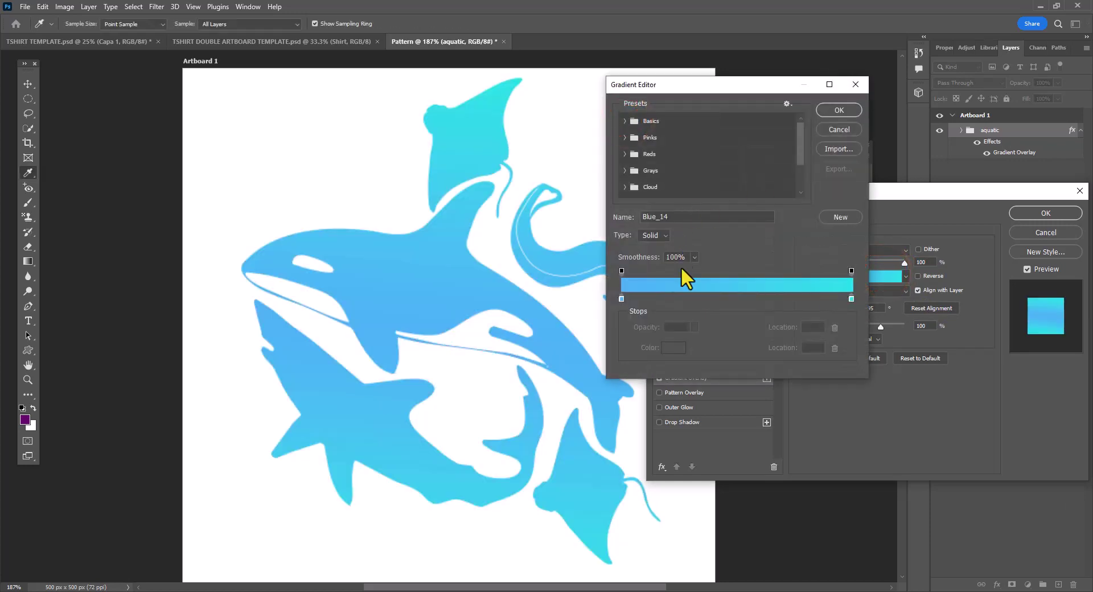
double_click(622, 298)
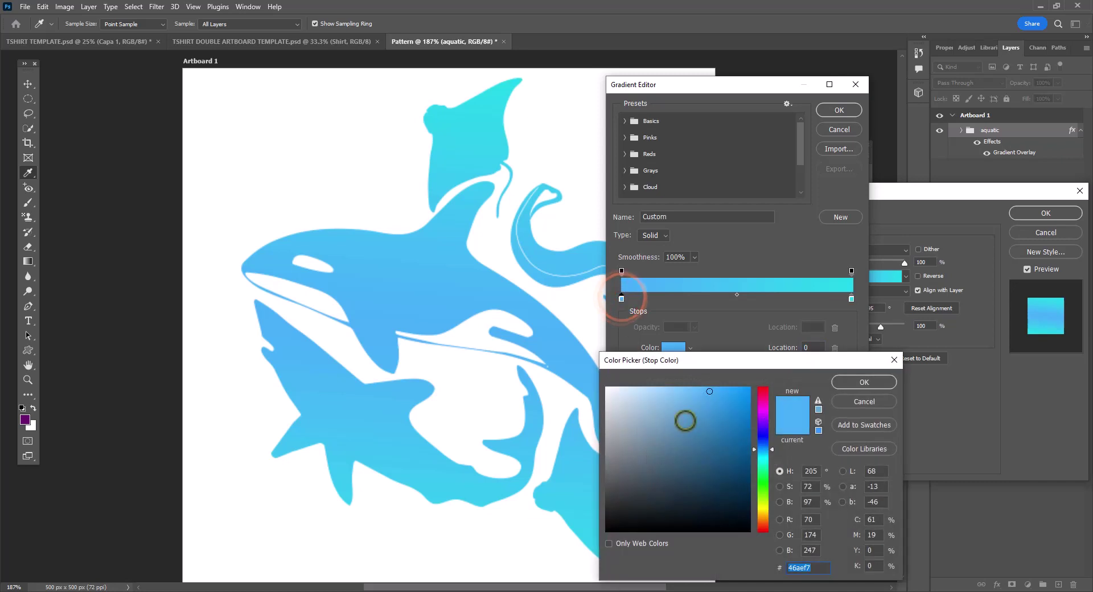
left_click(708, 413)
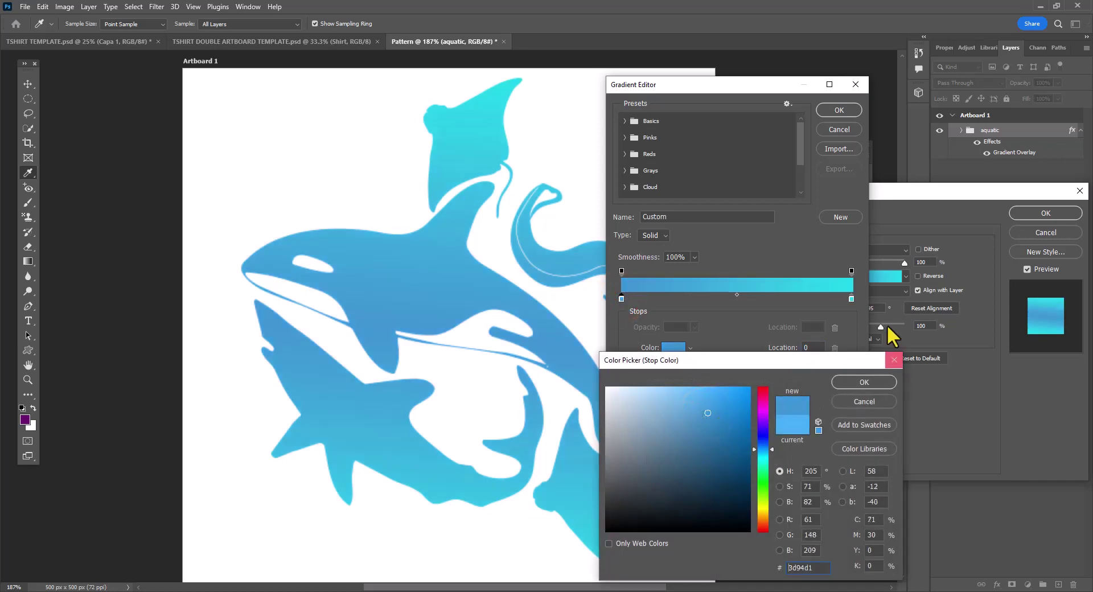
left_click(865, 383)
double_click(852, 299)
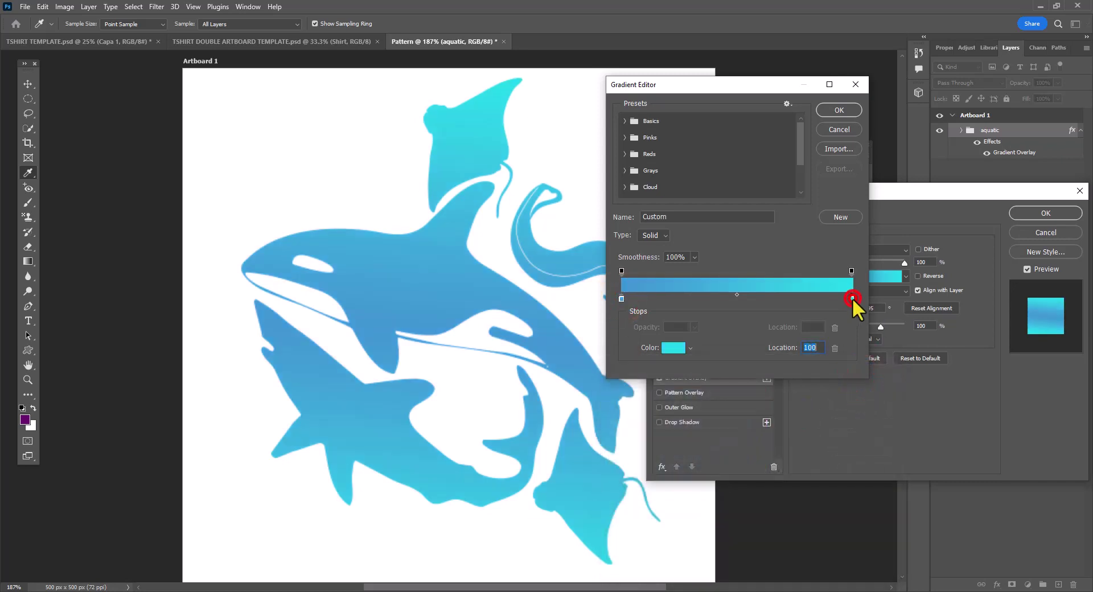
left_click_drag(734, 399, 731, 388)
left_click(869, 383)
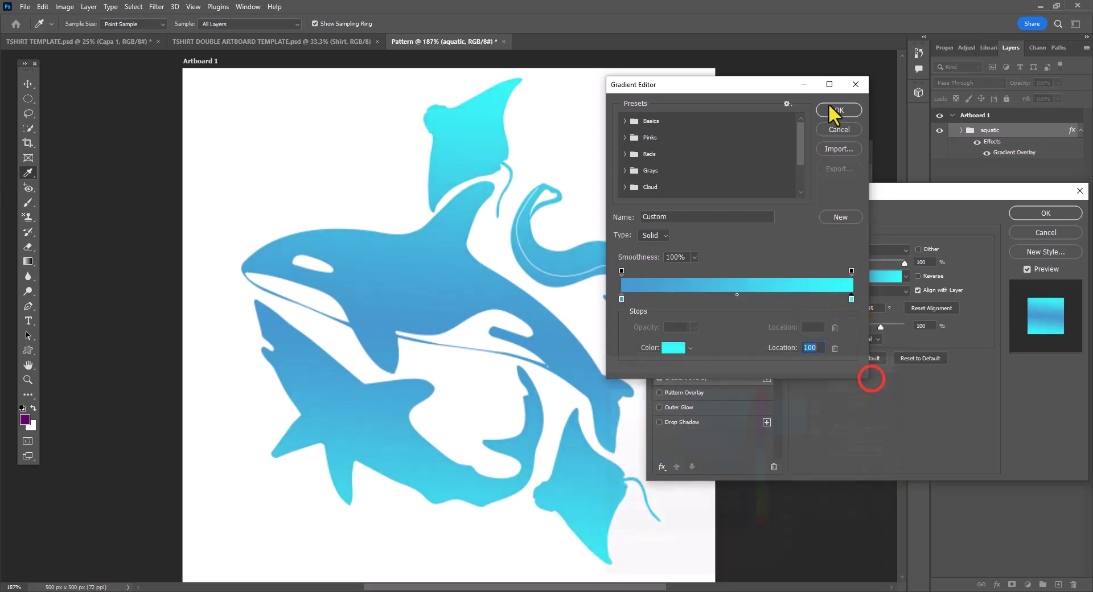
left_click(834, 109)
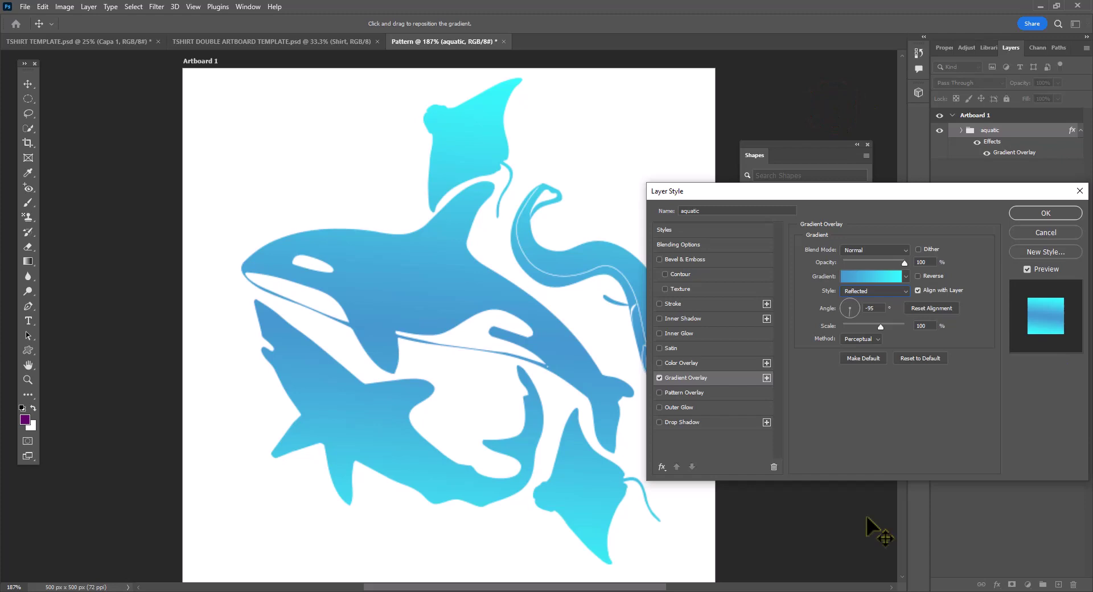
- Apply the gradient overlay and define the artwork as 'aquatic animals pattern'
key("Return")
left_click(43, 6)
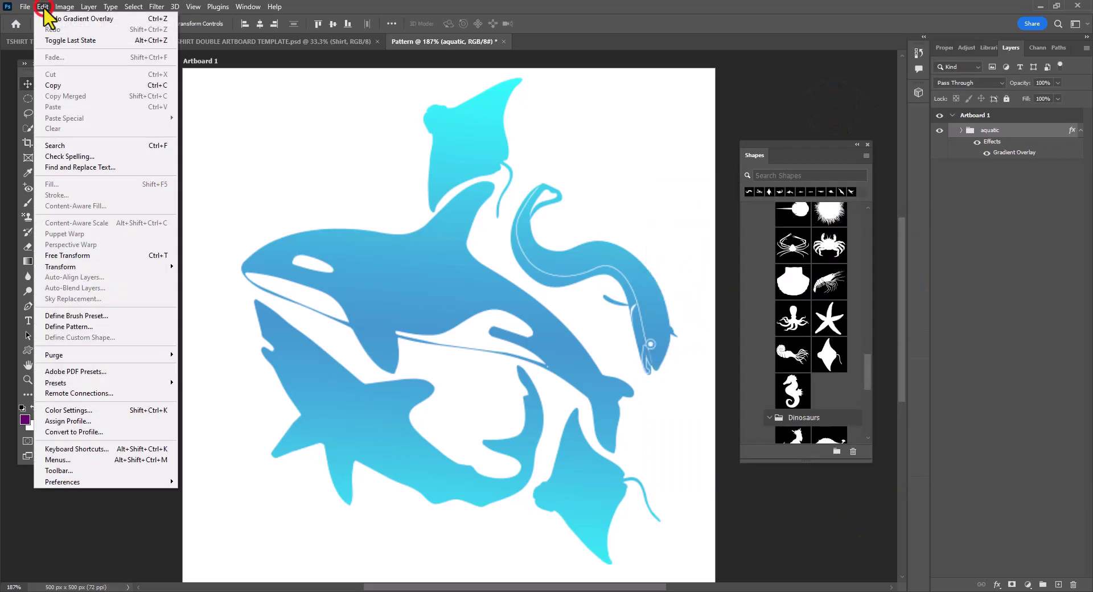
mouse_move(64, 7)
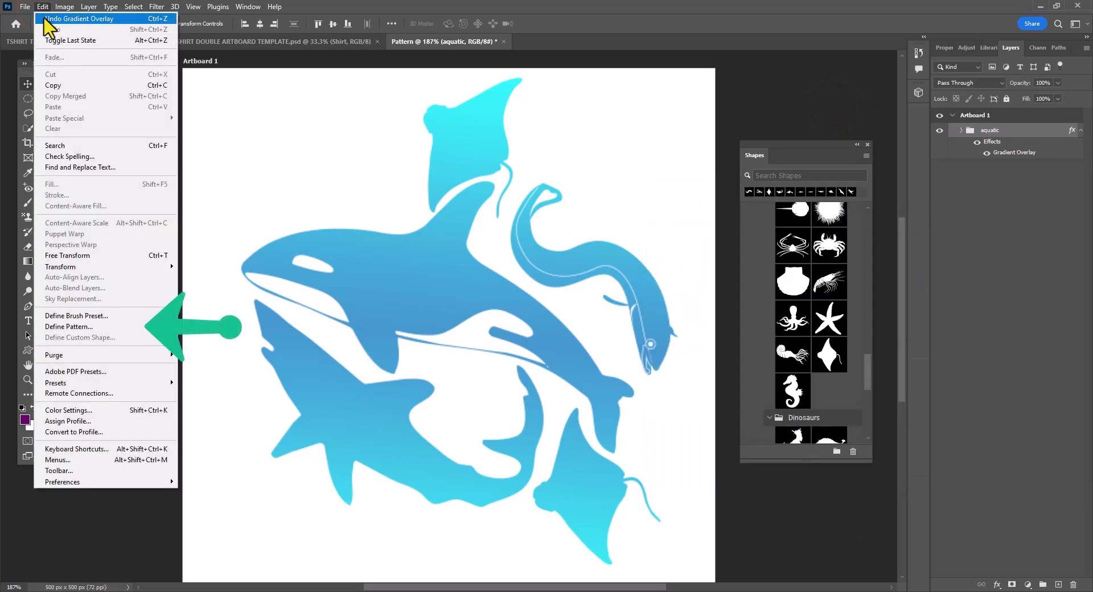
left_click(108, 328)
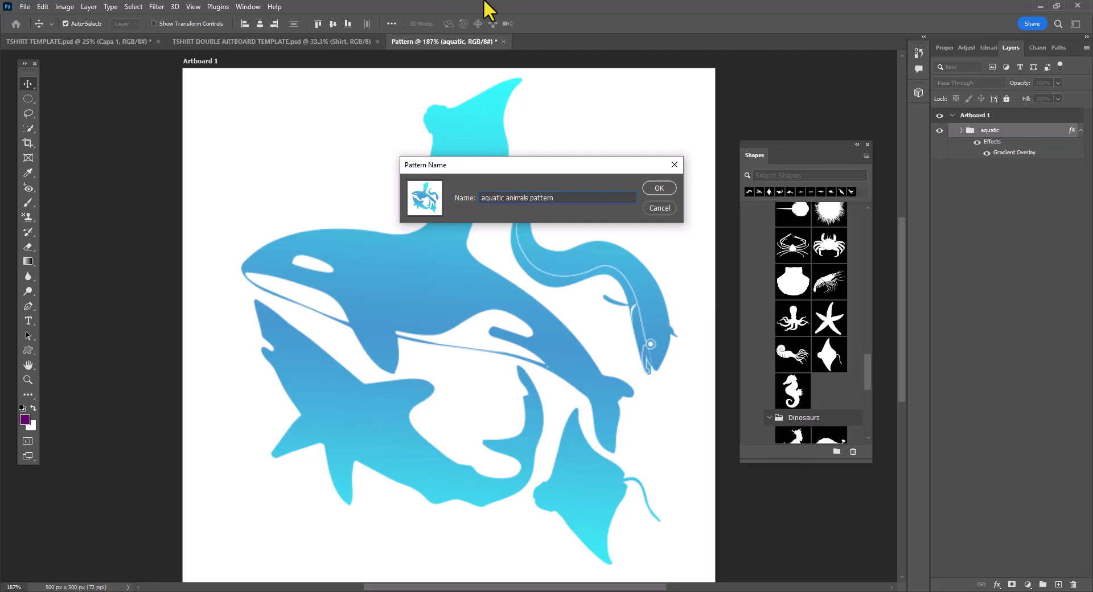
left_click(659, 186)
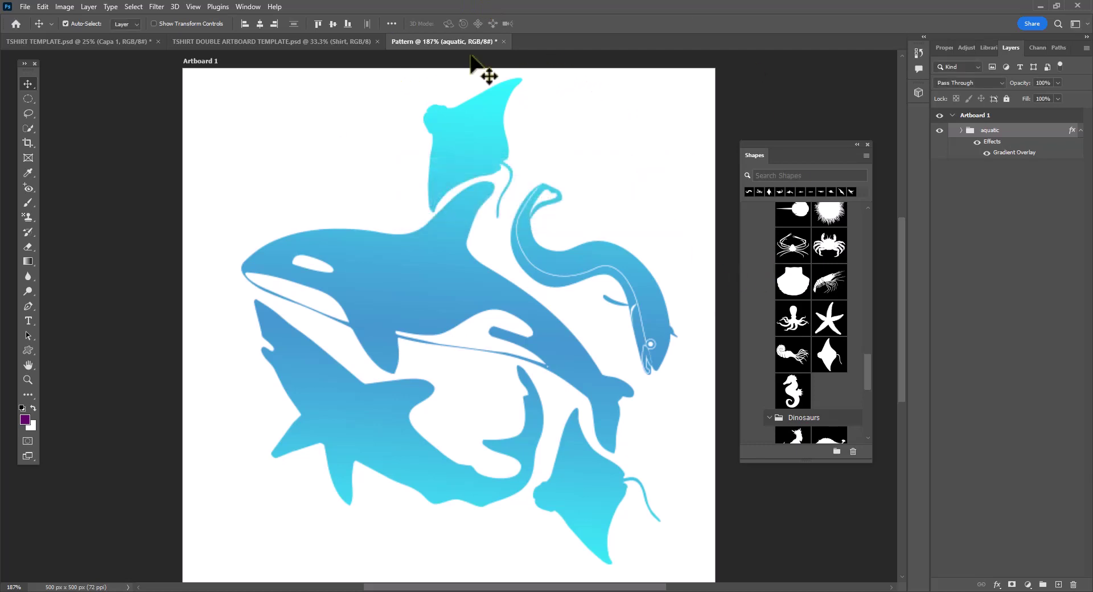
- Close the Pattern document without saving and zoom in on the shirt artboard
left_click(504, 41)
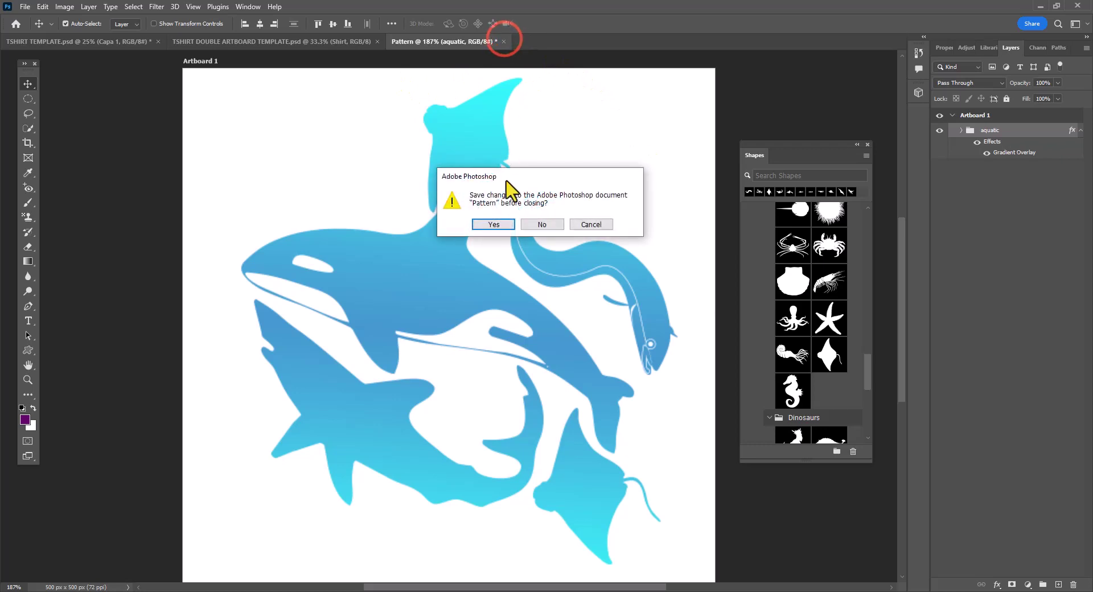
left_click(537, 223)
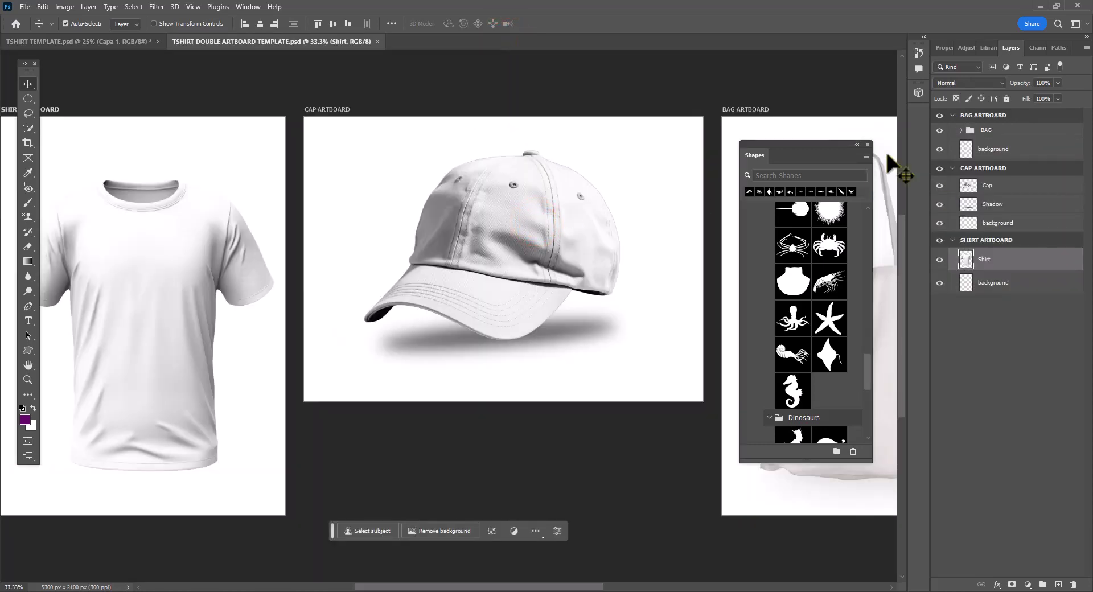
left_click(867, 145)
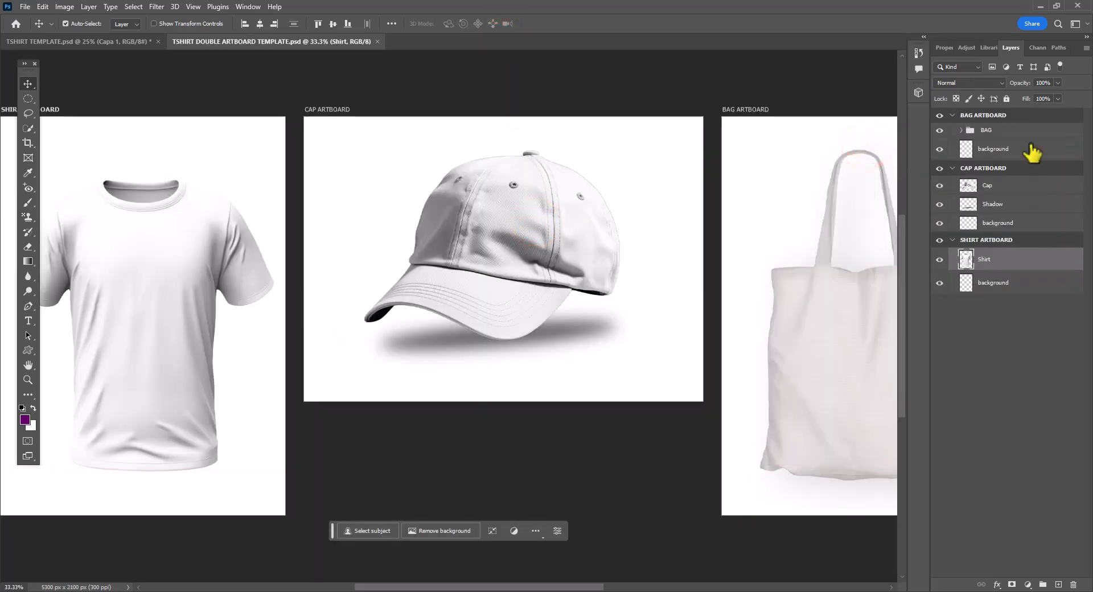
key("z")
key("ctrl+plus")
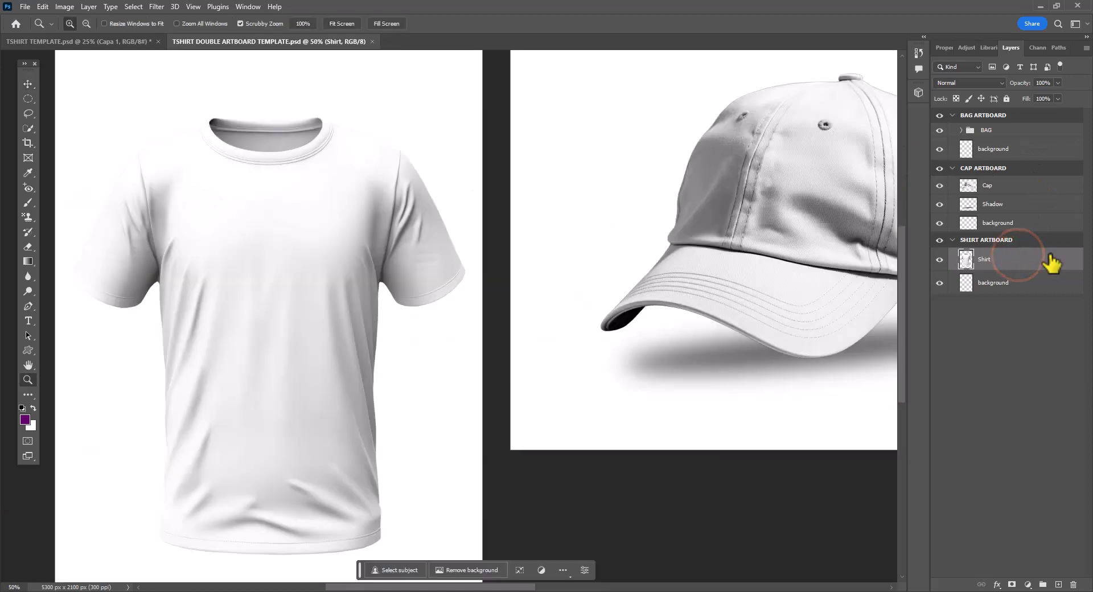
- Give the Shirt layer a #b7f5eb colour overlay with Multiply blend mode
left_click(998, 586)
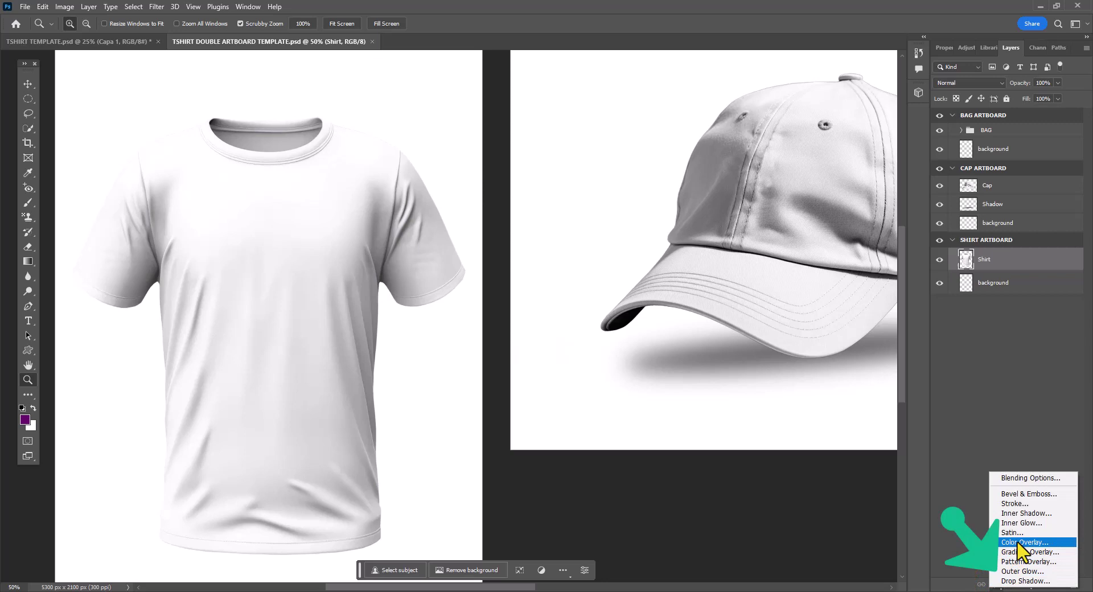
left_click(1012, 552)
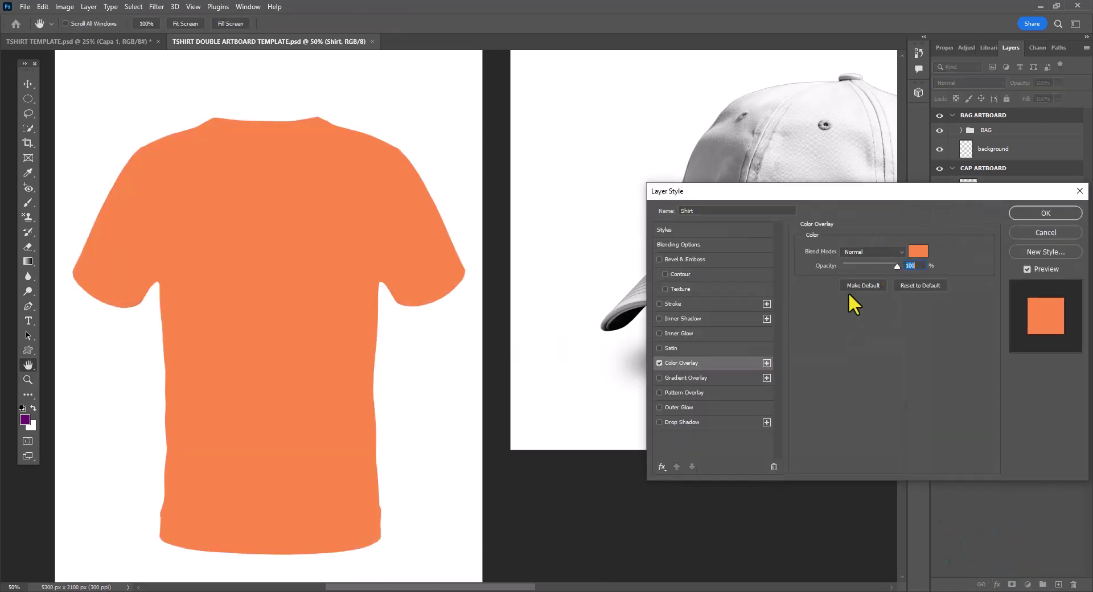
left_click(919, 252)
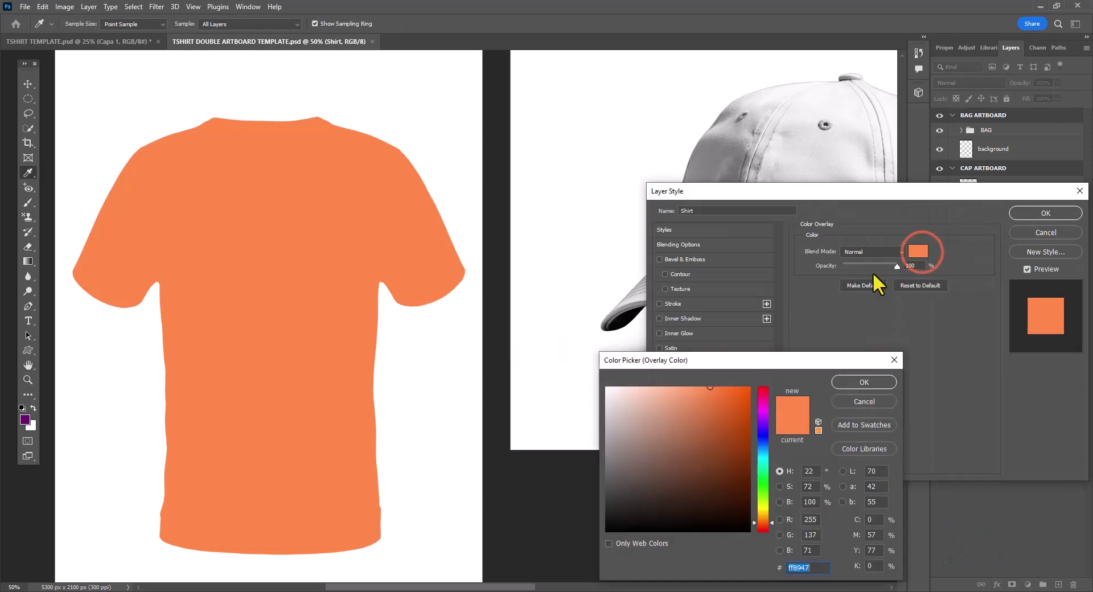
left_click(764, 463)
left_click_drag(724, 431, 643, 393)
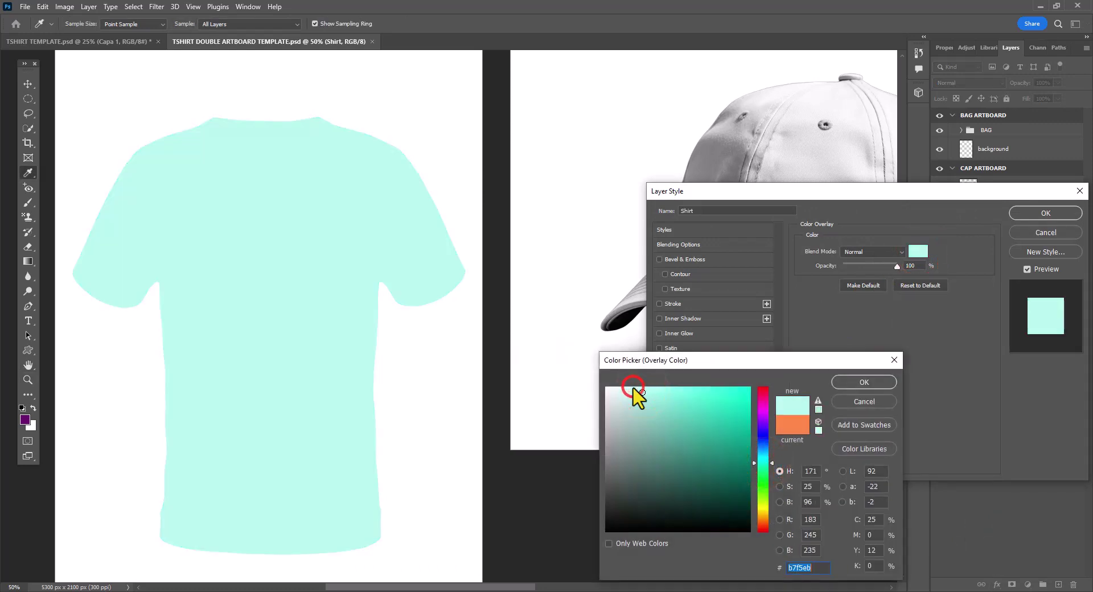
left_click(878, 382)
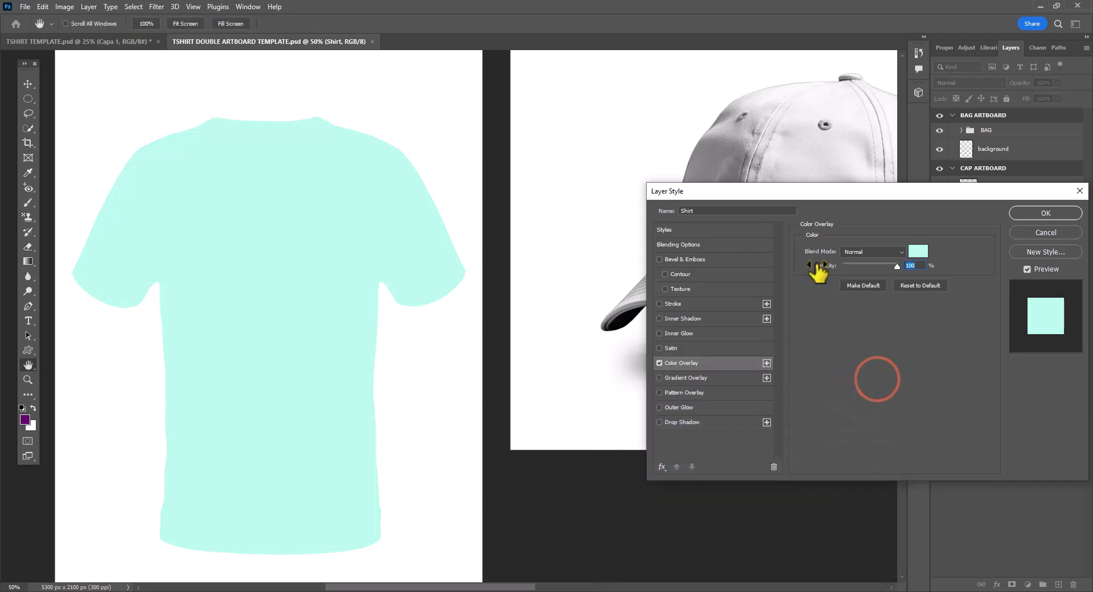
left_click(891, 251)
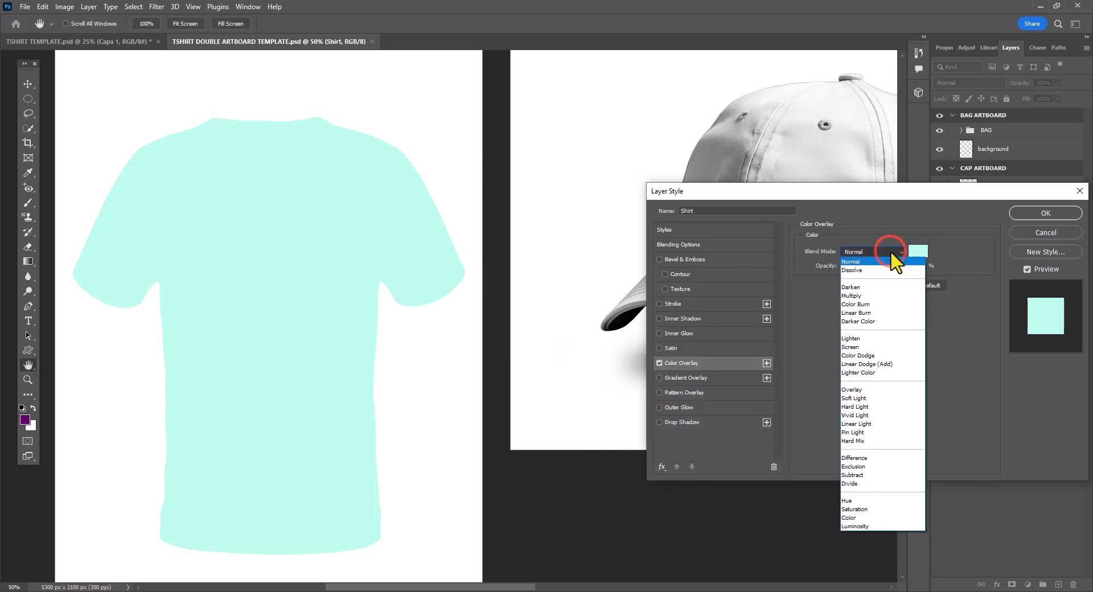
left_click(866, 295)
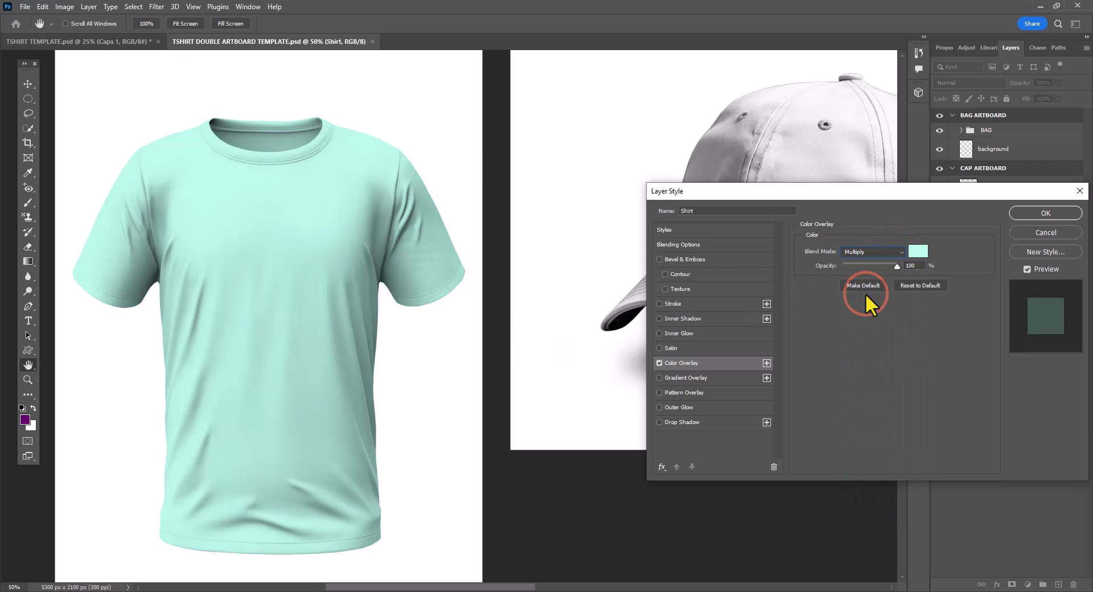
- Add a Multiply pattern overlay of 'aquatic animals pattern' to the shirt, scaled to 95
left_click(693, 393)
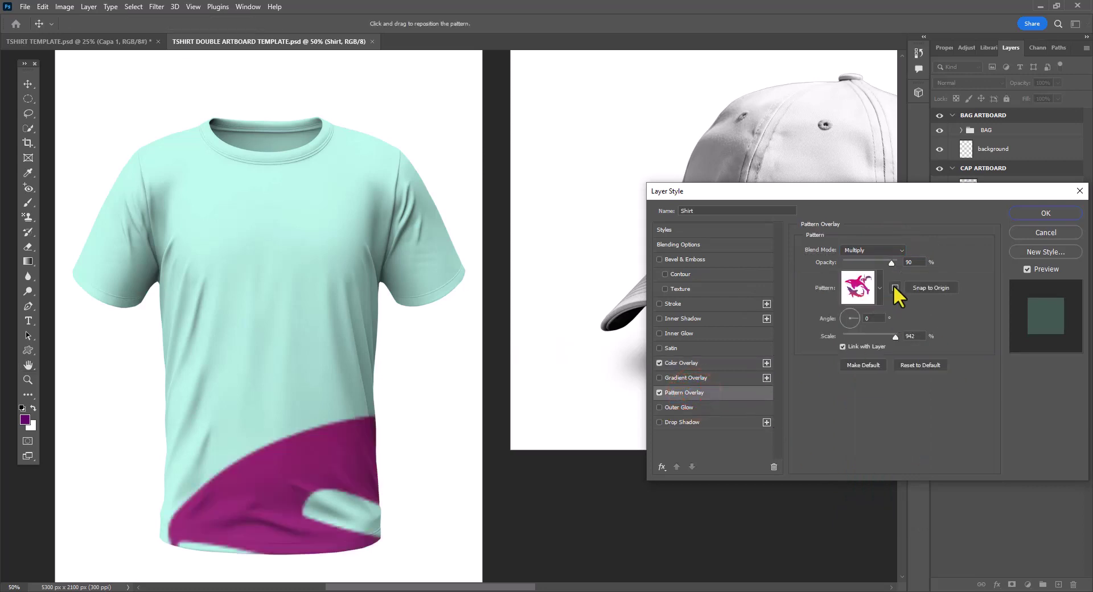
left_click(881, 288)
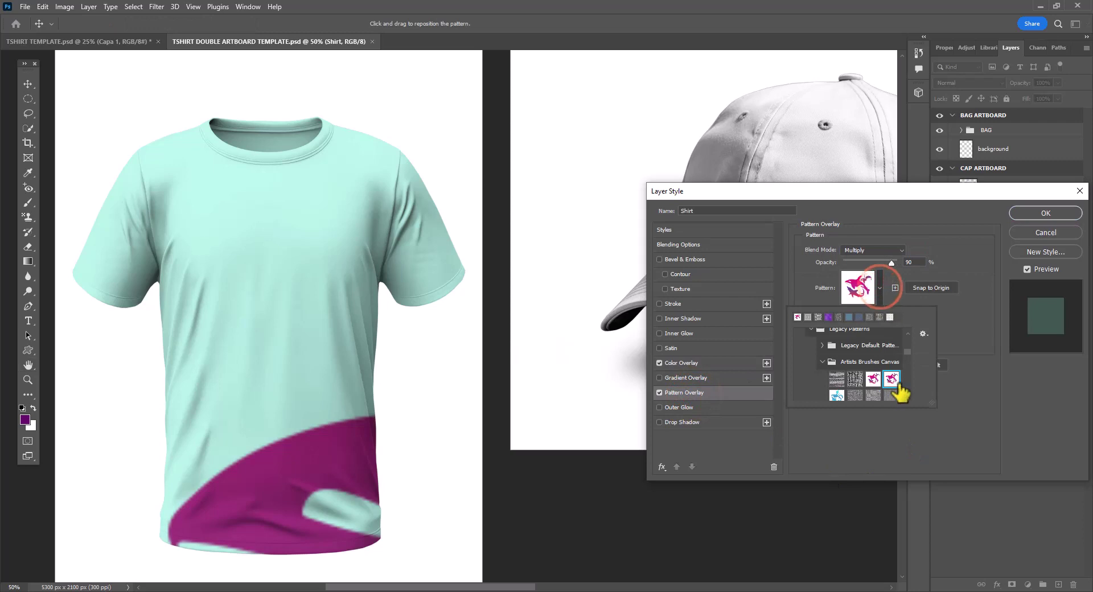
left_click(836, 371)
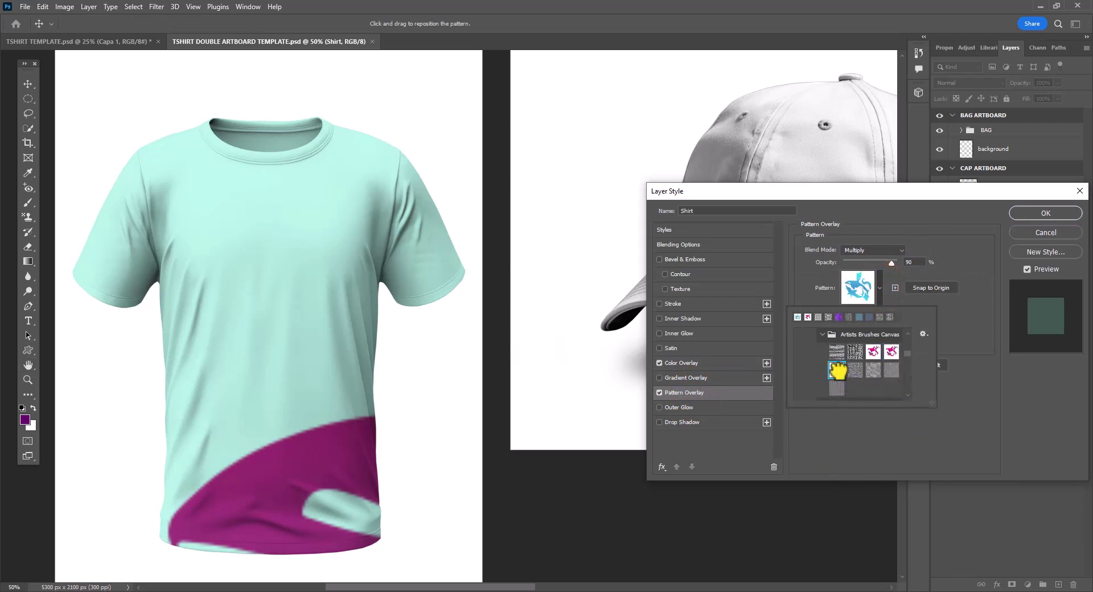
left_click(958, 333)
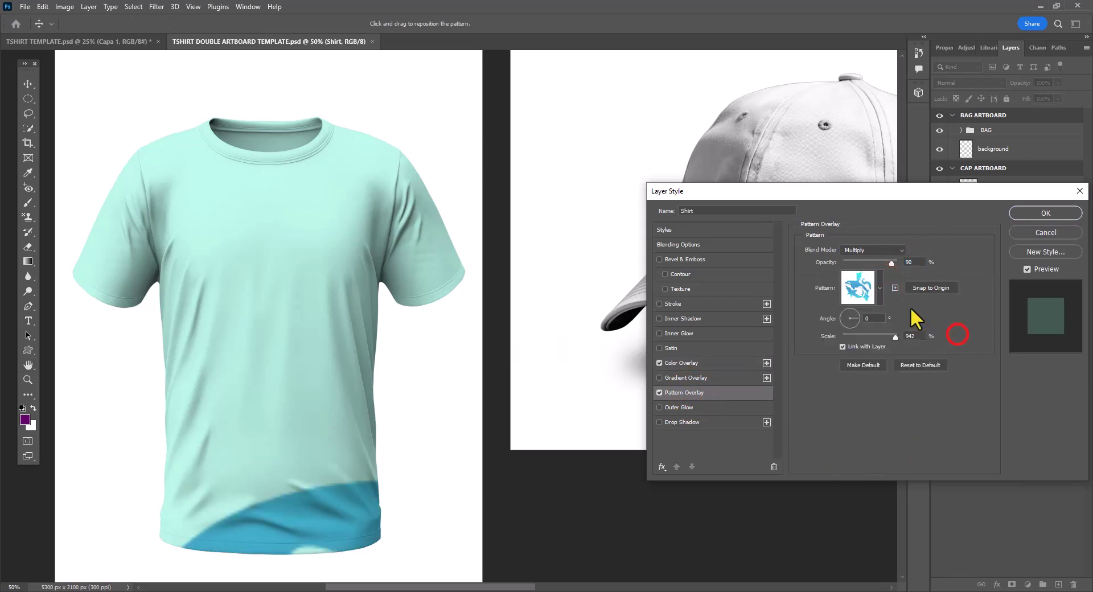
left_click(893, 248)
left_click(892, 248)
left_click_drag(896, 336, 872, 336)
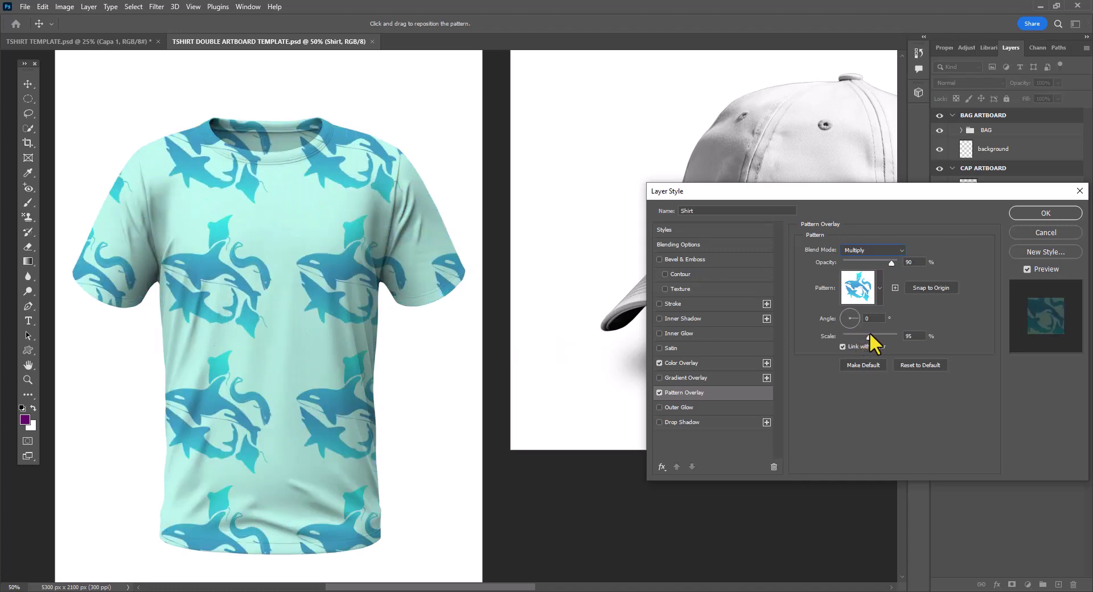
left_click_drag(870, 336, 869, 336)
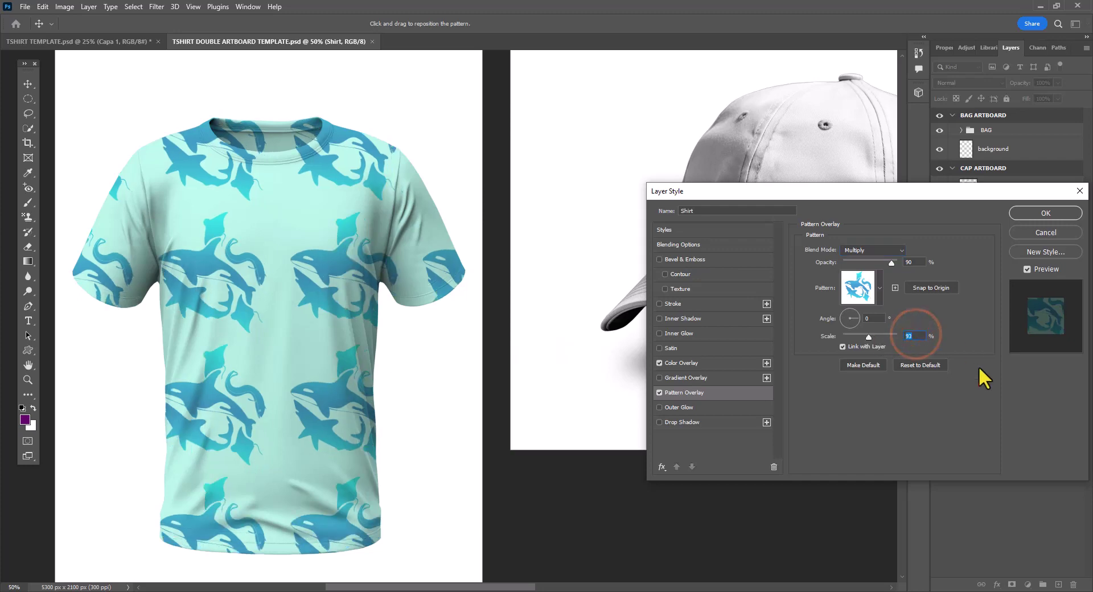
type("95")
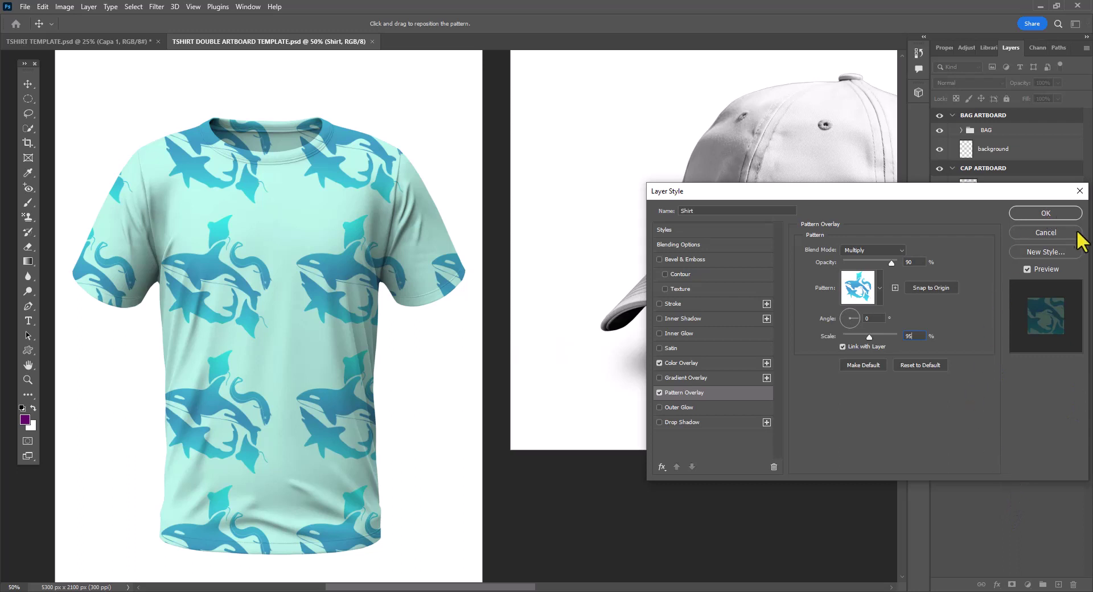
- Lighten the colour overlay to #d5faf4 and apply the layer style
left_click(709, 362)
left_click(917, 250)
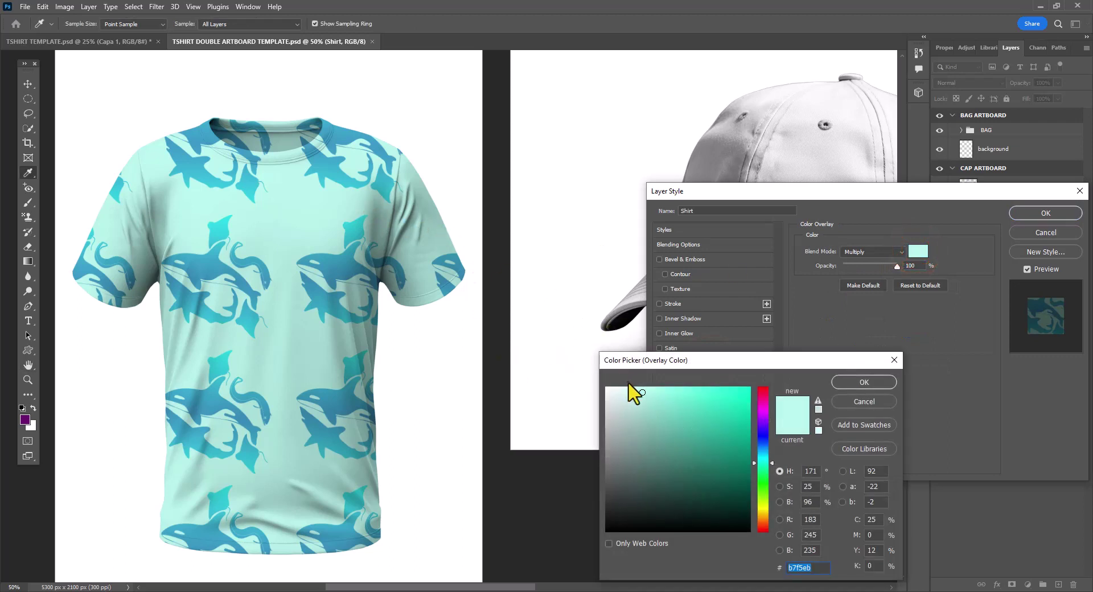
left_click(627, 389)
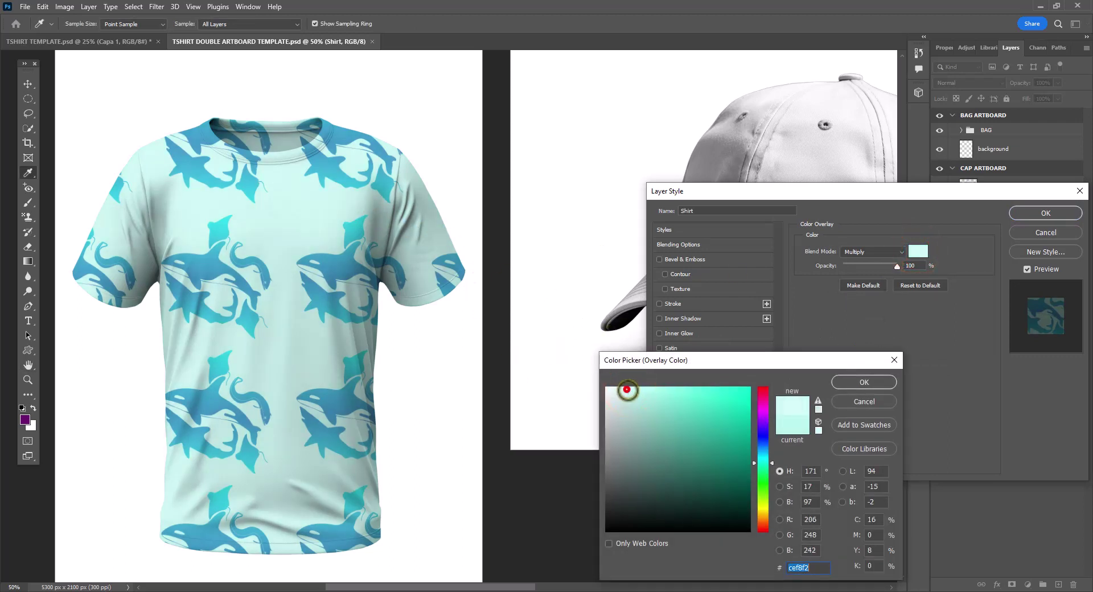
left_click(866, 383)
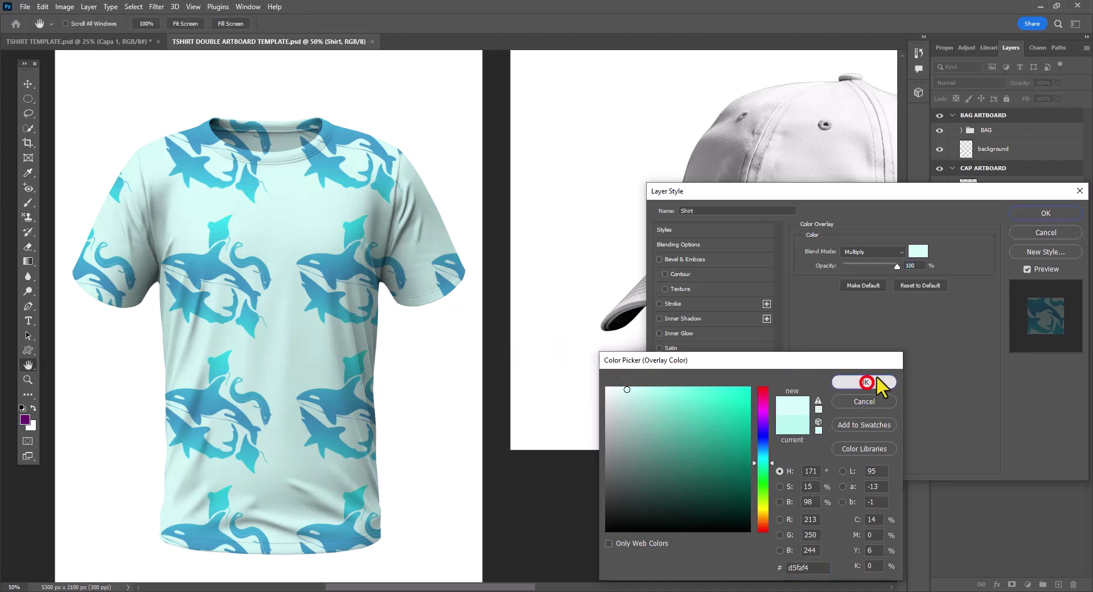
left_click(1063, 214)
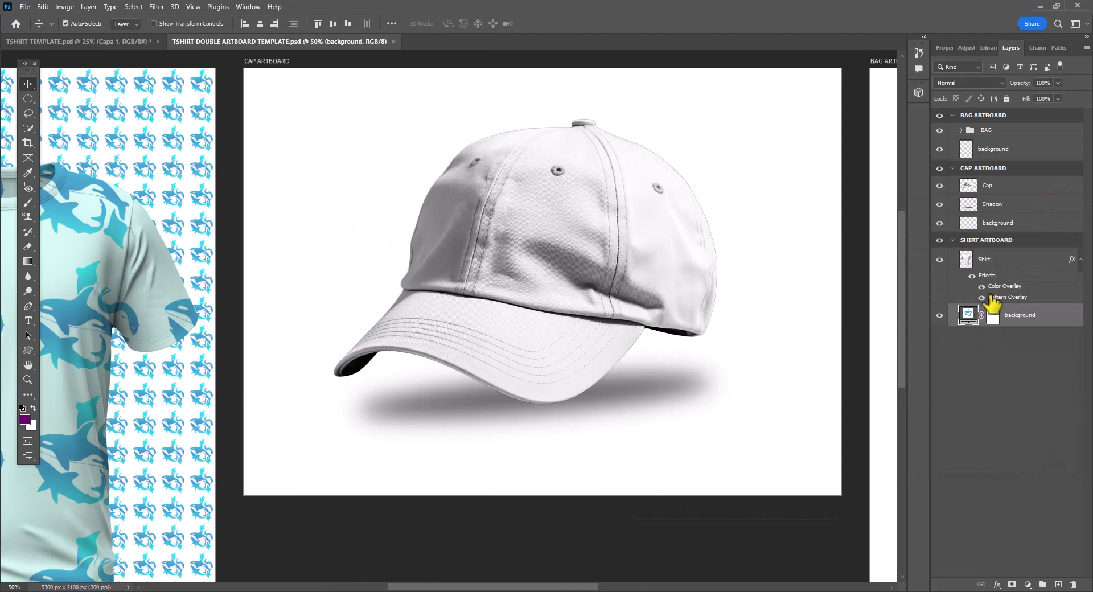
- Make a 500 × 500 px artboard document titled pattern 2 from File > New
left_click(25, 6)
mouse_move(248, 6)
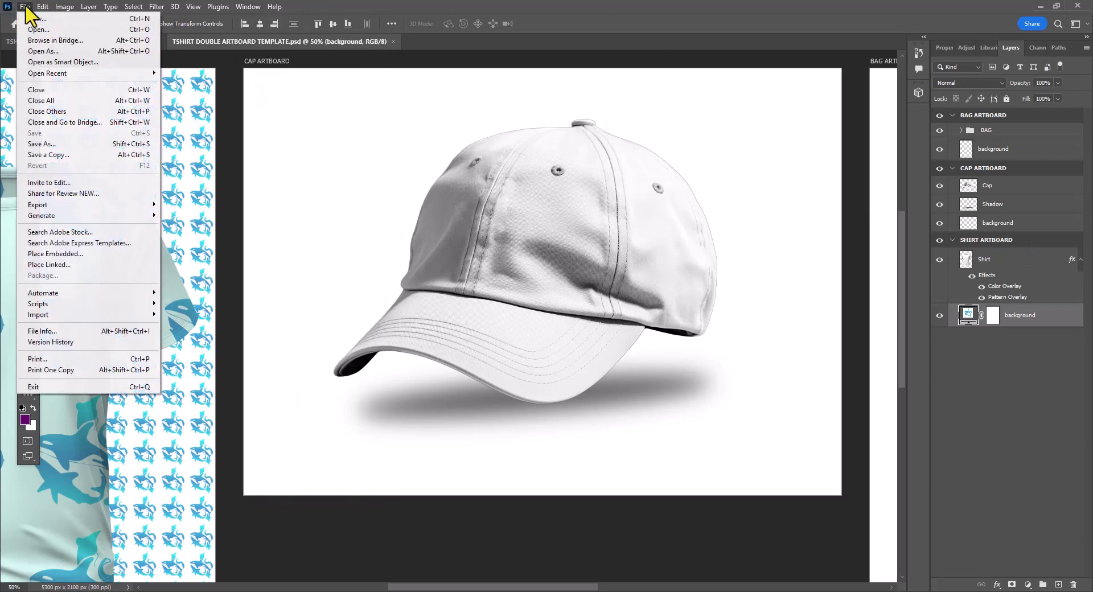
left_click(30, 20)
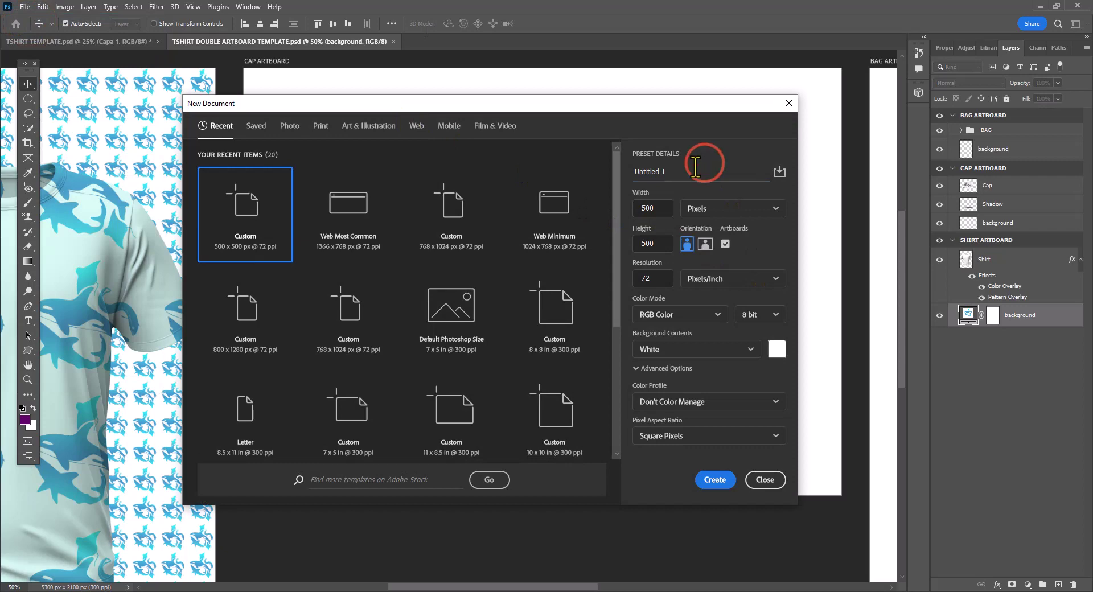
left_click(696, 166)
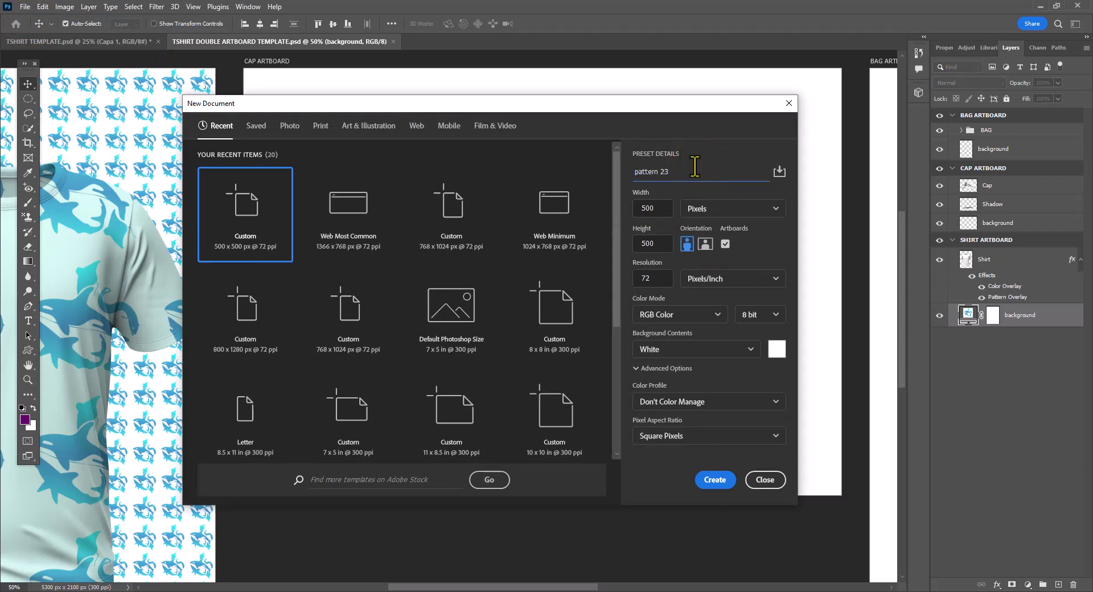
left_click(706, 479)
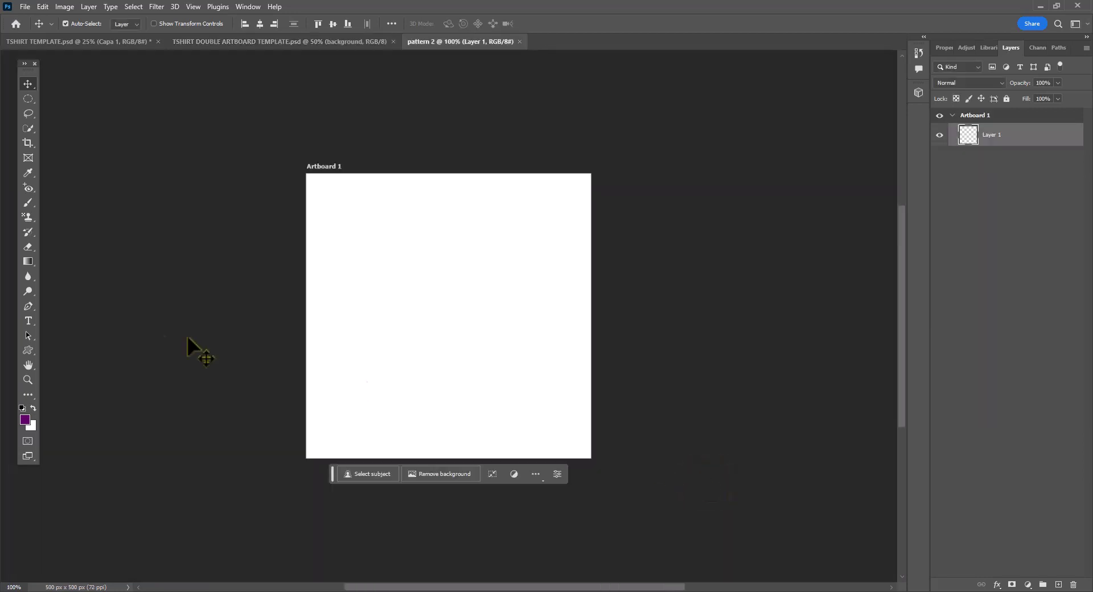
- Fit the new artboard to the screen and type the brand name 'LIZ ABAYA' in capitals near its middle
left_click(28, 379)
left_click(342, 24)
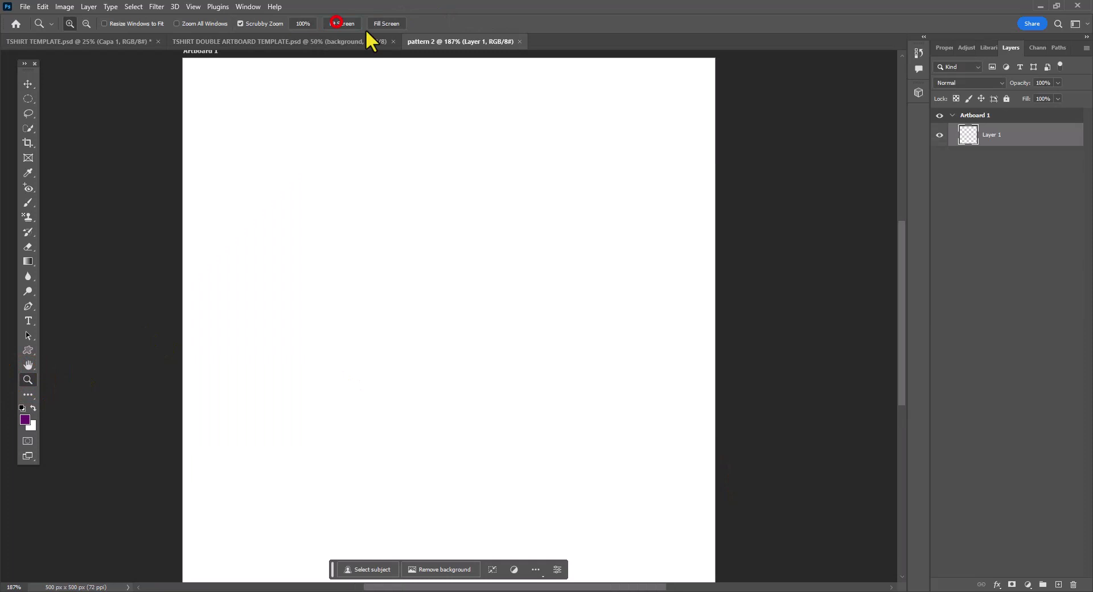
left_click(28, 321)
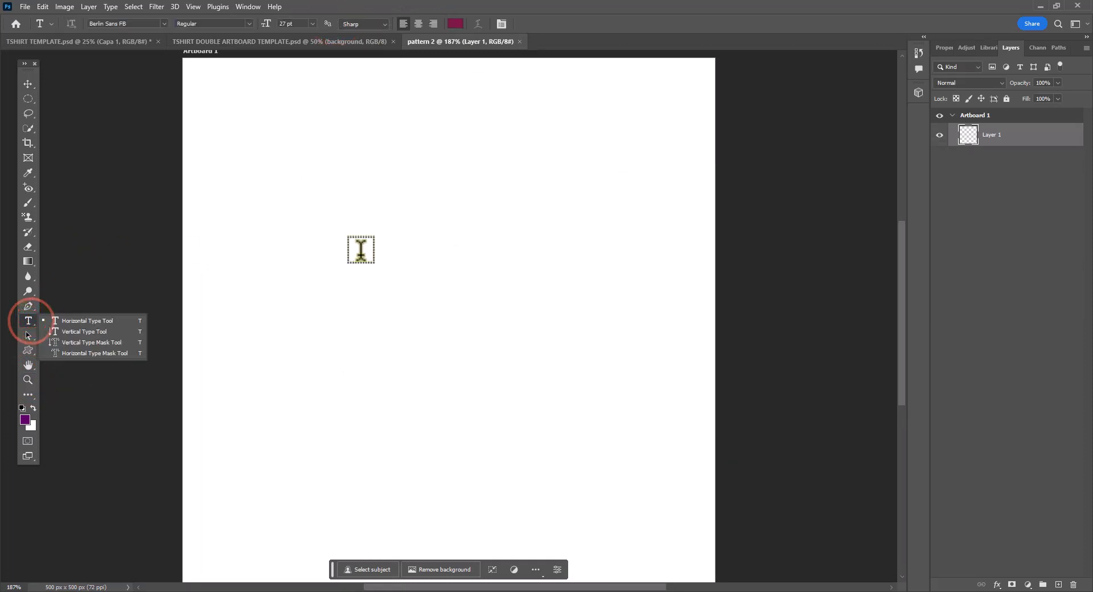
left_click(360, 250)
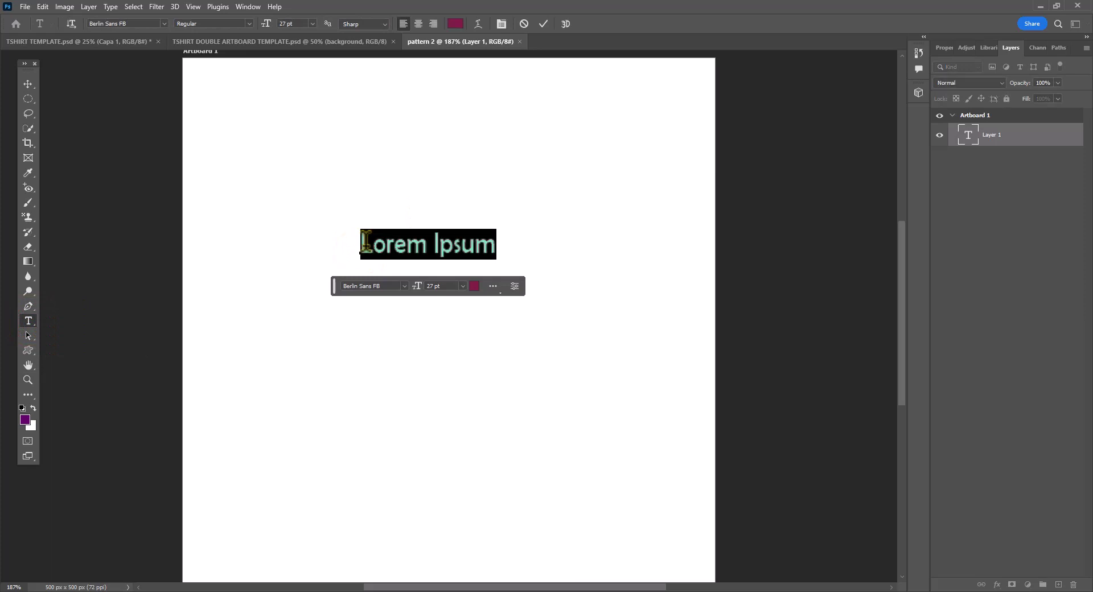
type("LIZ")
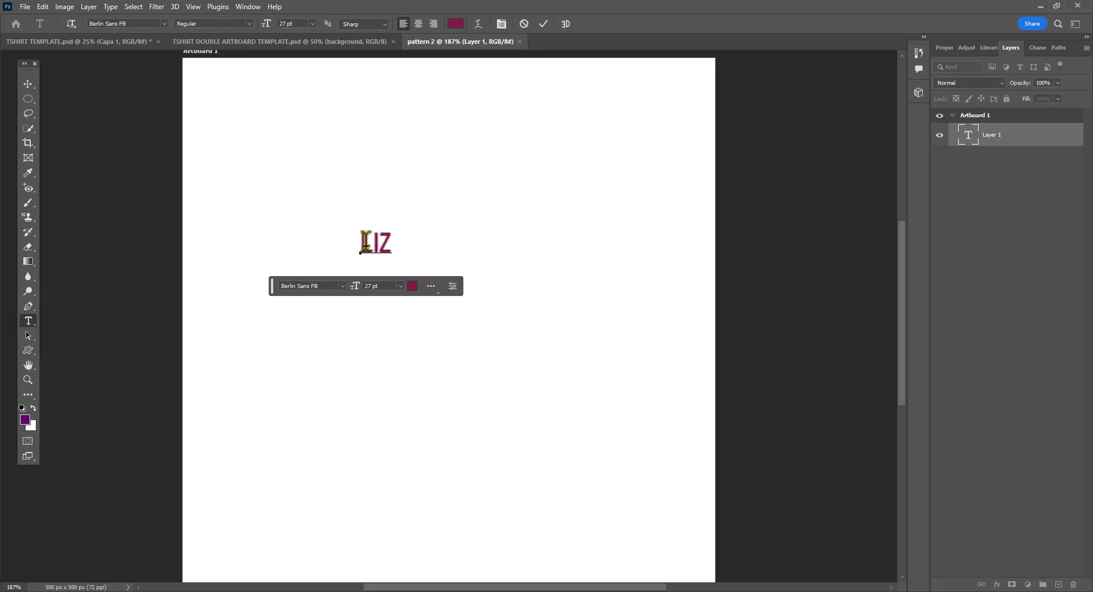
type(" abaya")
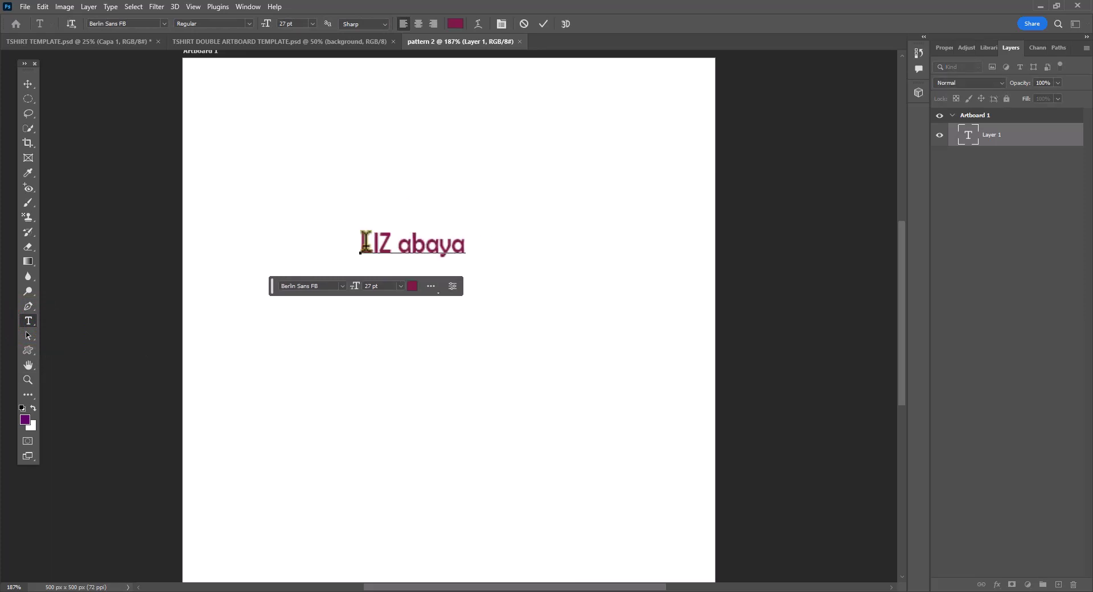
key("BackSpace")
key("BackSpace")
key("BackSpace")
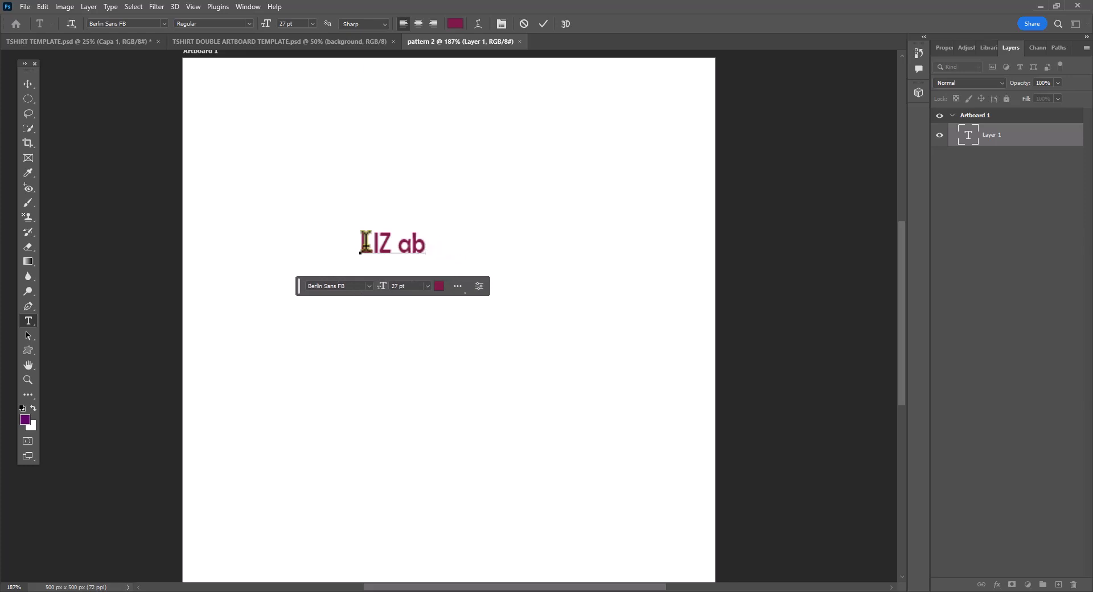
key("BackSpace")
key("BackSpace")
type("ABAY")
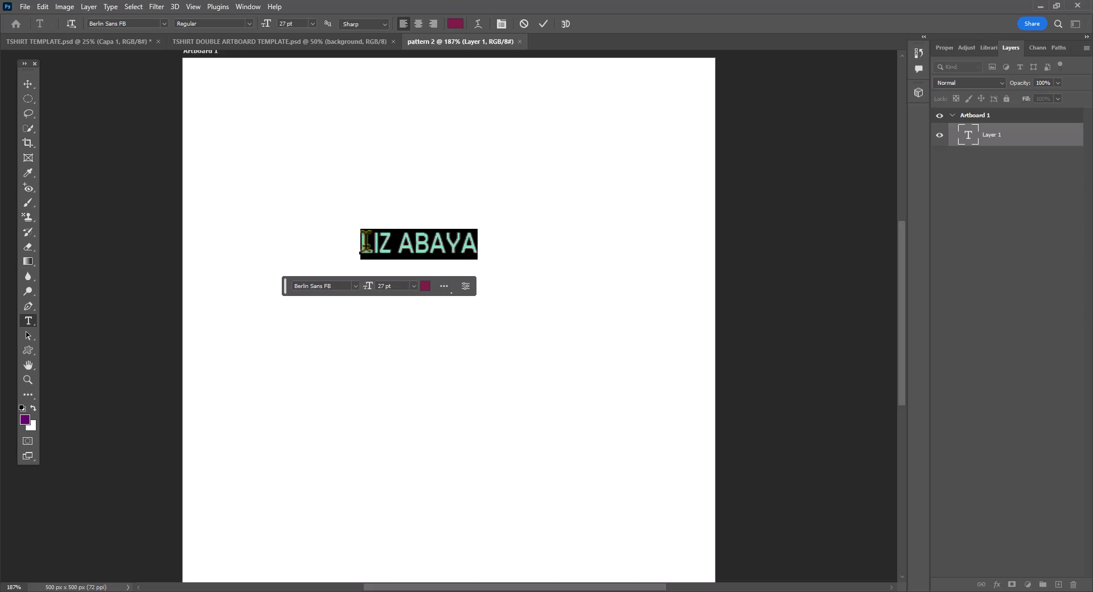
- Set the LIZ ABAYA text in Cakeroll at 85 pt, coloured bright pinkish red
left_click(163, 23)
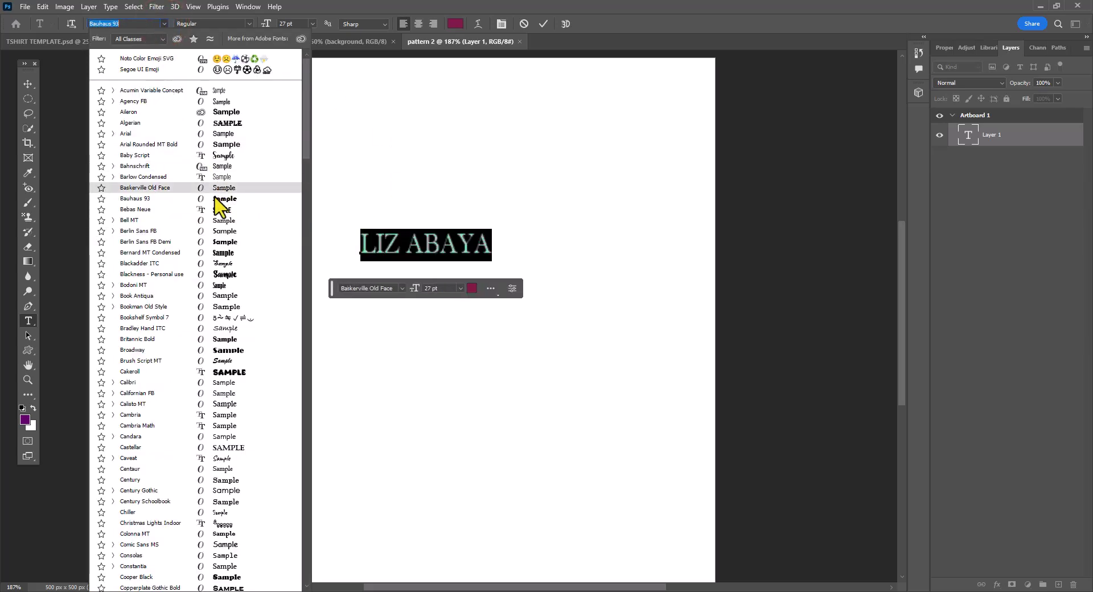
left_click(256, 373)
left_click(456, 23)
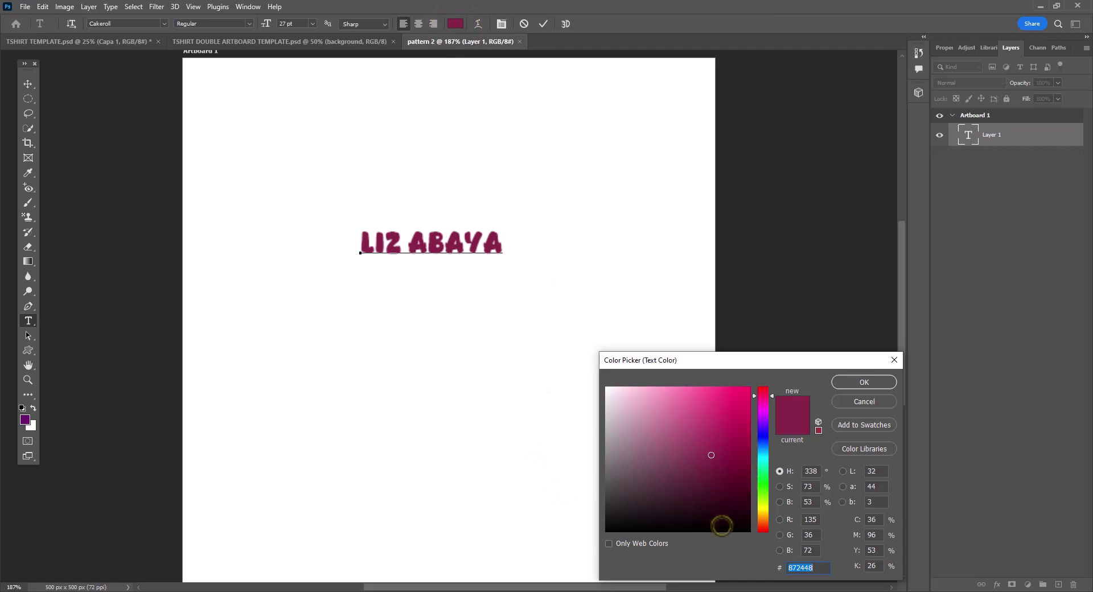
left_click(762, 428)
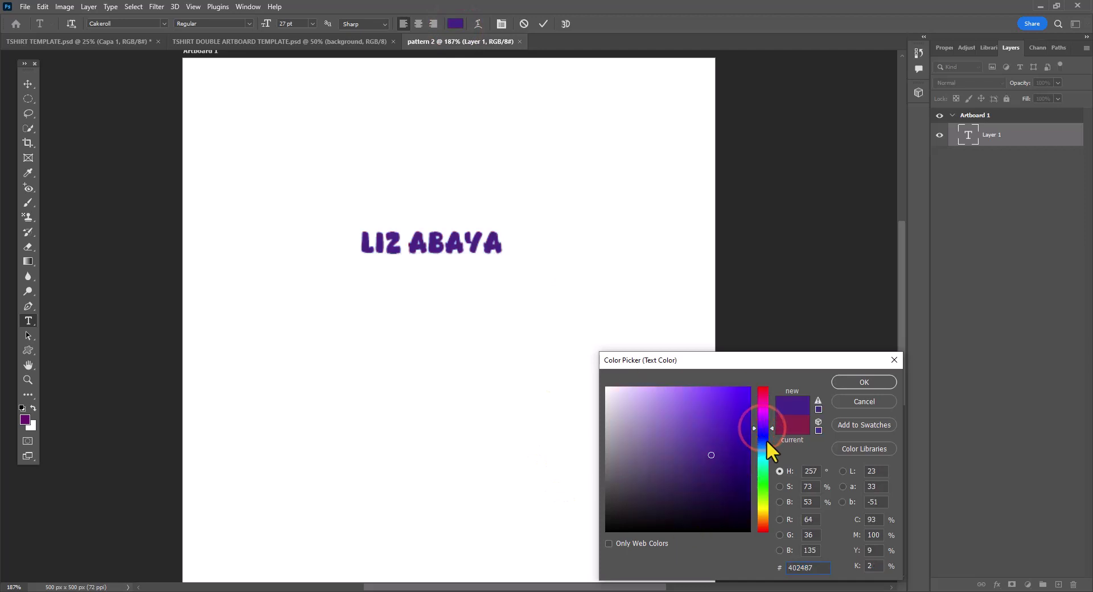
left_click(766, 446)
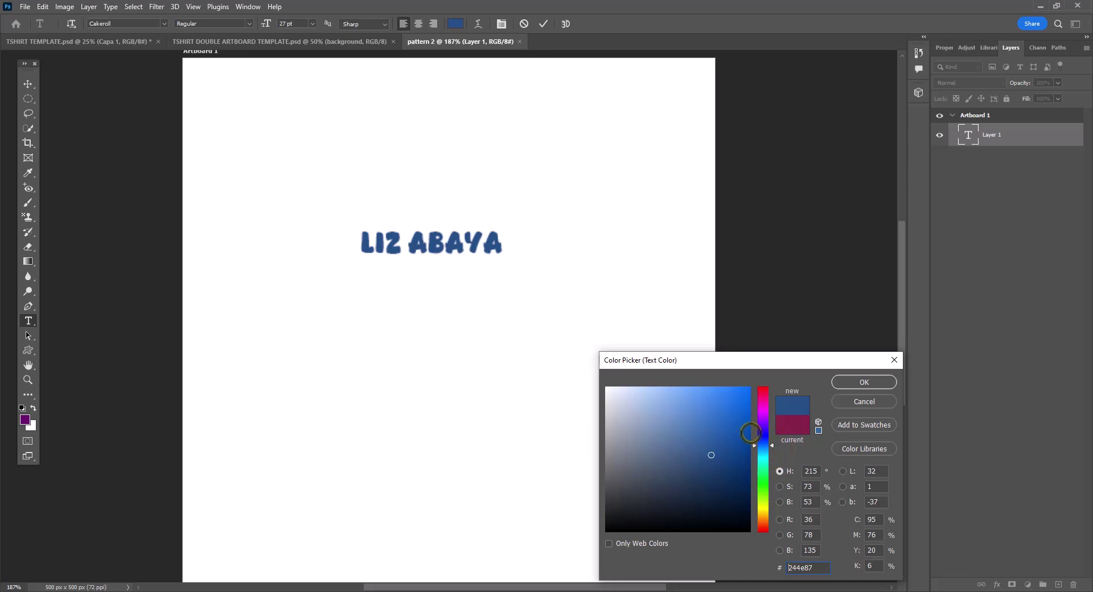
left_click(762, 405)
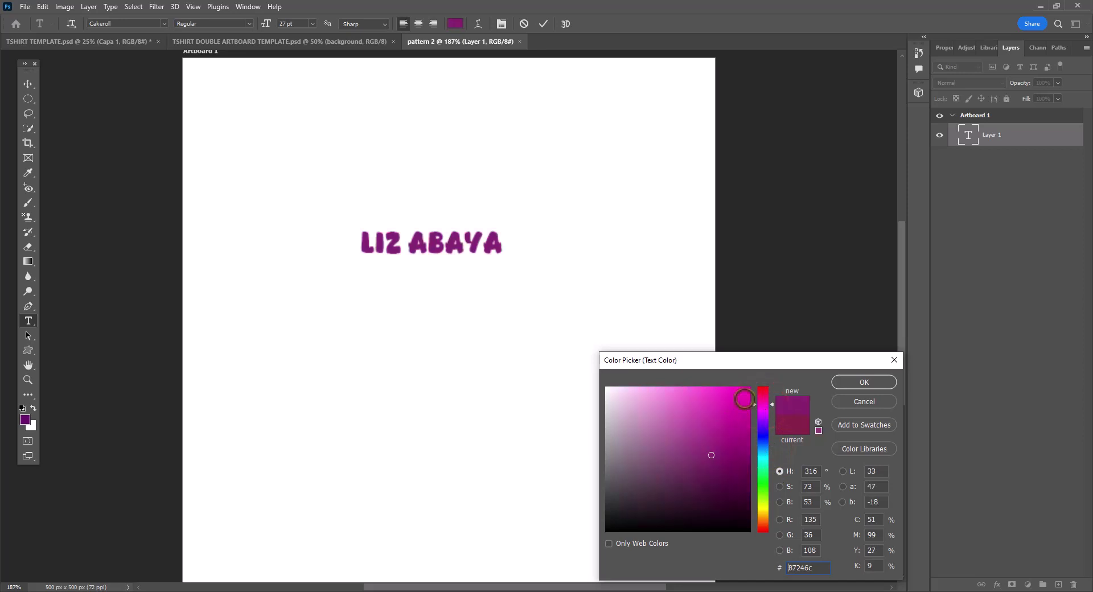
left_click(760, 392)
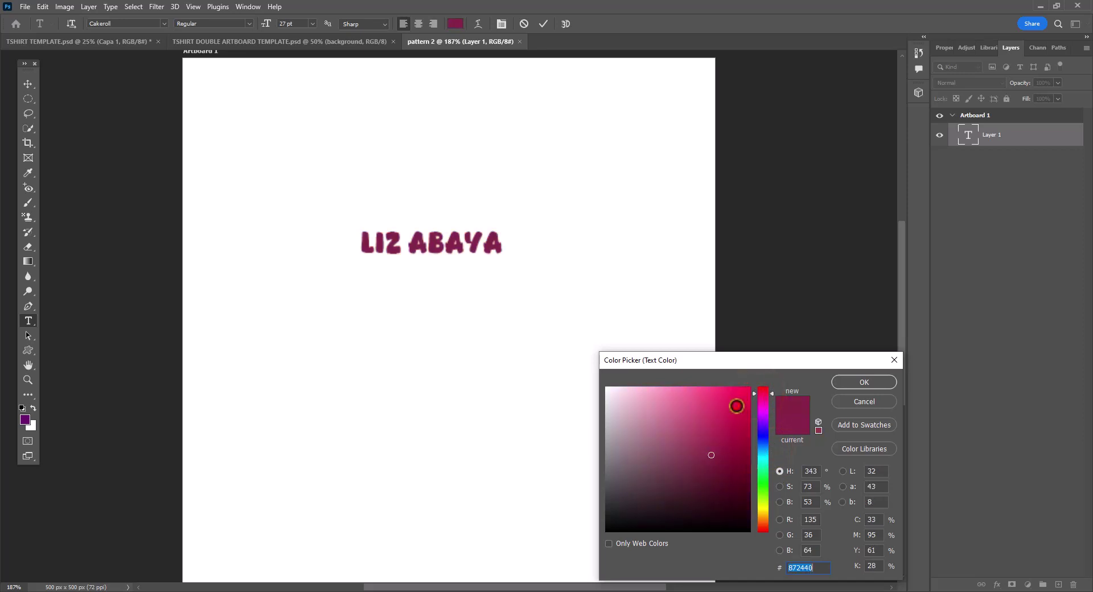
left_click(736, 405)
left_click(845, 383)
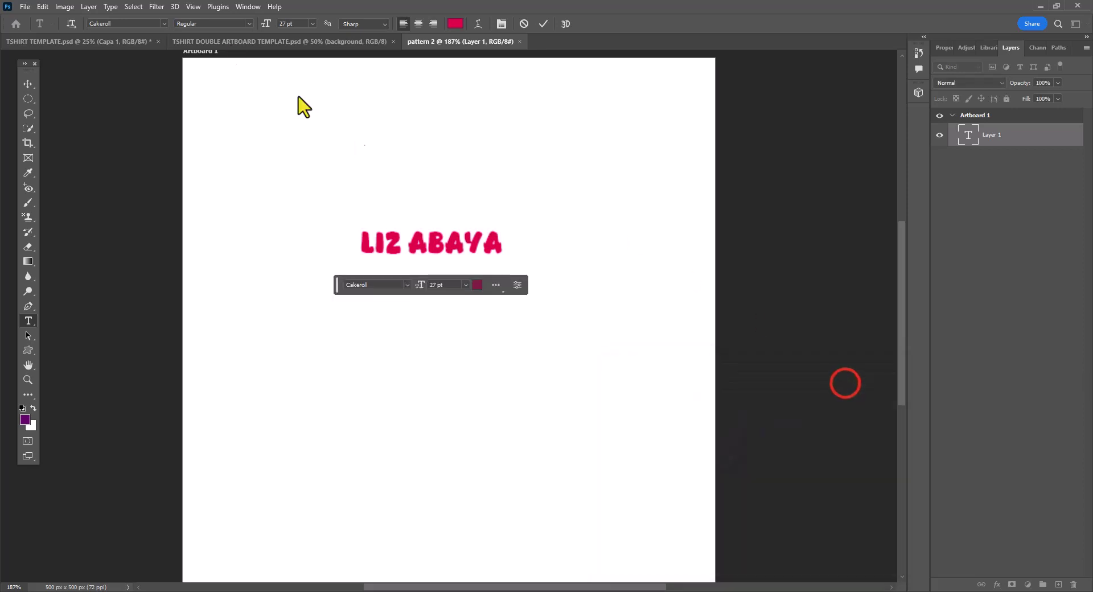
mouse_move(266, 25)
left_mouse_down()
mouse_move(318, 31)
mouse_move(263, 25)
left_mouse_up()
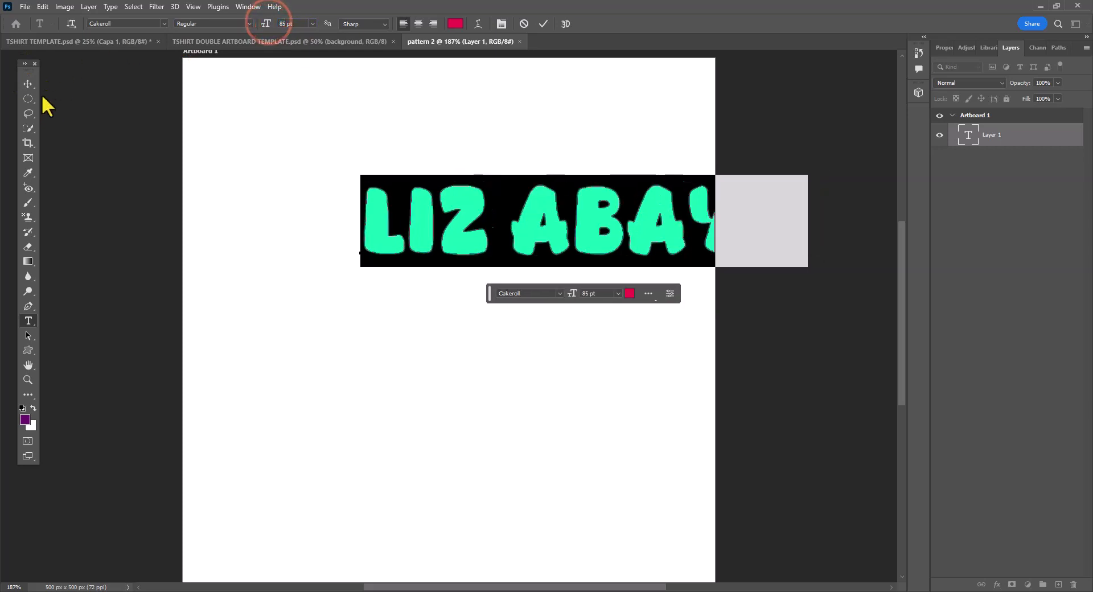
left_click(29, 83)
- Move the wordmark to the artboard top and duplicate it into three stacked rows
left_click_drag(668, 236, 539, 130)
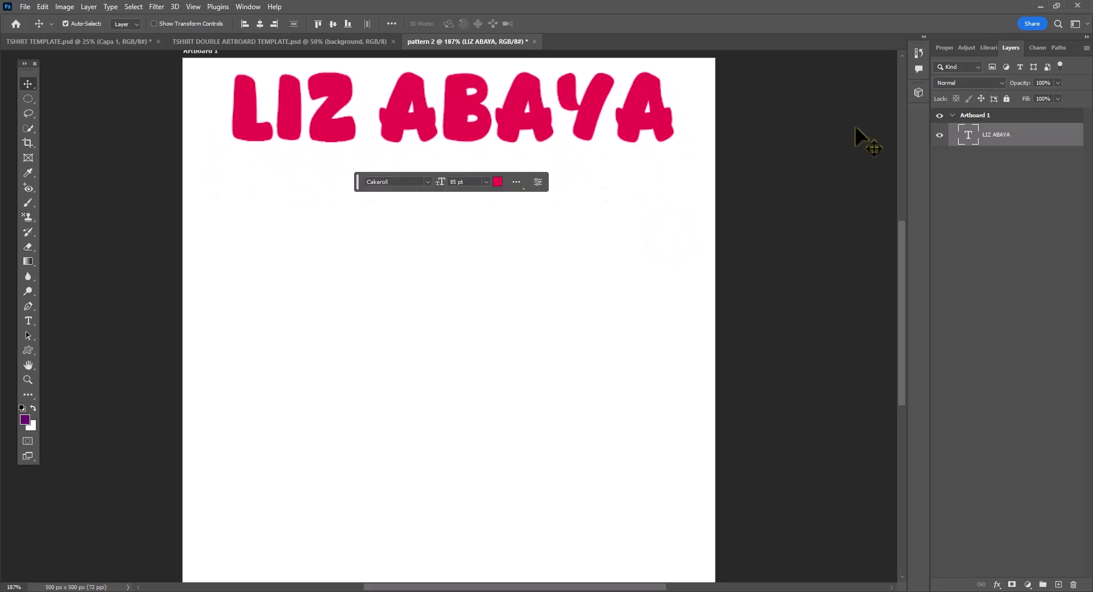
left_click_drag(401, 122, 400, 131)
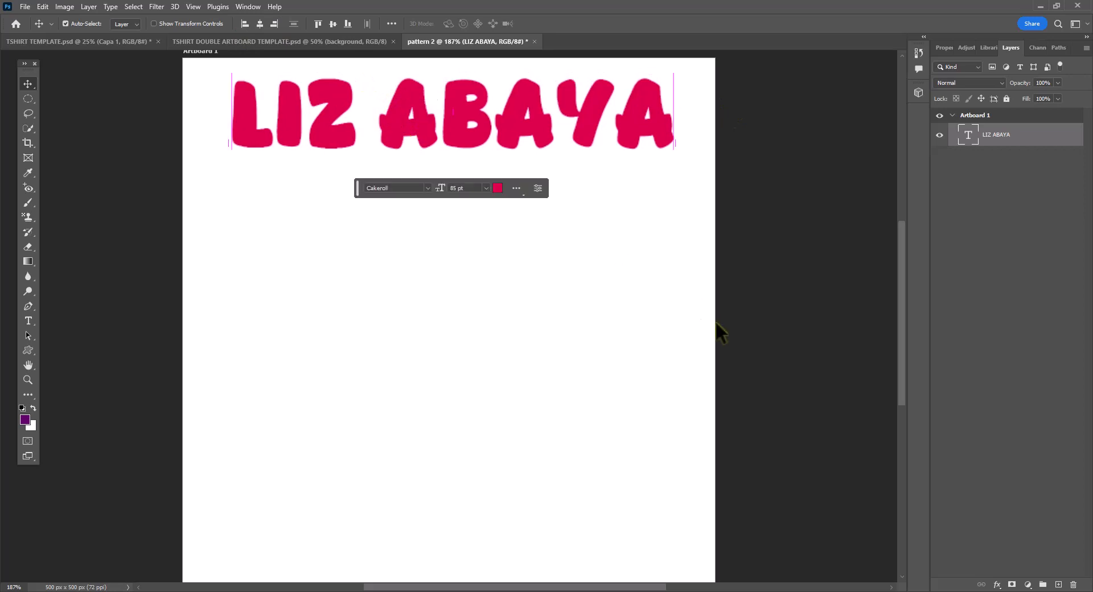
key("ctrl+j")
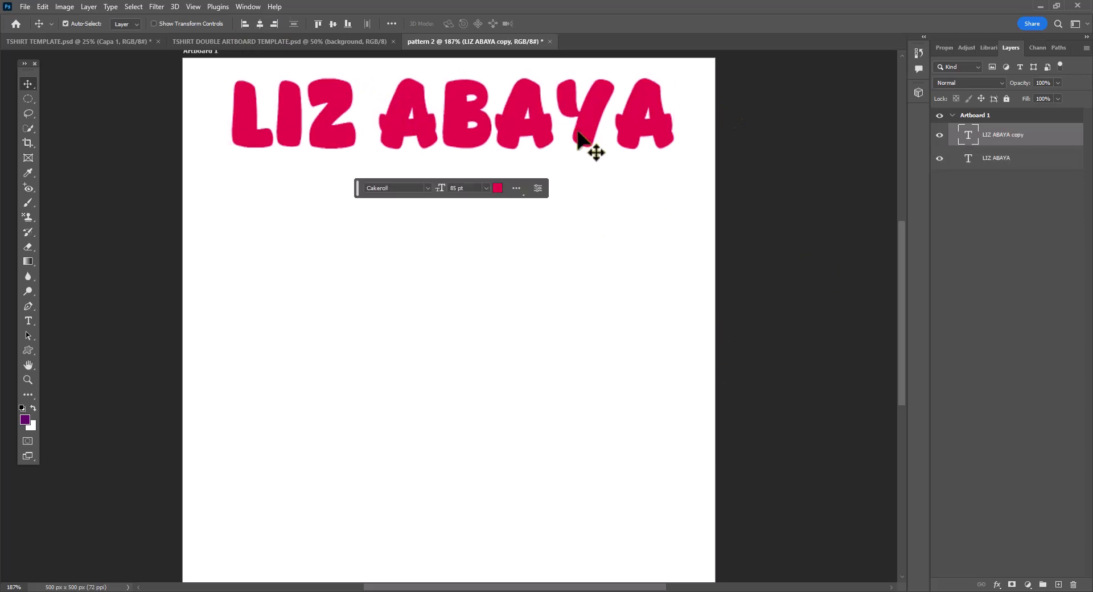
left_click_drag(534, 121, 534, 204)
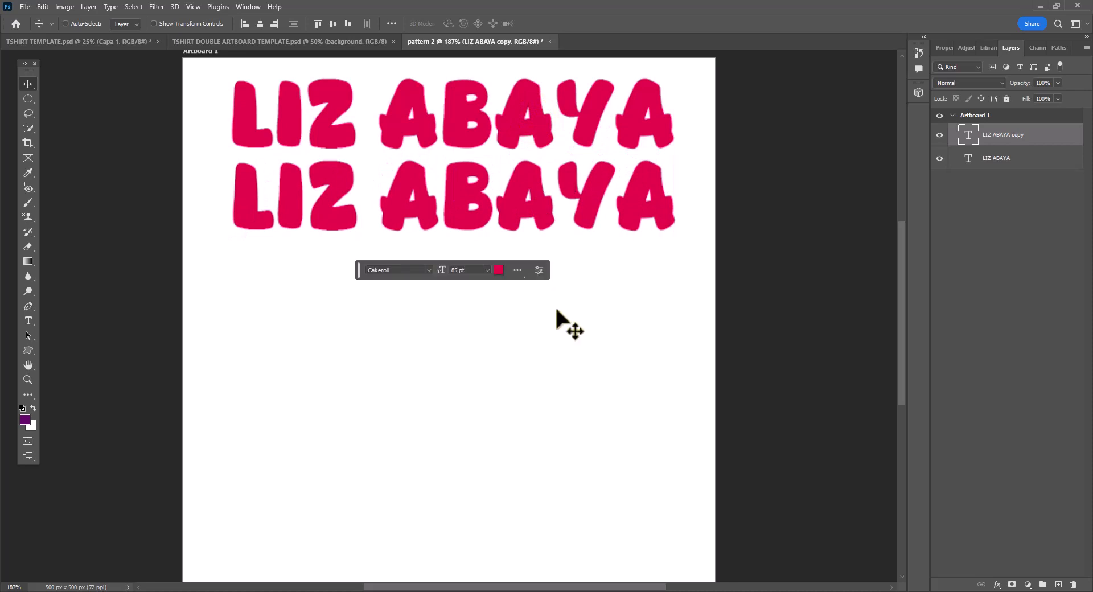
key("ctrl+j")
left_click(450, 182)
left_click_drag(451, 181, 454, 262)
- Duplicate the three text rows together and place the copies below the originals
left_click(1057, 159, "shift")
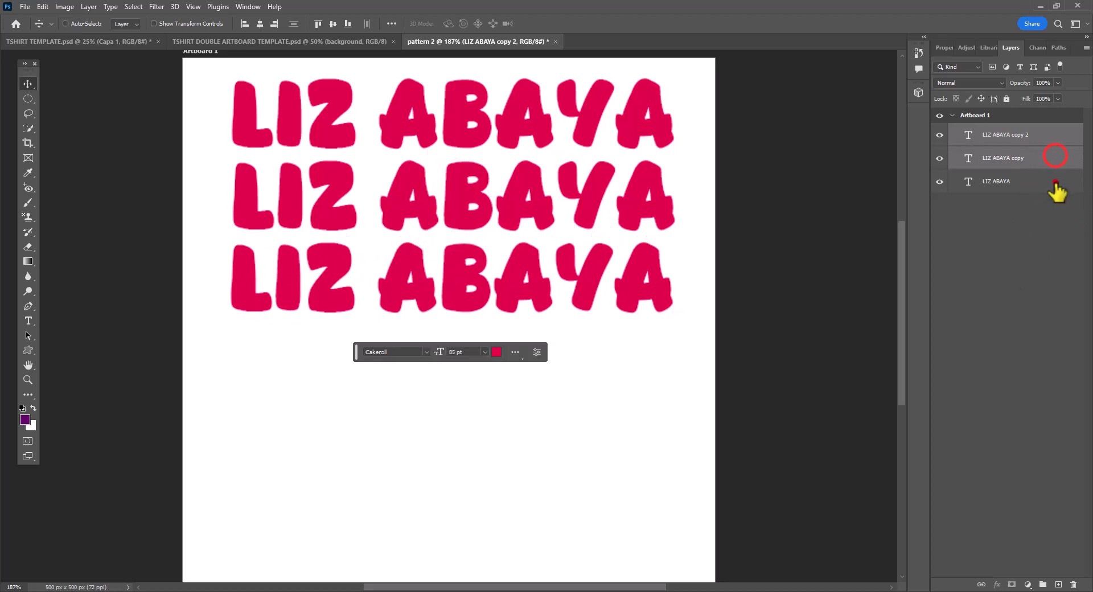
left_click(1057, 184)
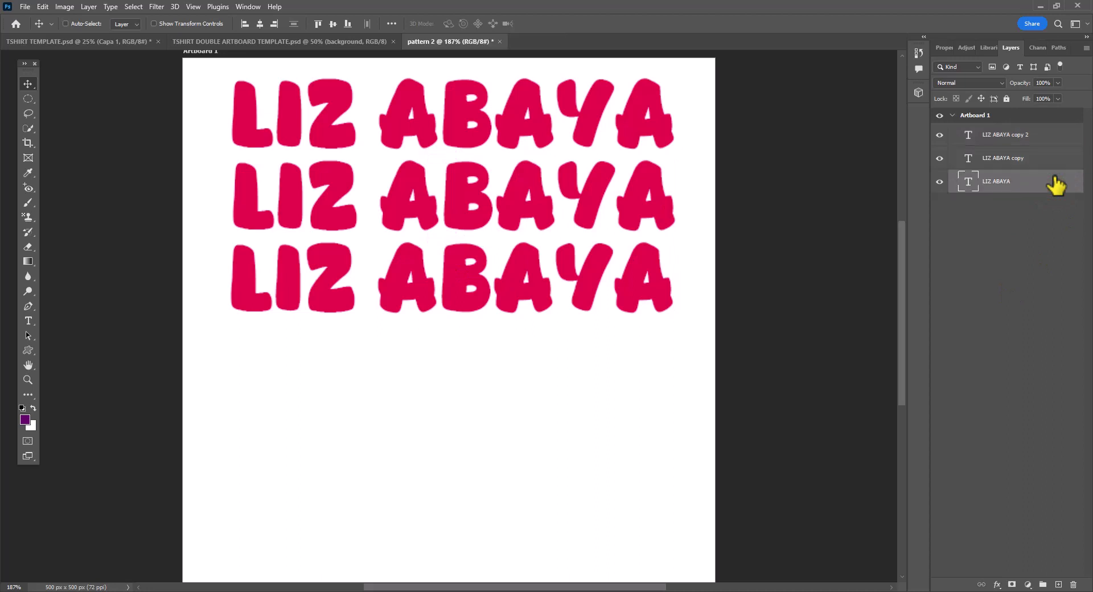
left_click(1049, 162, "shift")
left_click(1057, 137, "shift")
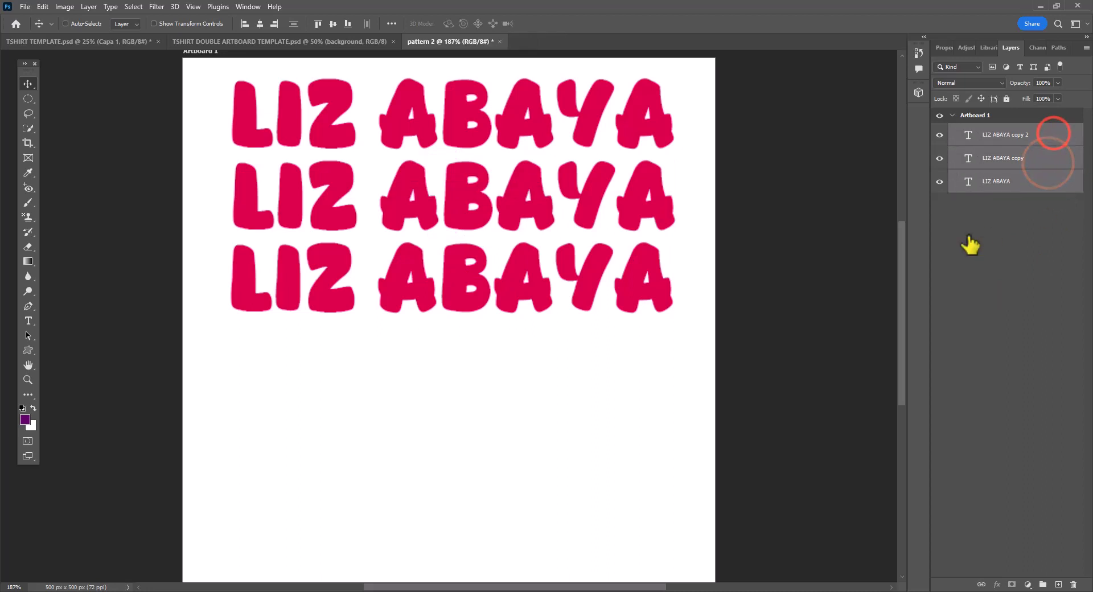
key("ctrl+j")
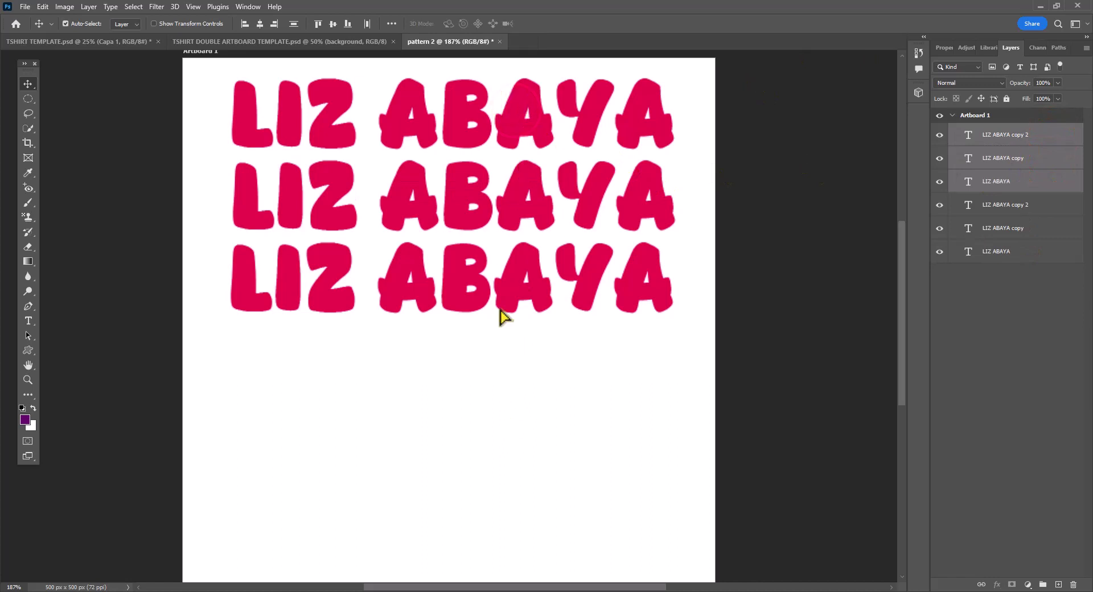
left_click_drag(532, 122, 511, 379)
left_click(1055, 210)
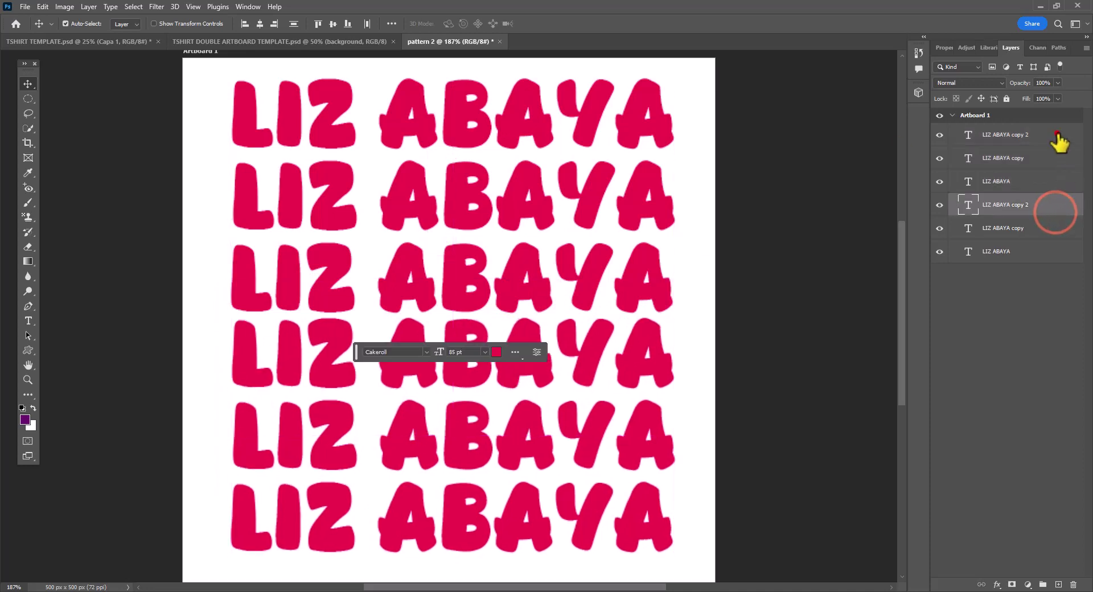
left_click(1054, 138, "ctrl")
left_click(1046, 178, "shift")
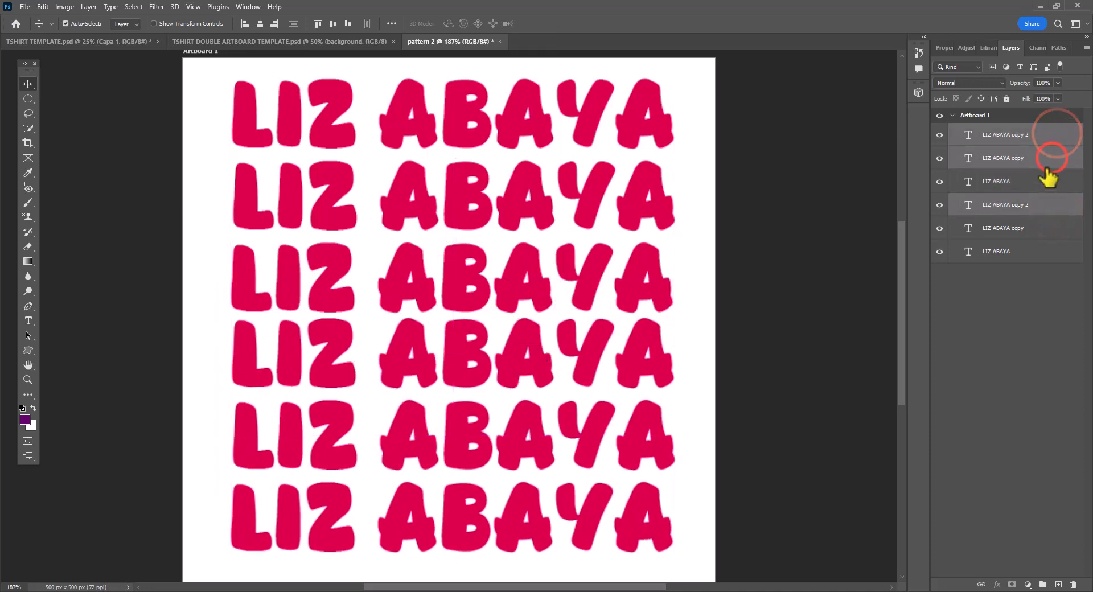
left_click(1056, 207, "shift")
left_click(1054, 228, "shift")
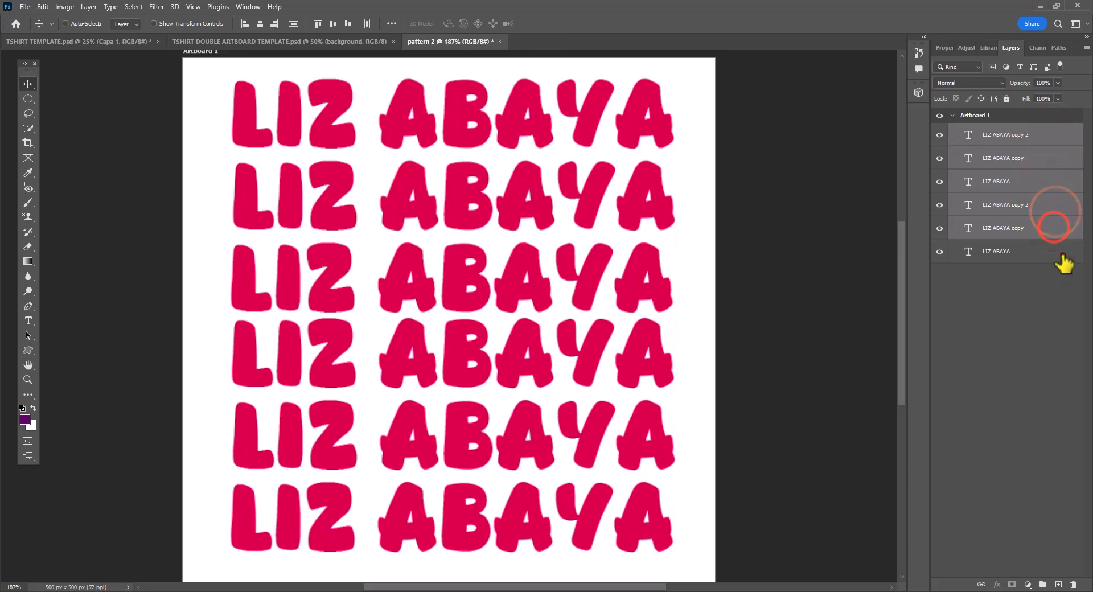
left_click(1062, 255, "shift")
- Group the six text layers into Group 1 and add a Drop Shadow style
key("ctrl+g")
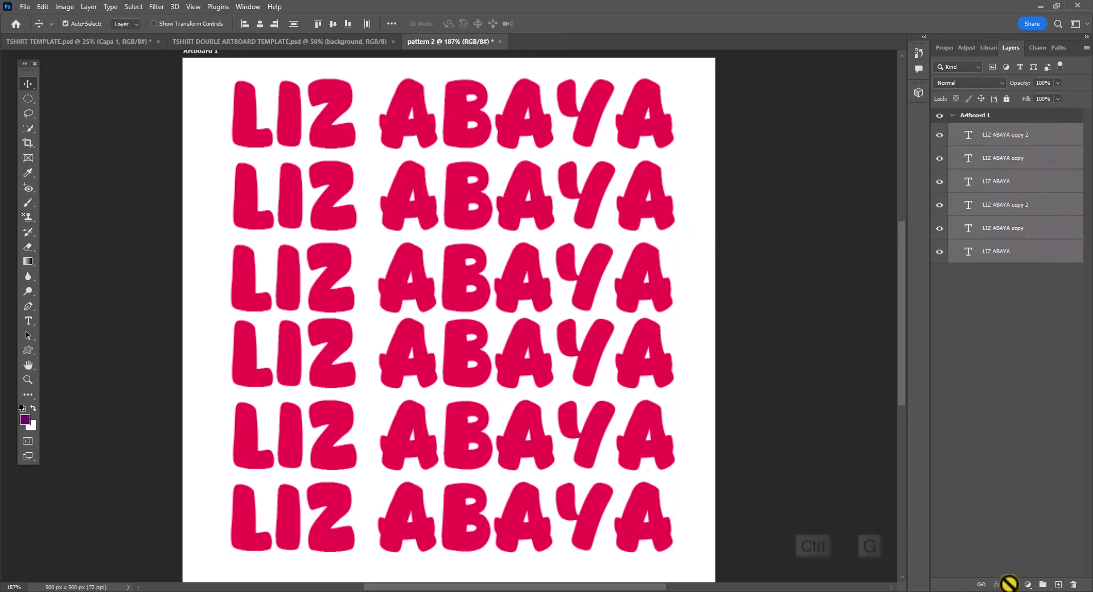
left_click(1046, 585)
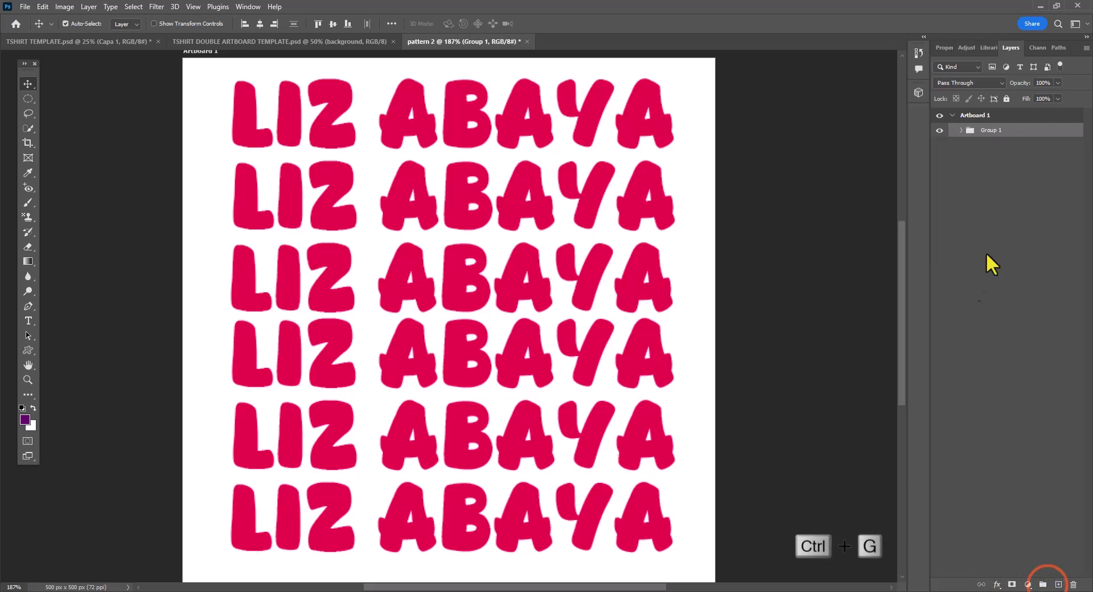
left_click(996, 585)
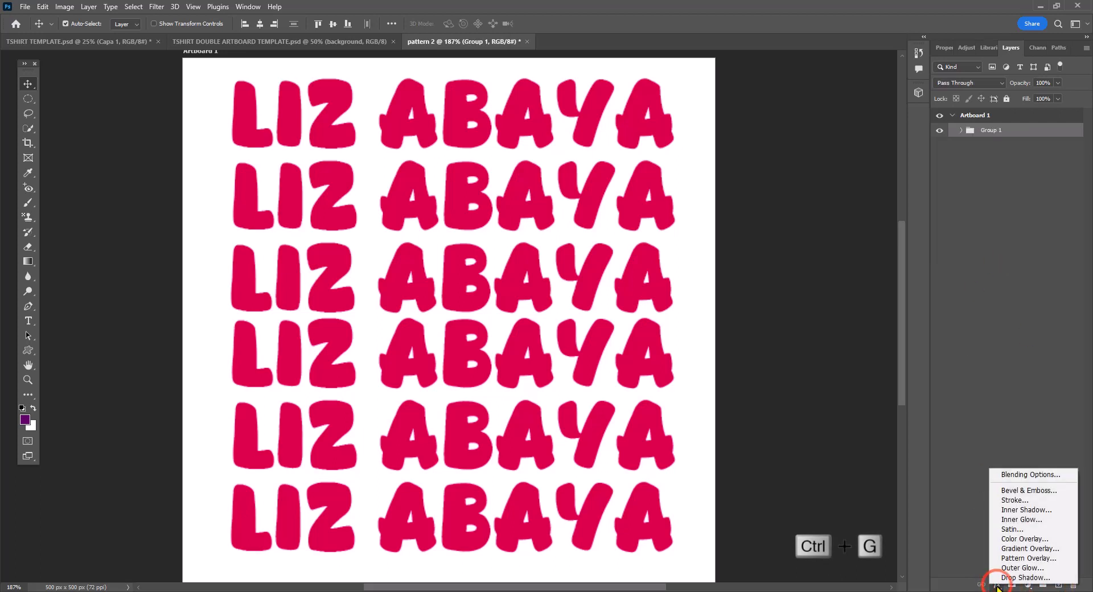
left_click(1021, 577)
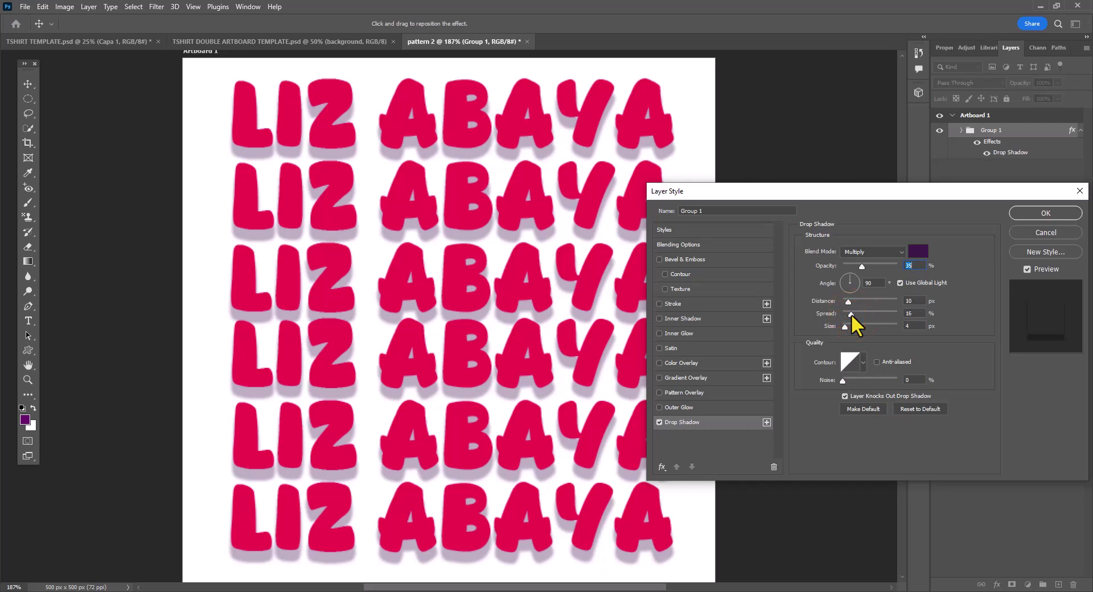
- Set the drop shadow to 5% spread, 45% opacity and a dark crimson colour
left_click_drag(851, 312, 846, 299)
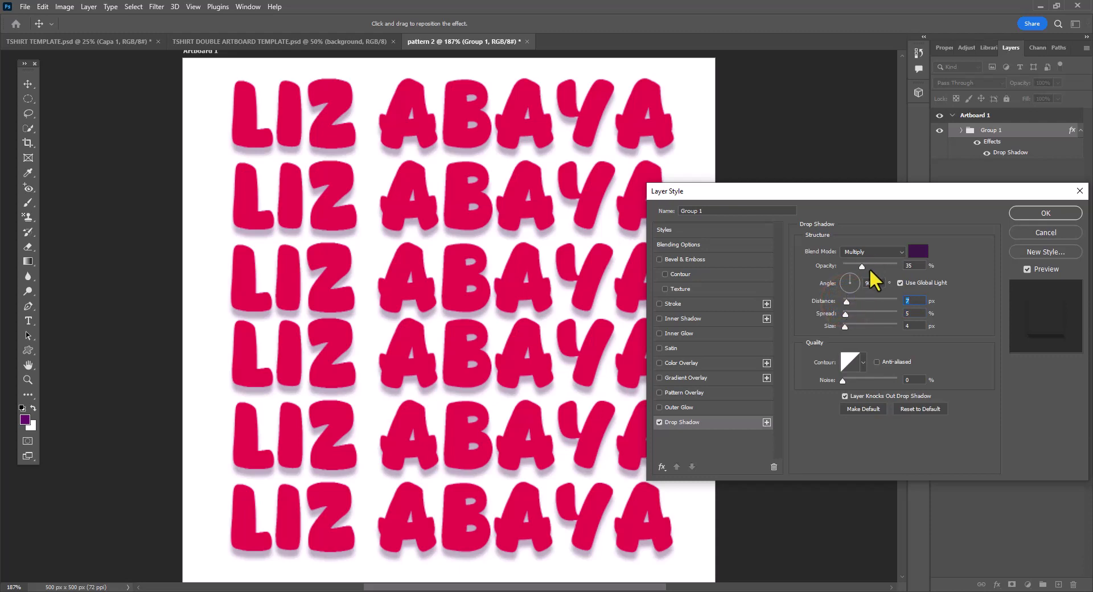
left_click_drag(863, 265, 867, 265)
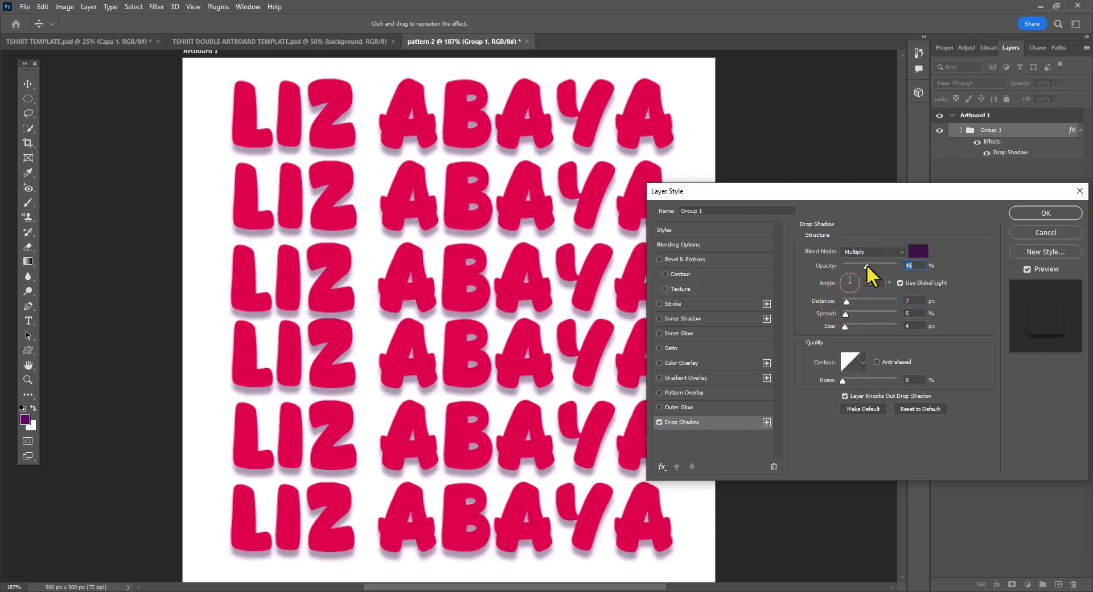
left_click(916, 252)
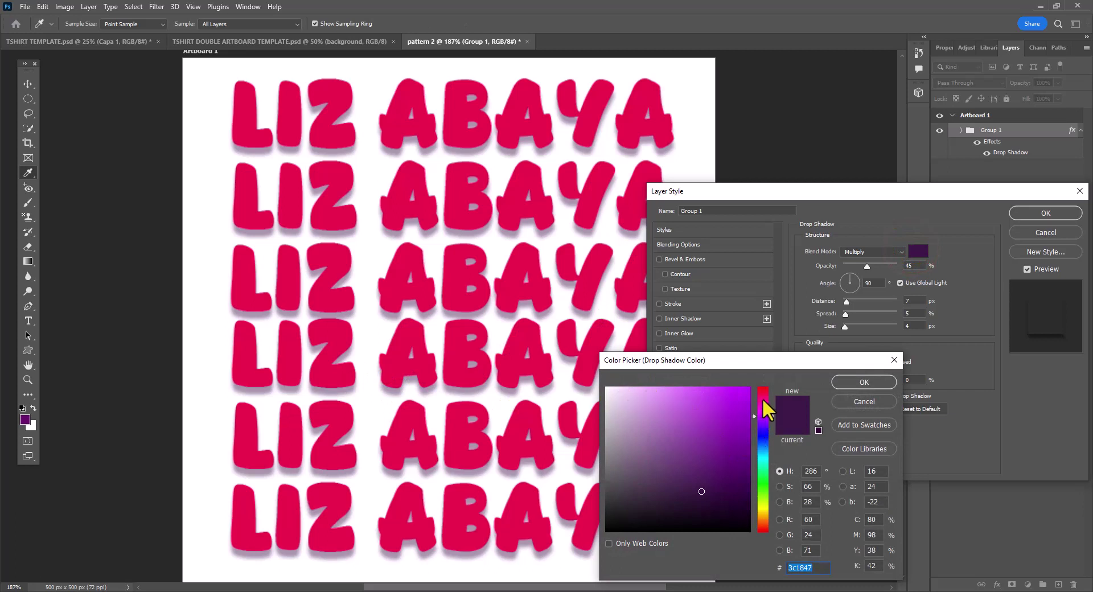
left_click(461, 285)
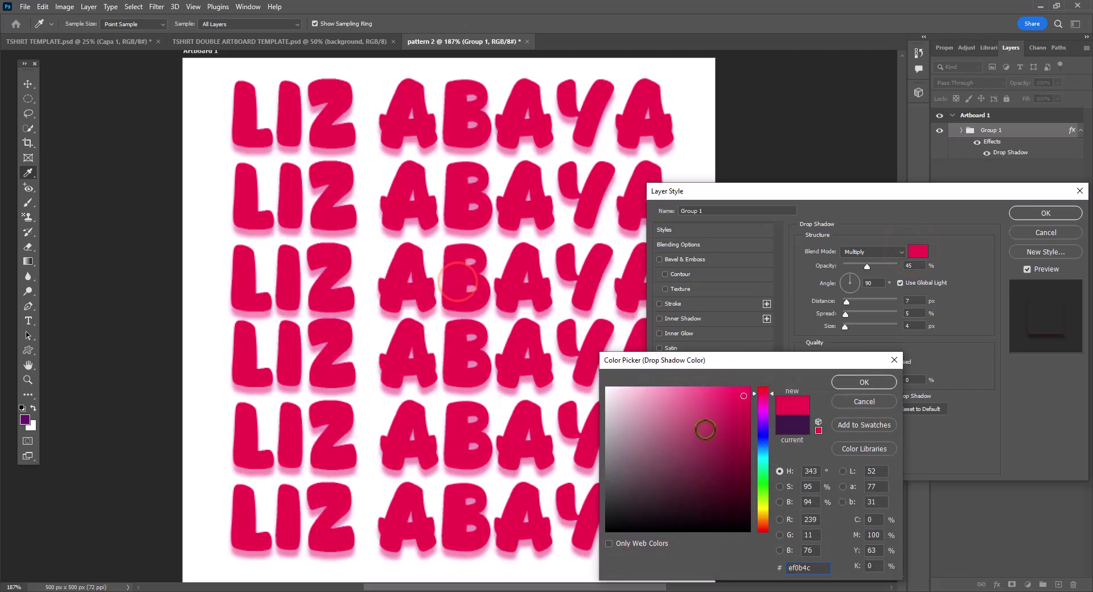
left_click(734, 433)
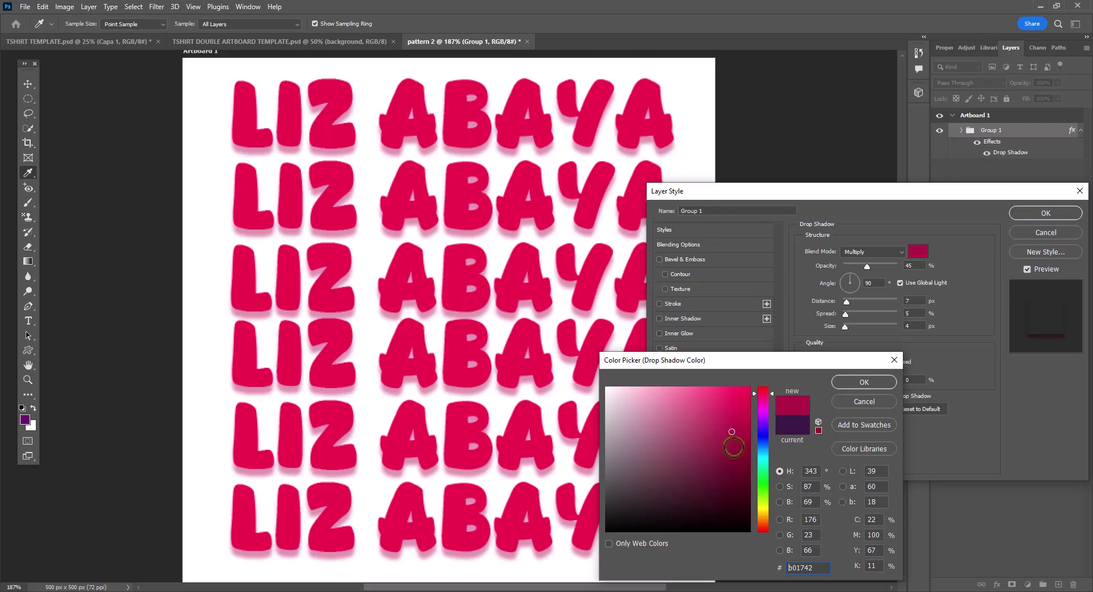
left_click(732, 448)
- Accept the crimson shadow and add a linear pink-to-coral gradient overlay from the Pinks presets
left_click(886, 383)
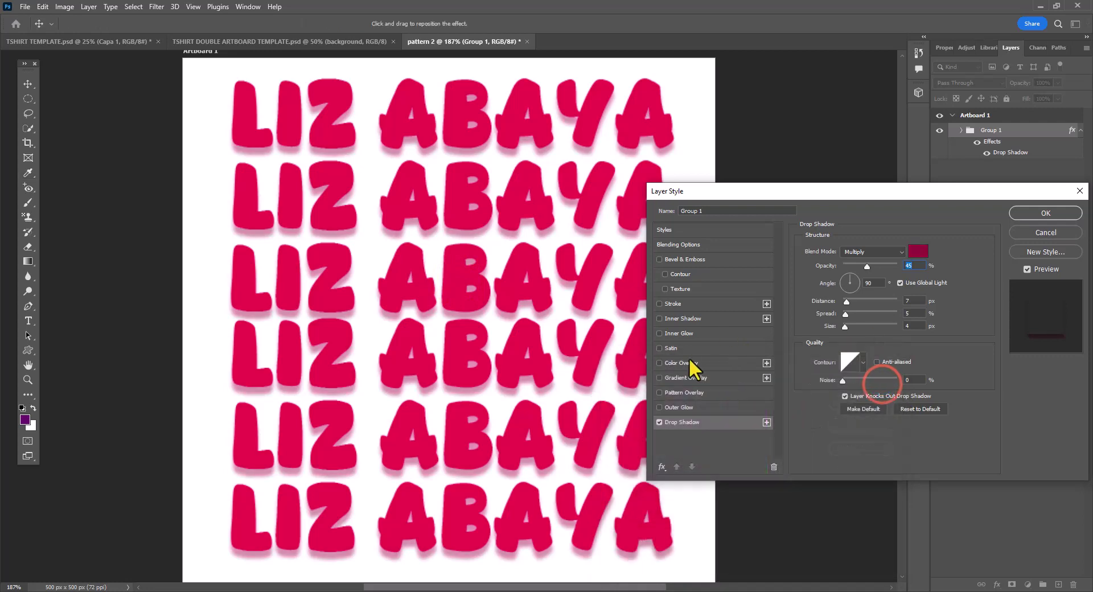
left_click(684, 378)
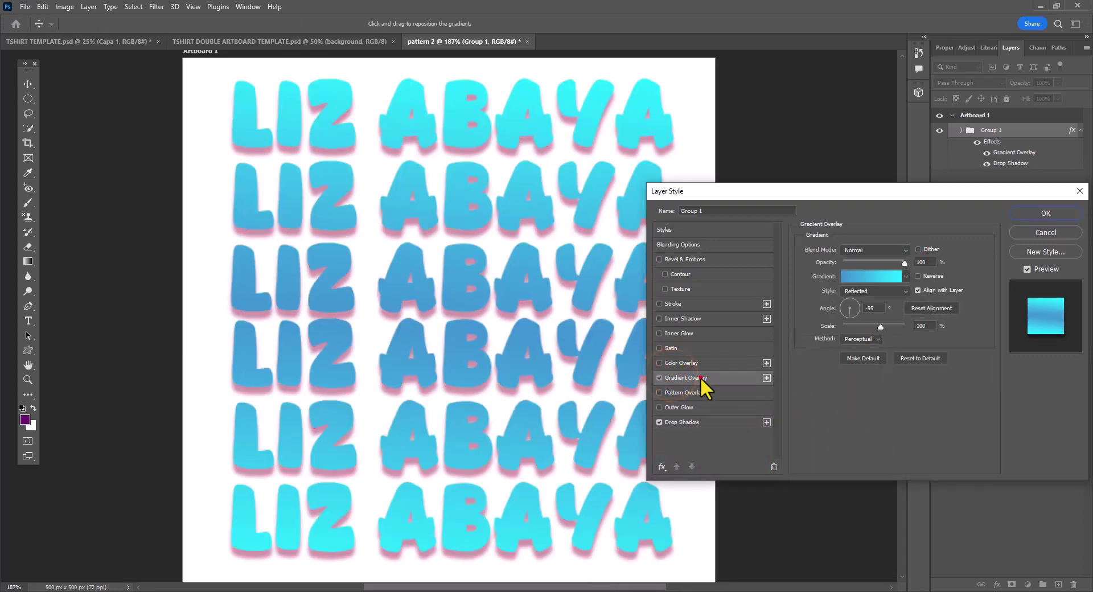
left_click(906, 276)
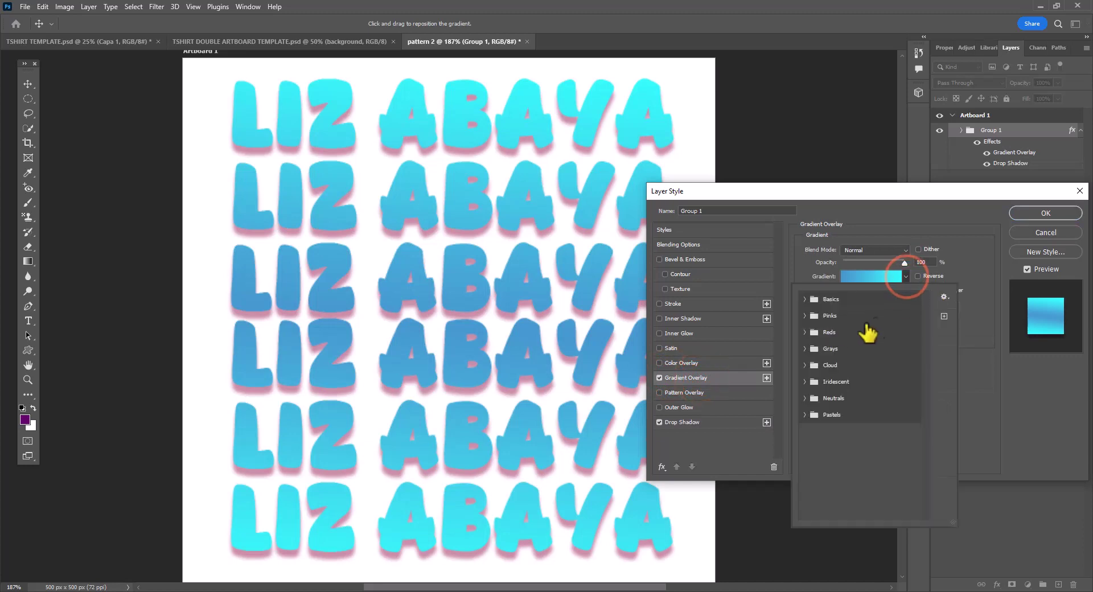
left_click(804, 316)
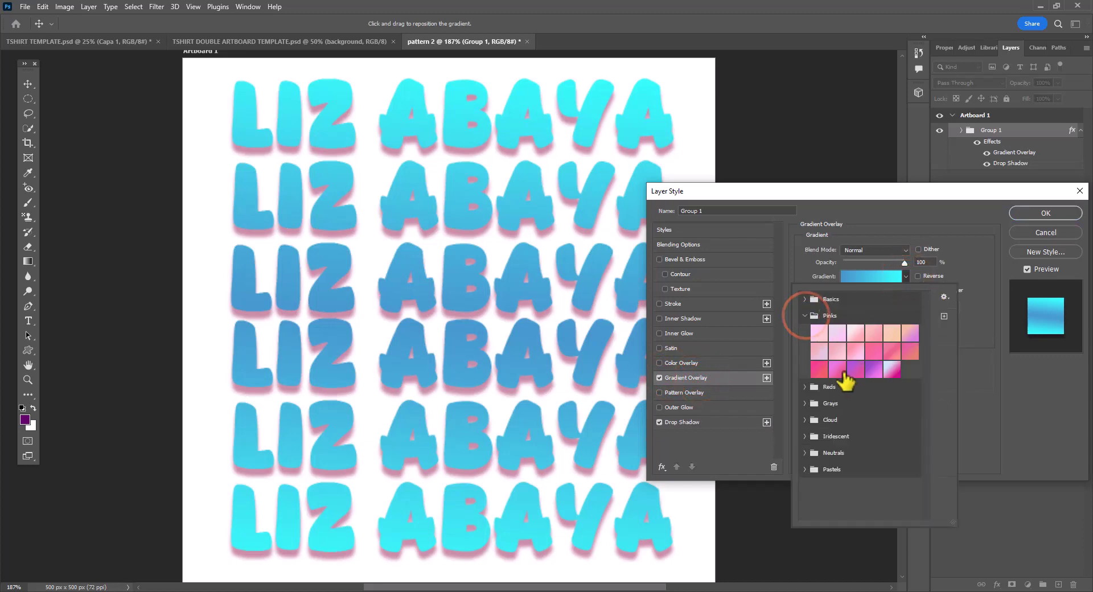
left_click(837, 369)
left_click(819, 370)
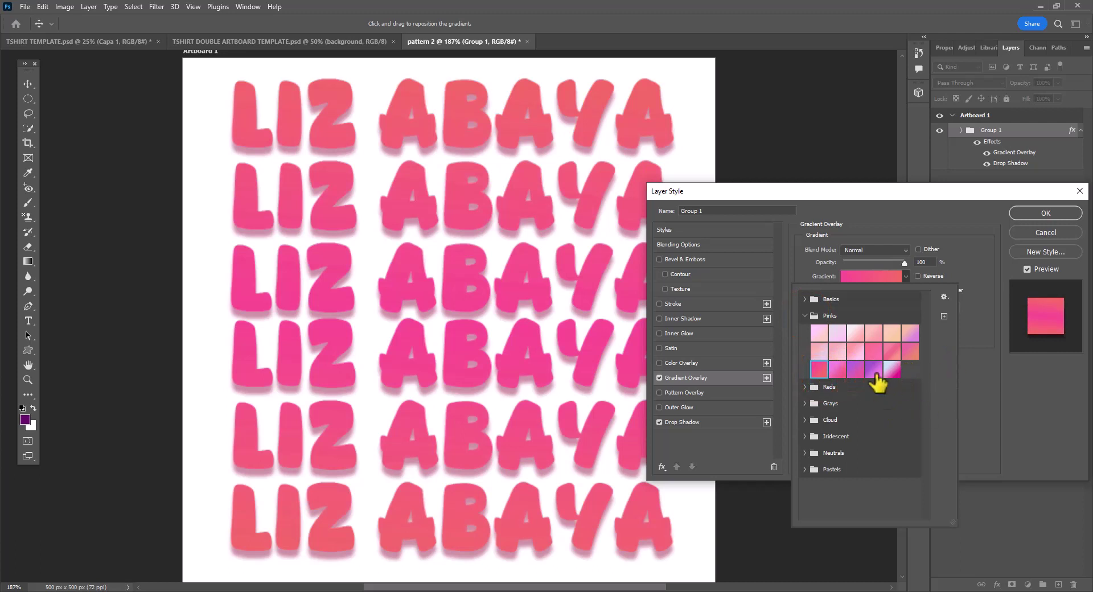
left_click(994, 402)
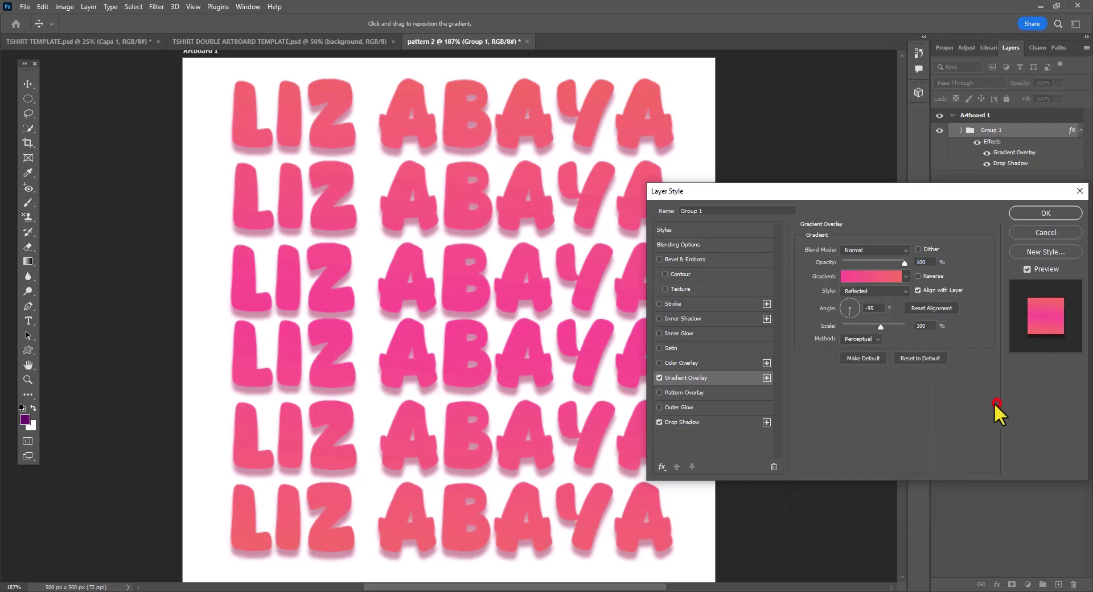
left_click(898, 293)
left_click(899, 301)
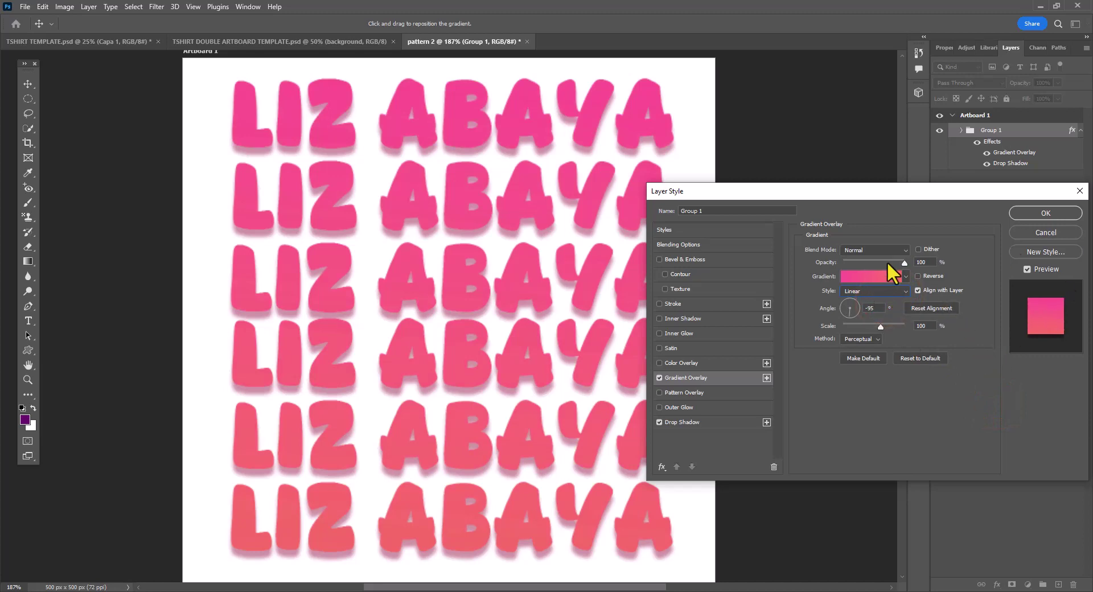
- Add a 1 px golden-yellow (#efbd45) stroke around the lettering
left_click(660, 303)
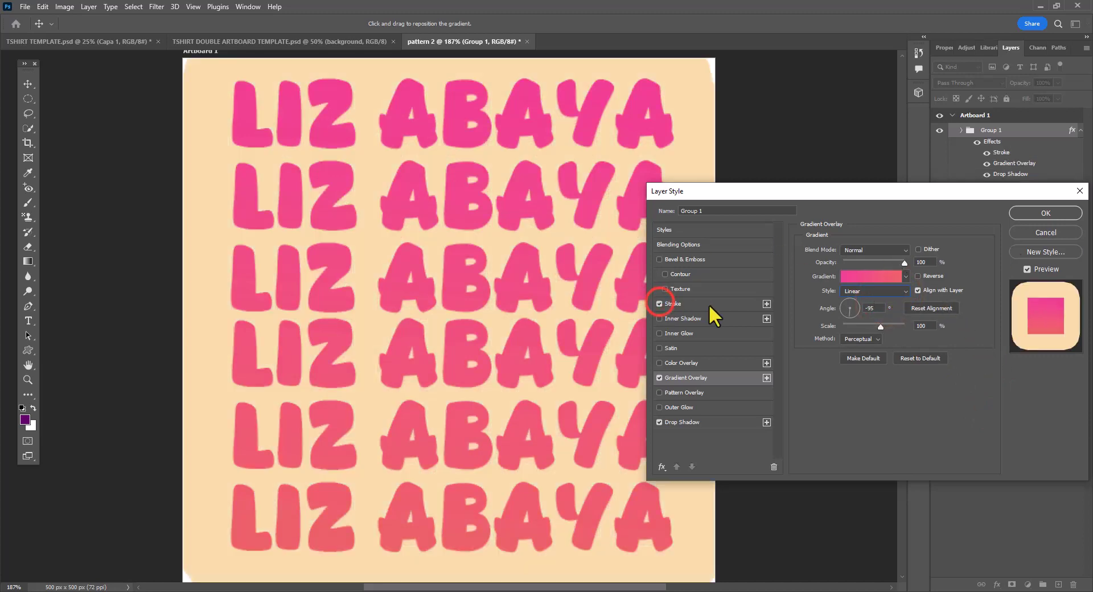
left_click(693, 305)
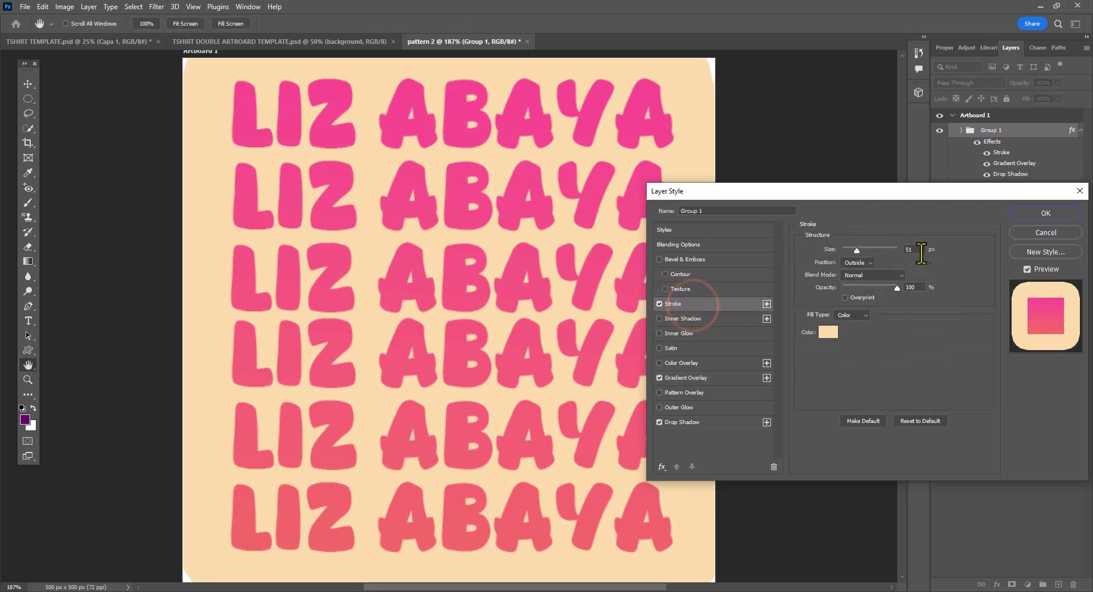
double_click(913, 250)
type("2")
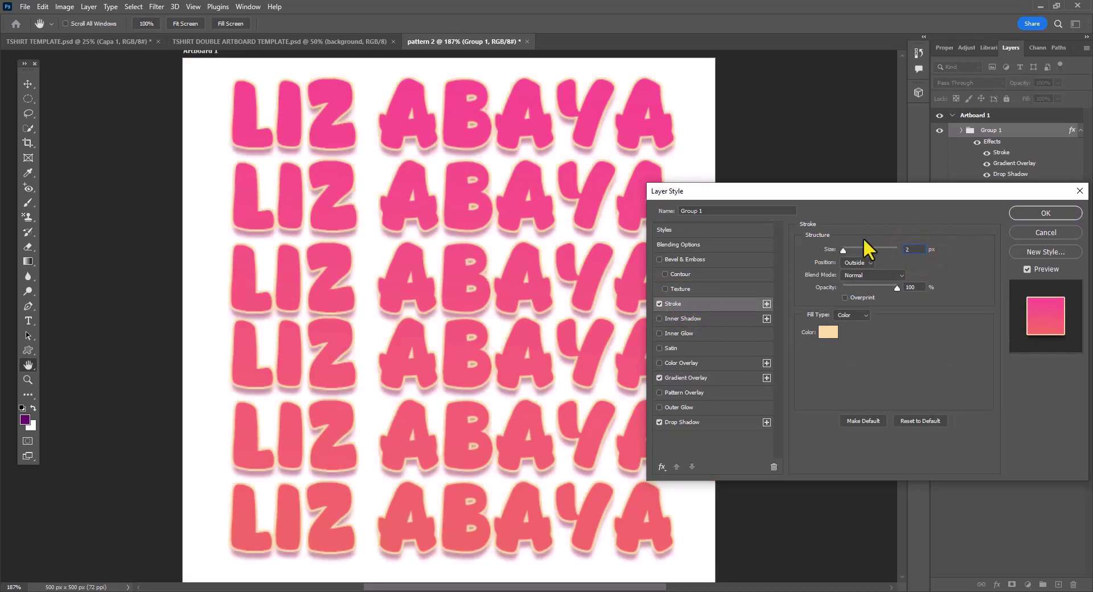
left_click(828, 332)
left_click_drag(706, 414, 710, 396)
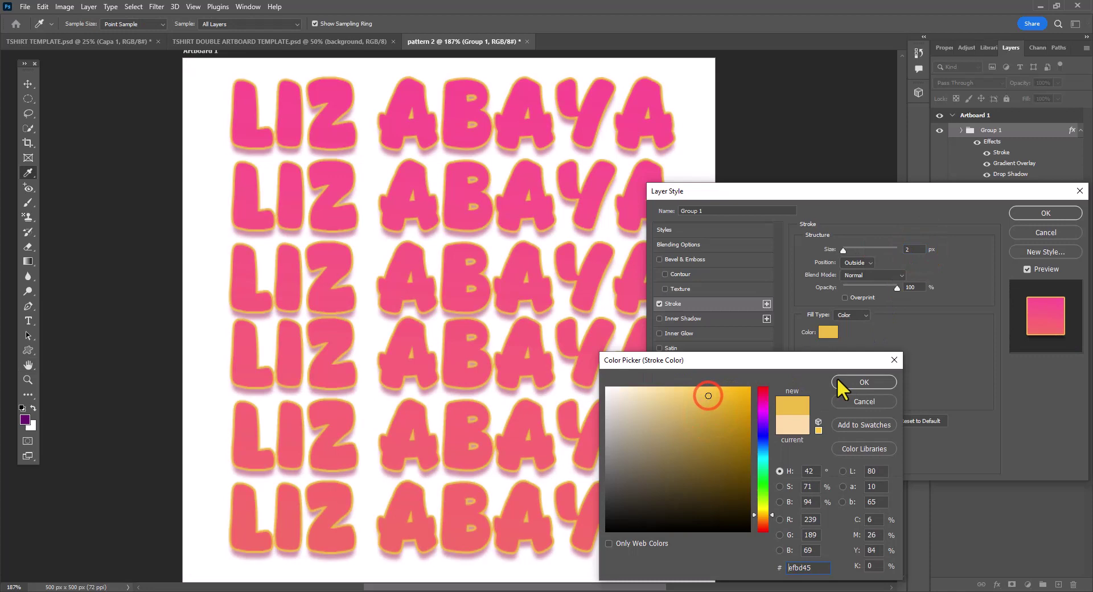
left_click(859, 381)
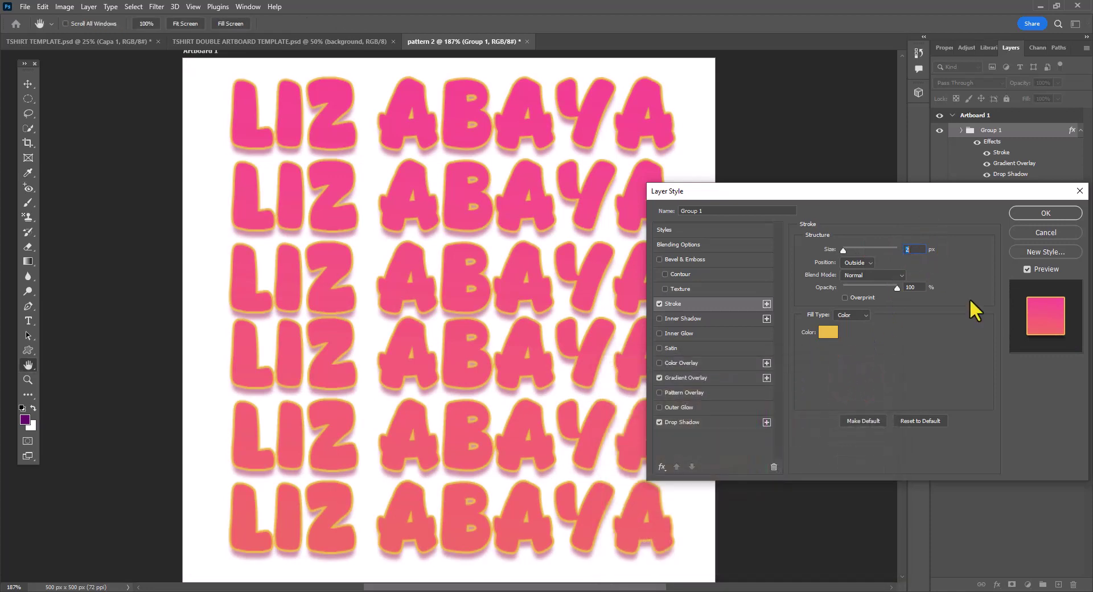
type("1")
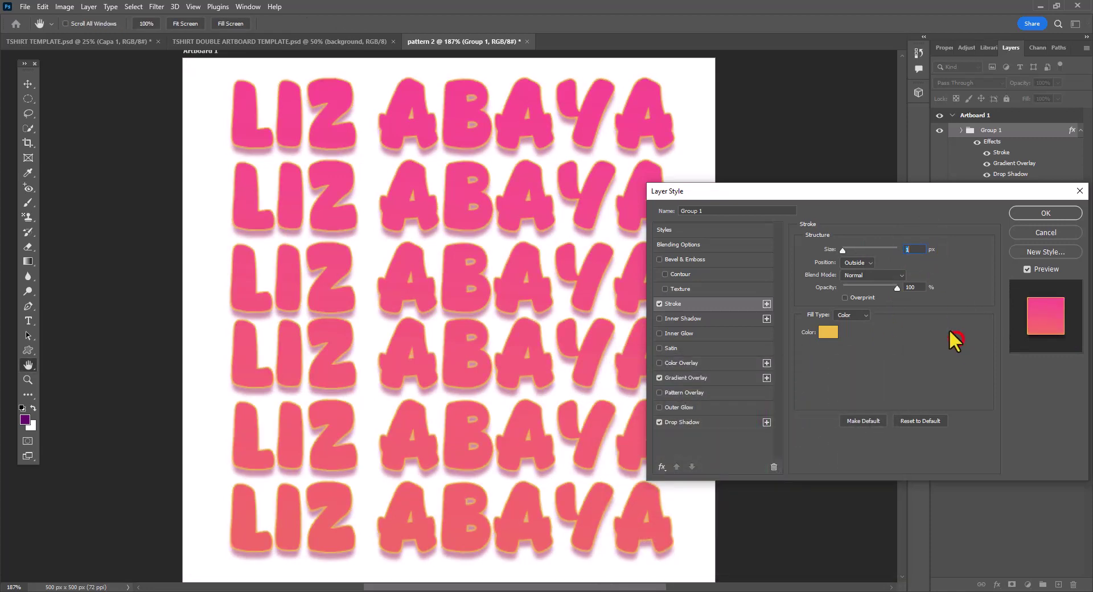
left_click(956, 339)
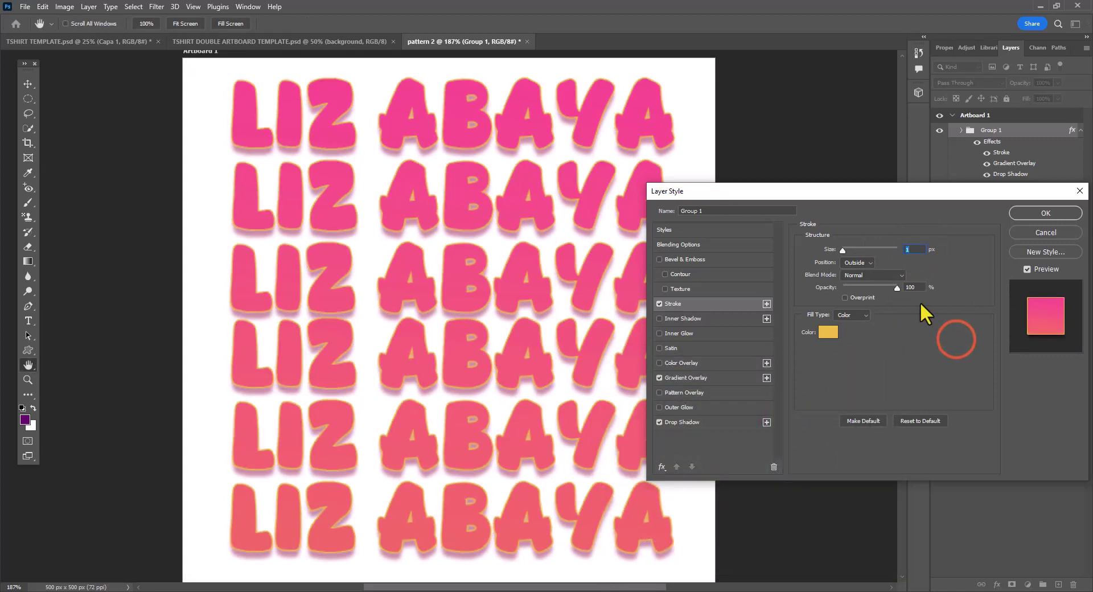
- Apply the layer styles, define the tile as pattern 'LIZ PATTERN', and close pattern 2
left_click(1065, 216)
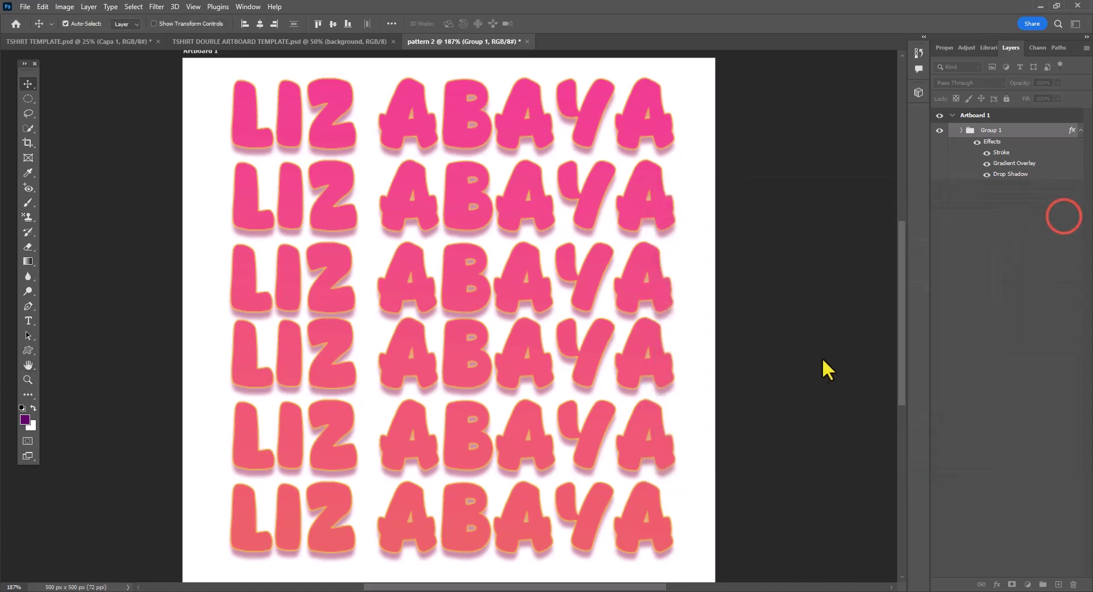
left_click(40, 8)
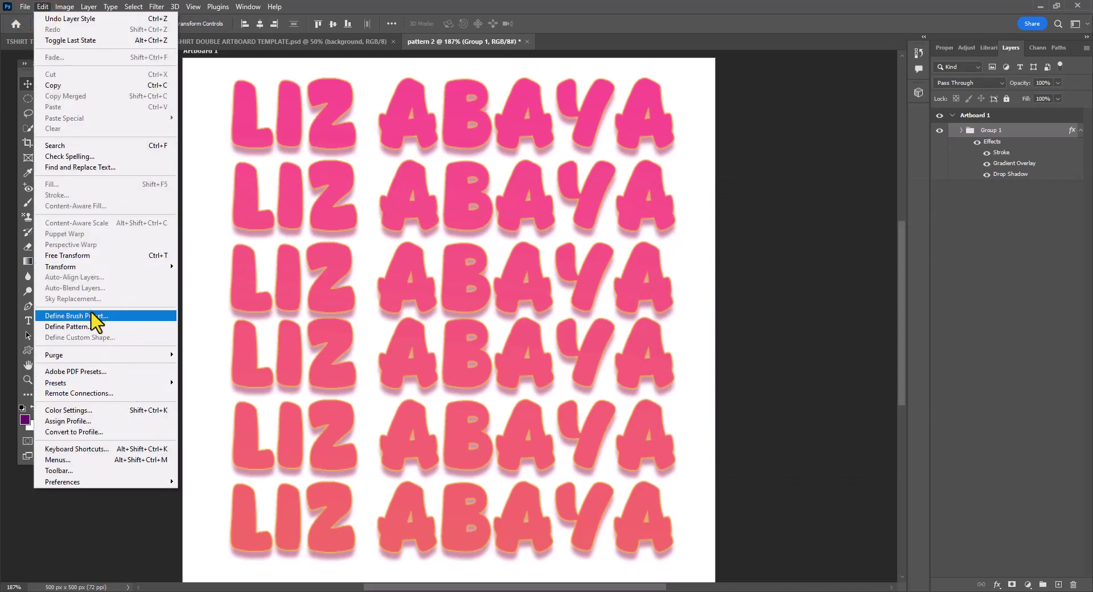
left_click(82, 328)
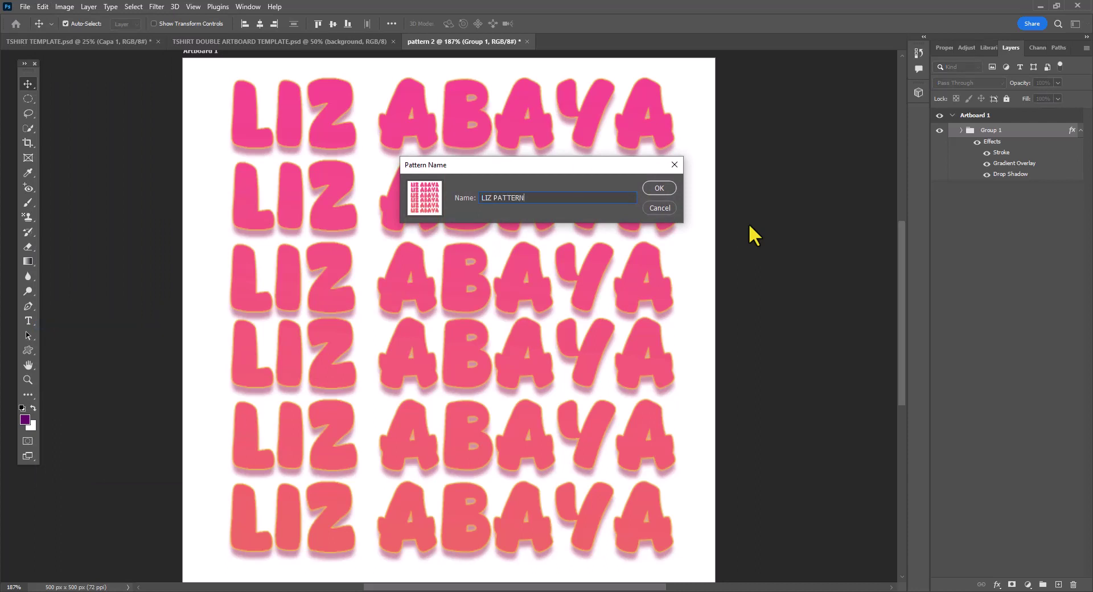
left_click(660, 189)
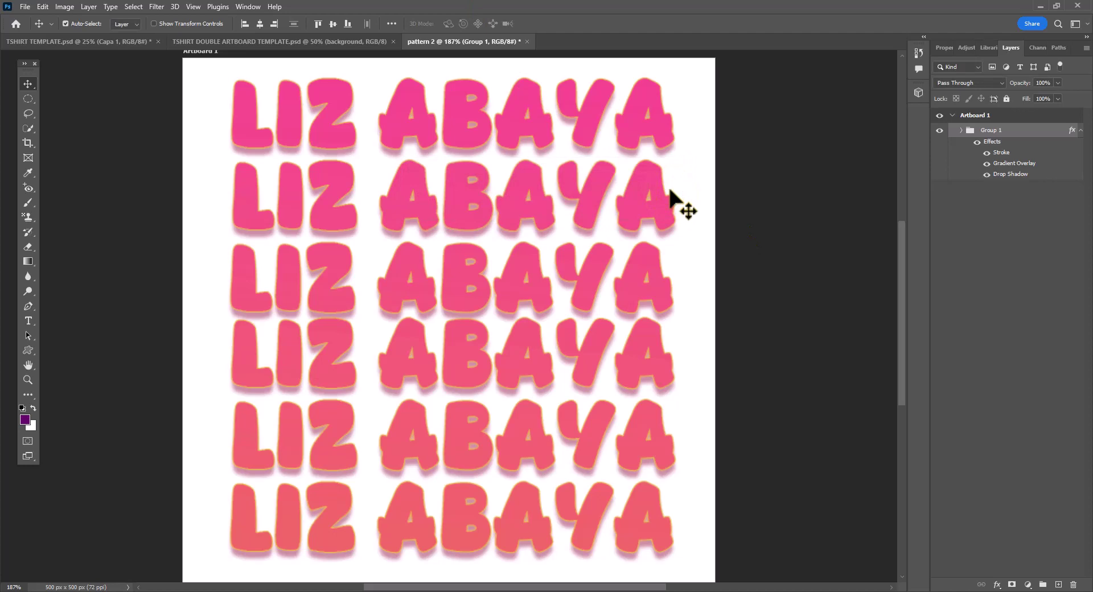
left_click(527, 41)
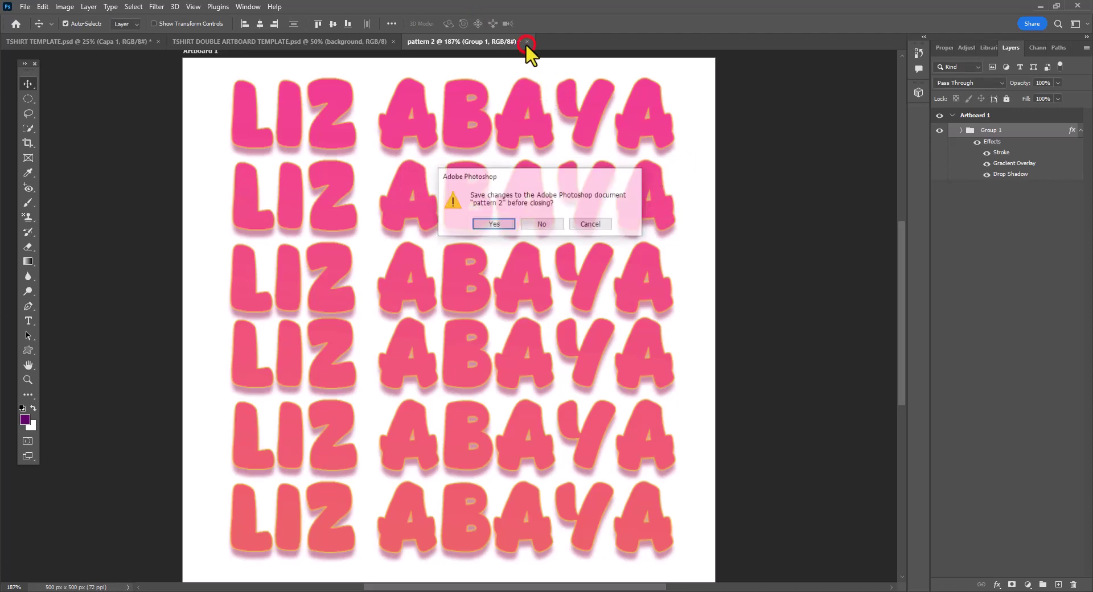
- Discard pattern 2's changes and give the Cap layer a LIZ PATTERN overlay at 500% scale
left_click(544, 222)
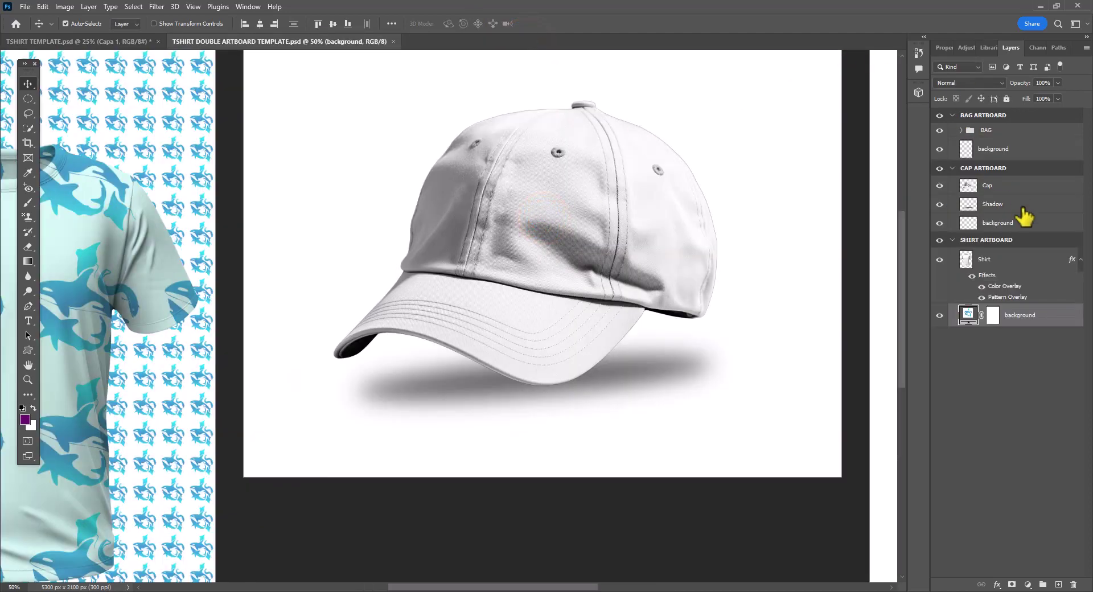
left_click(1025, 192)
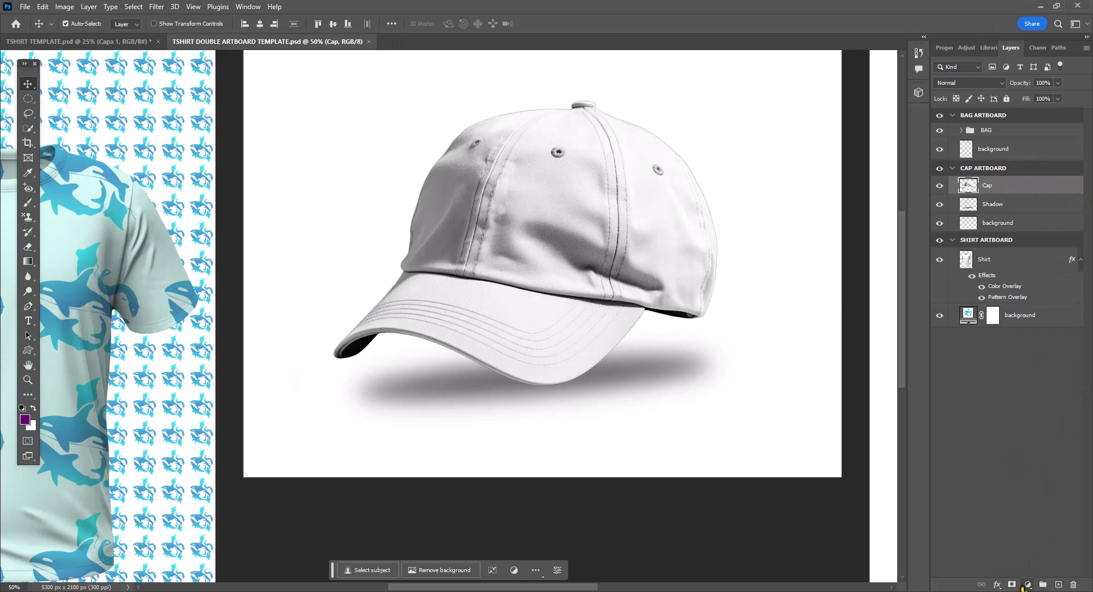
left_click(999, 585)
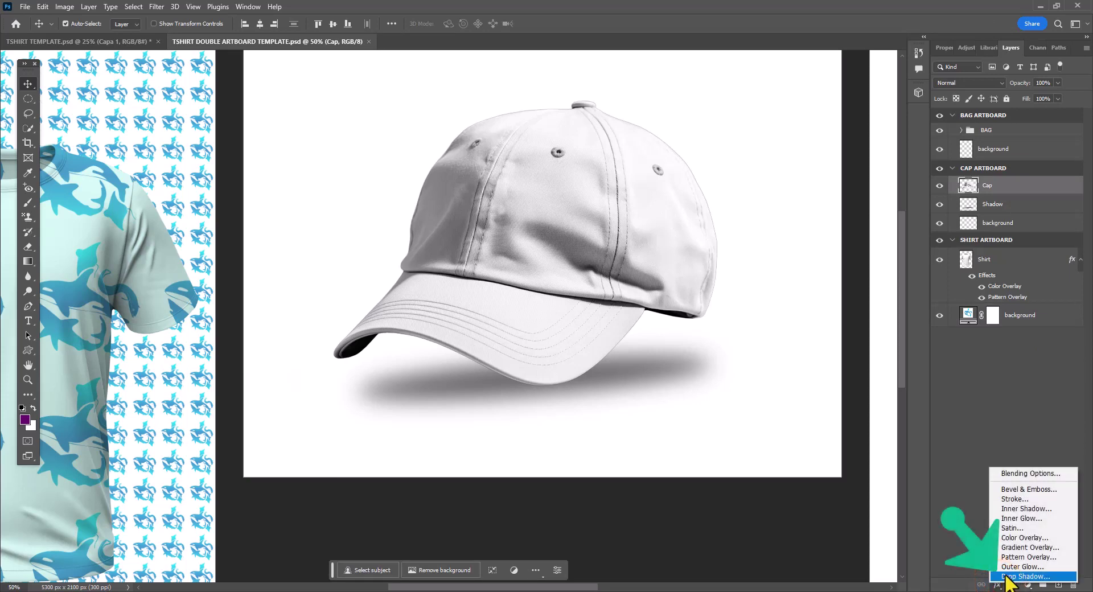
left_click(1036, 556)
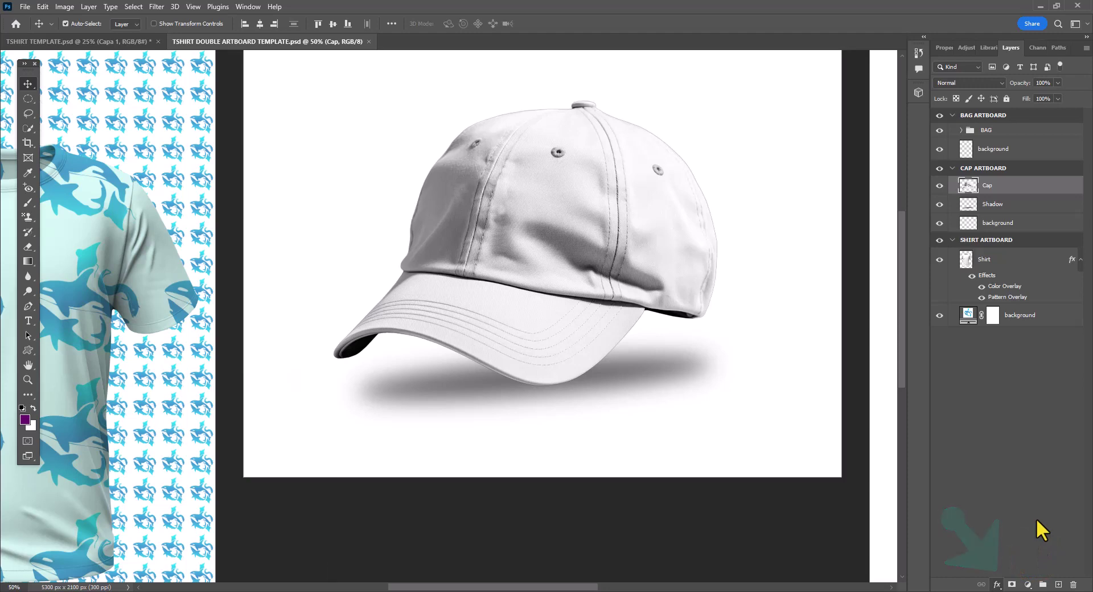
left_click(878, 297)
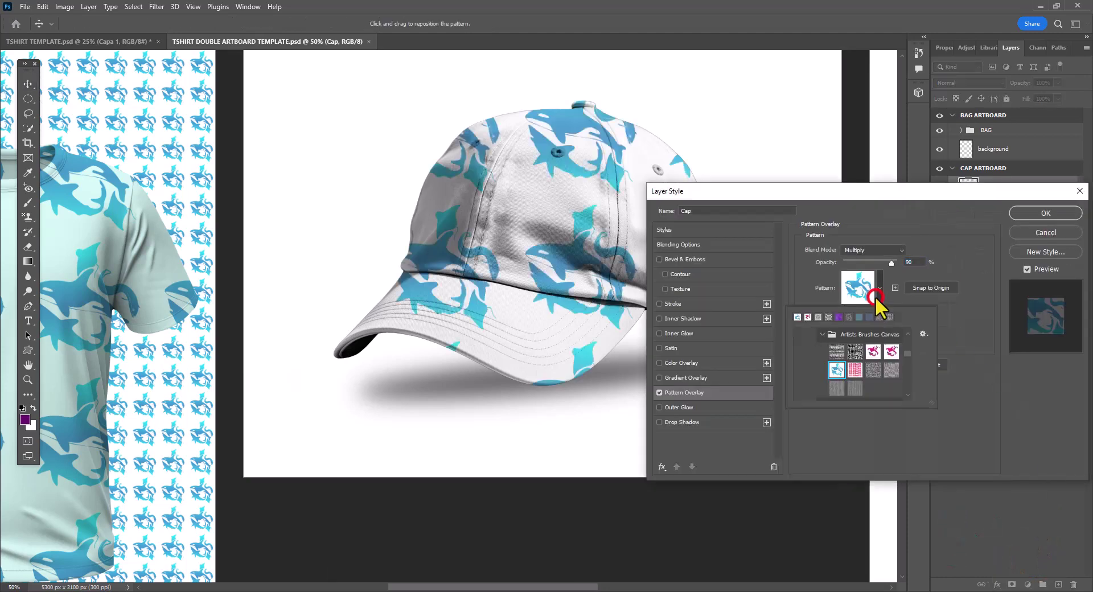
left_click(856, 371)
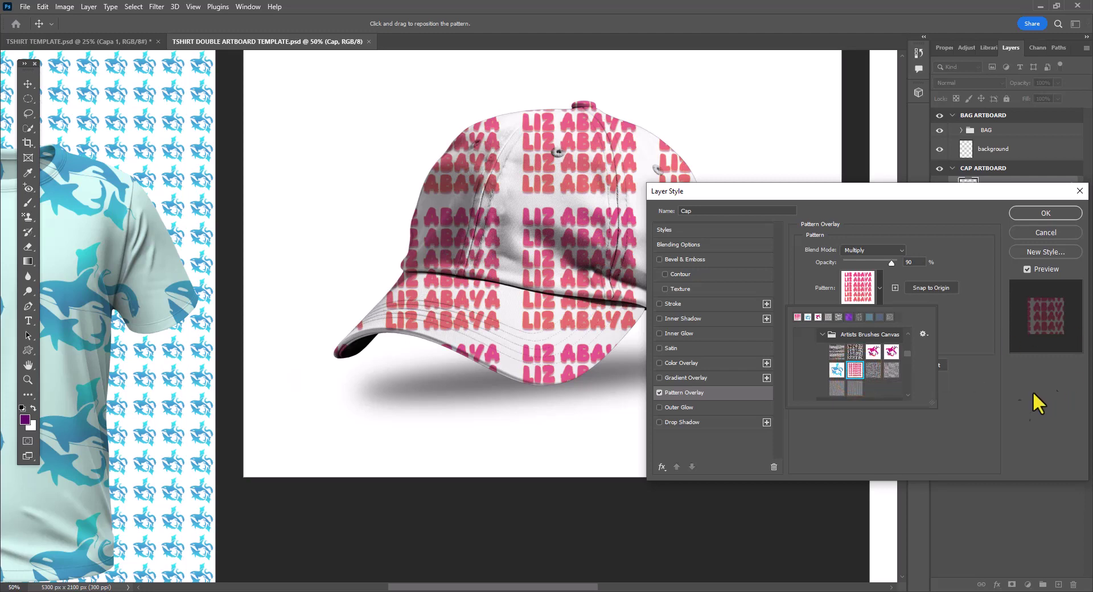
left_click(979, 405)
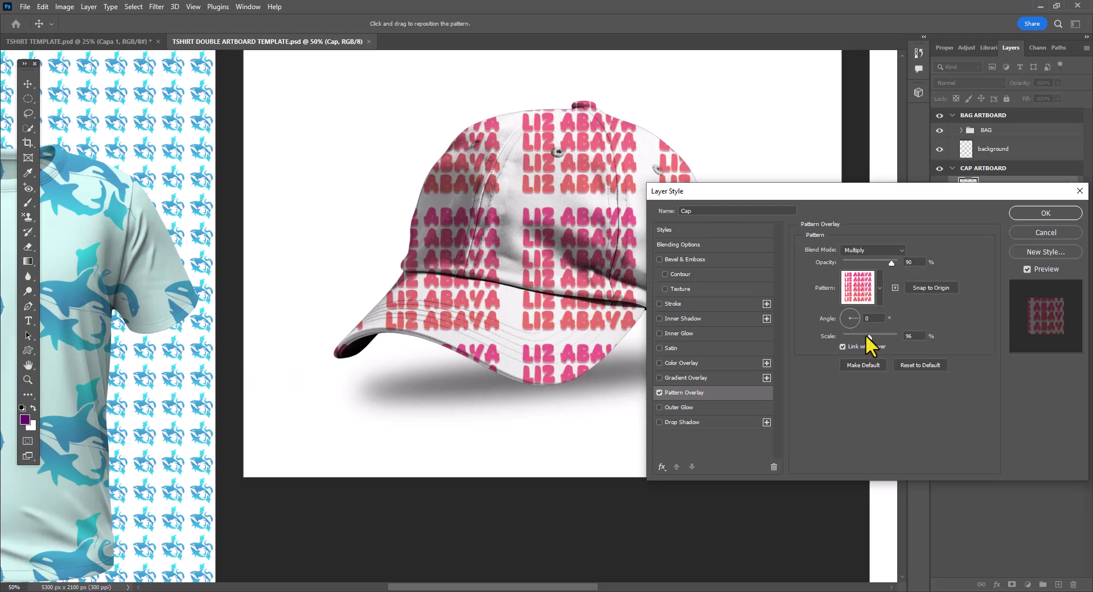
left_click_drag(865, 334, 883, 338)
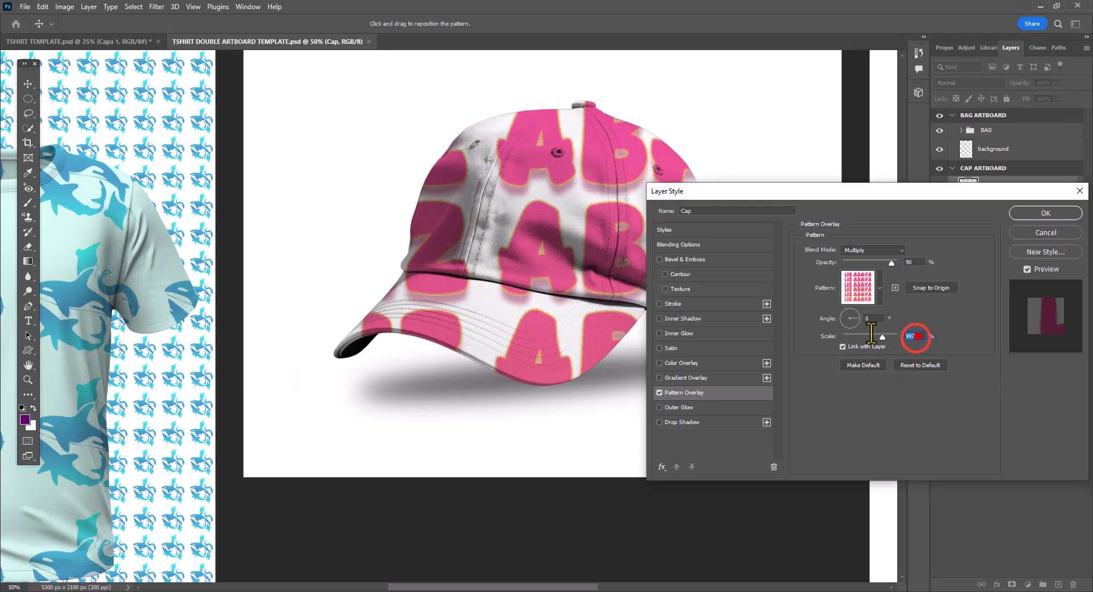
type("500")
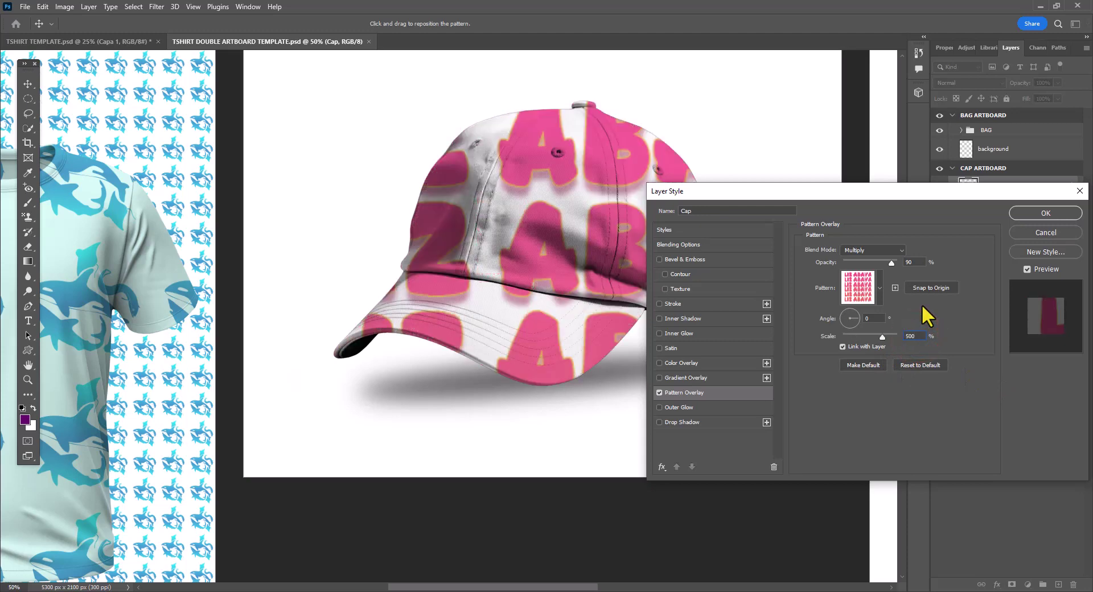
- Reposition the lettering pattern across the cap
left_click_drag(884, 192, 962, 156)
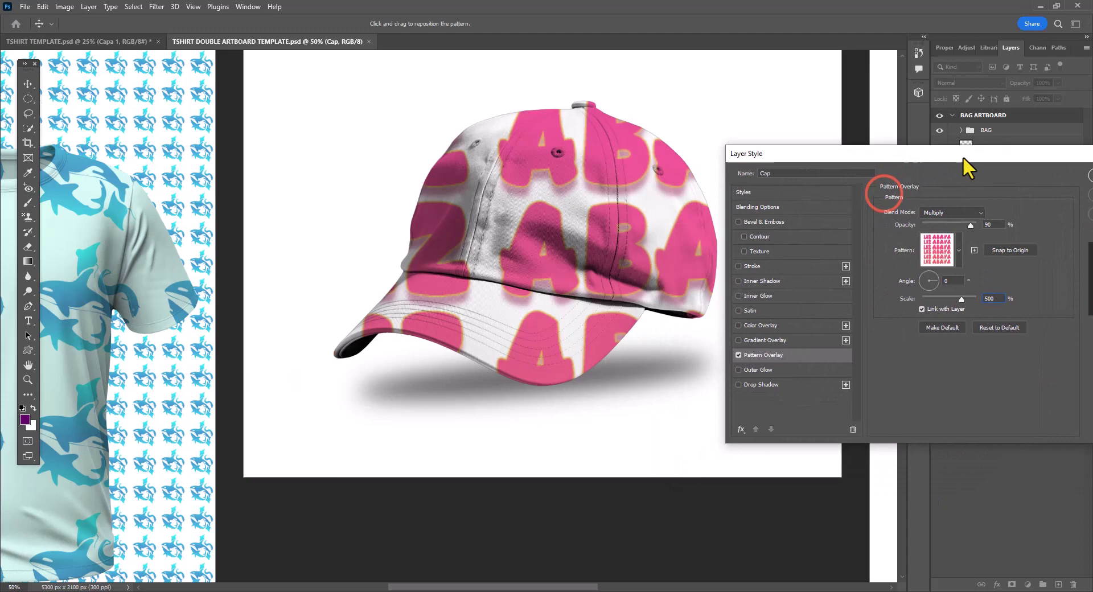
left_click_drag(446, 261, 592, 267)
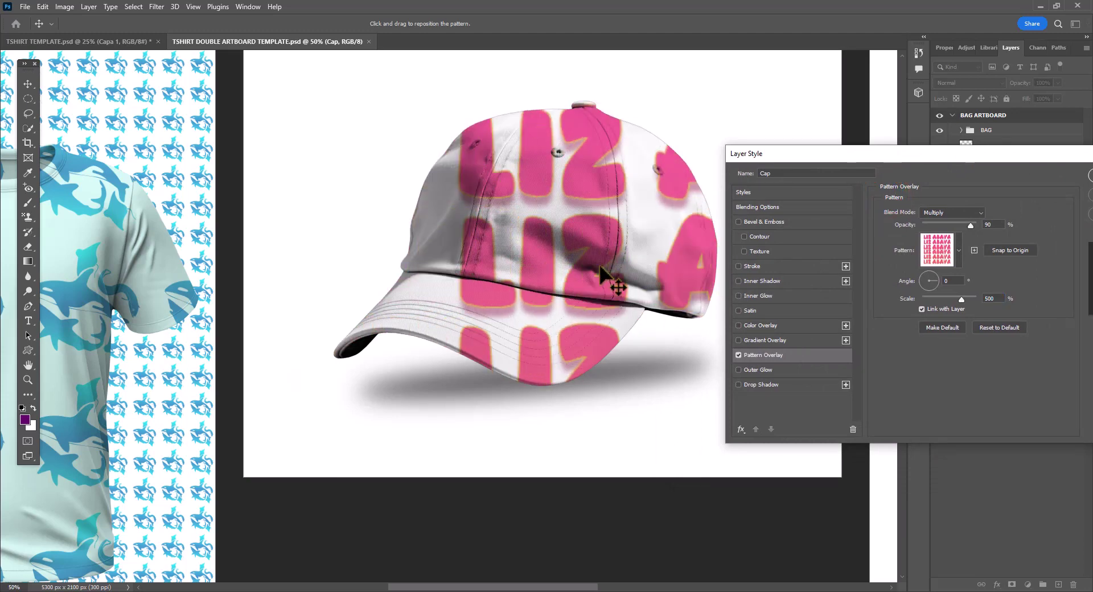
left_click_drag(507, 268, 403, 237)
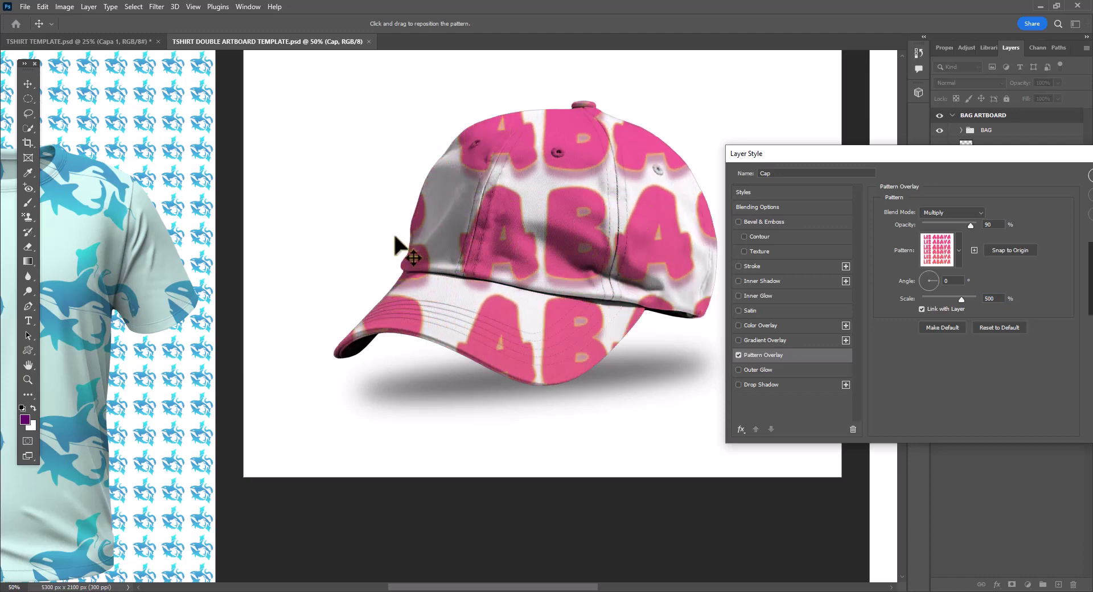
left_click_drag(396, 238, 705, 290)
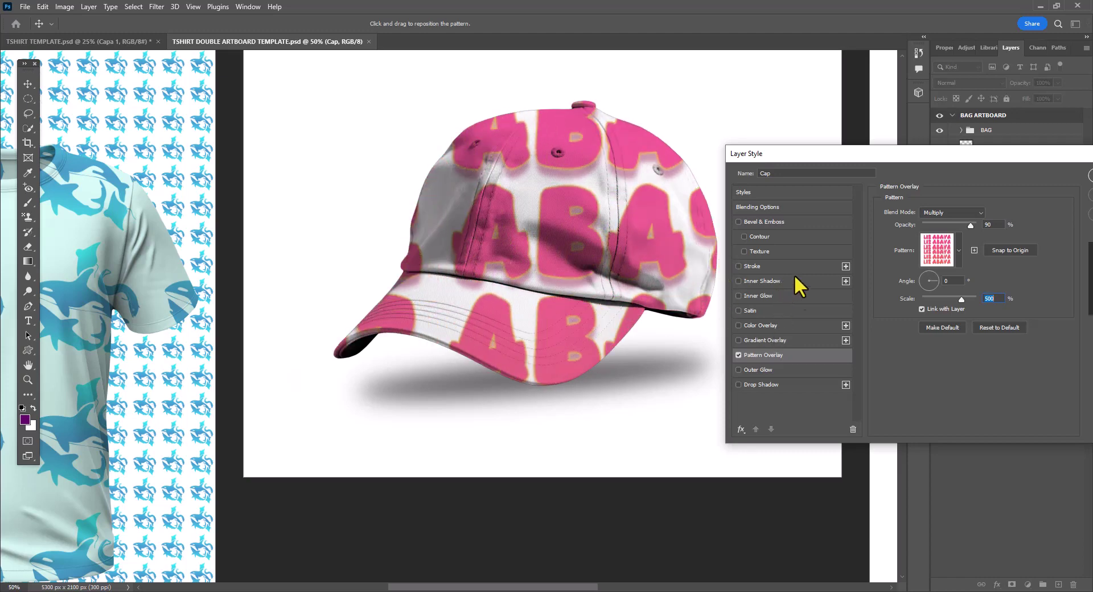
- Add a pale yellow (#f9f0a0) Color Overlay to the cap and apply the styles
left_click(772, 325)
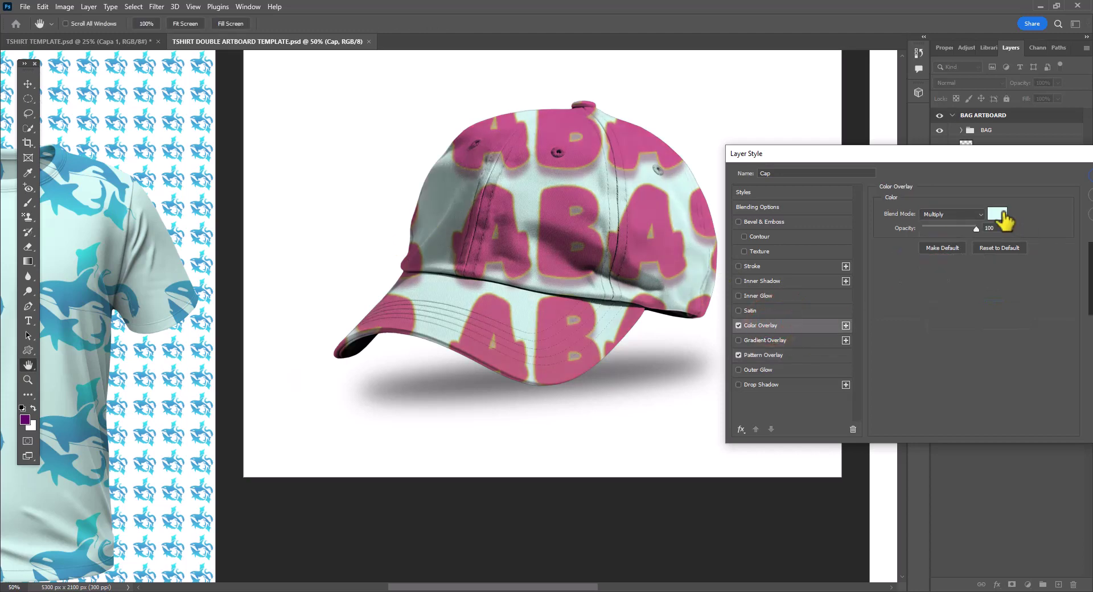
left_click(1001, 213)
left_click(640, 389)
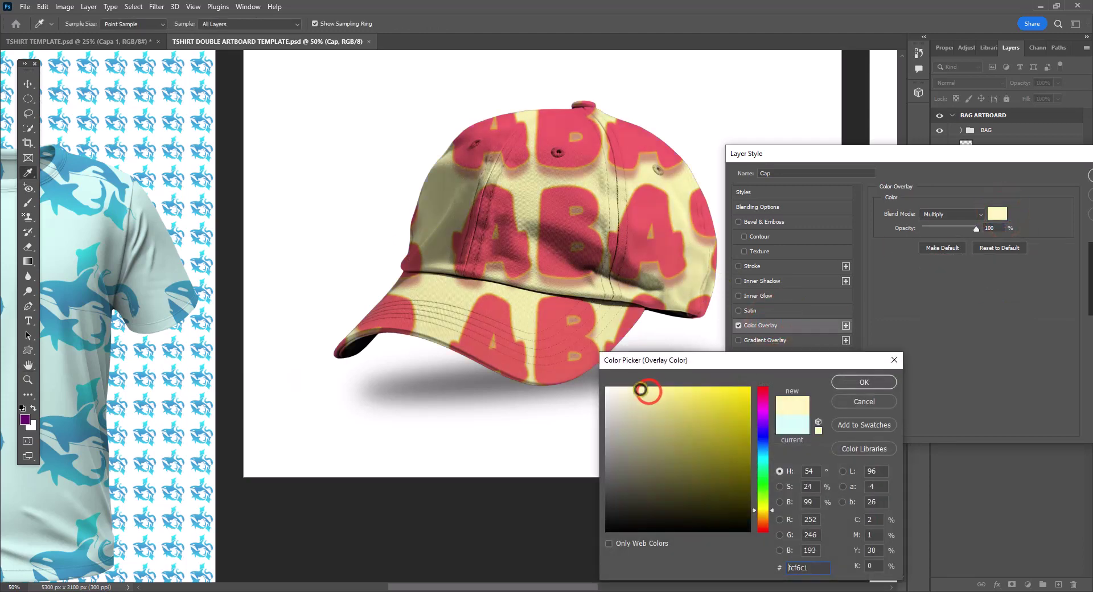
left_click(672, 392)
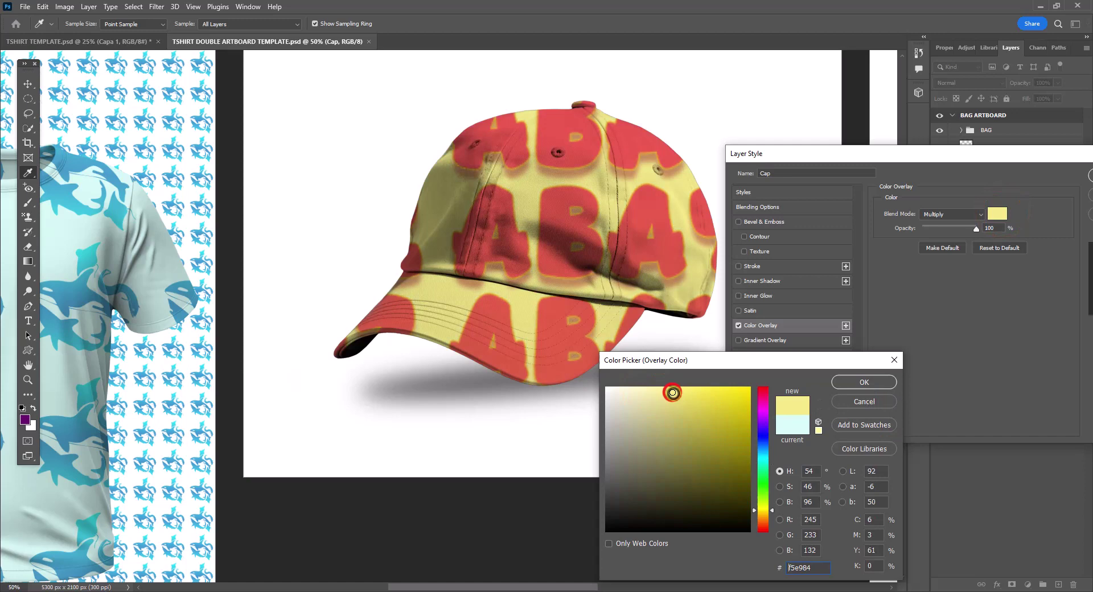
left_click(666, 391)
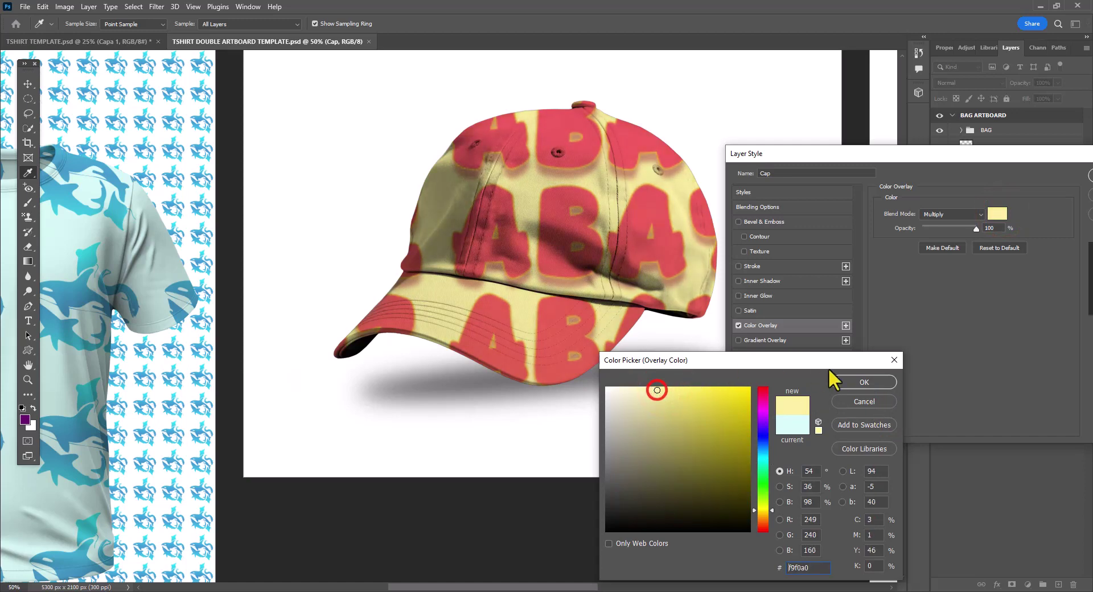
left_click(883, 383)
key("Return")
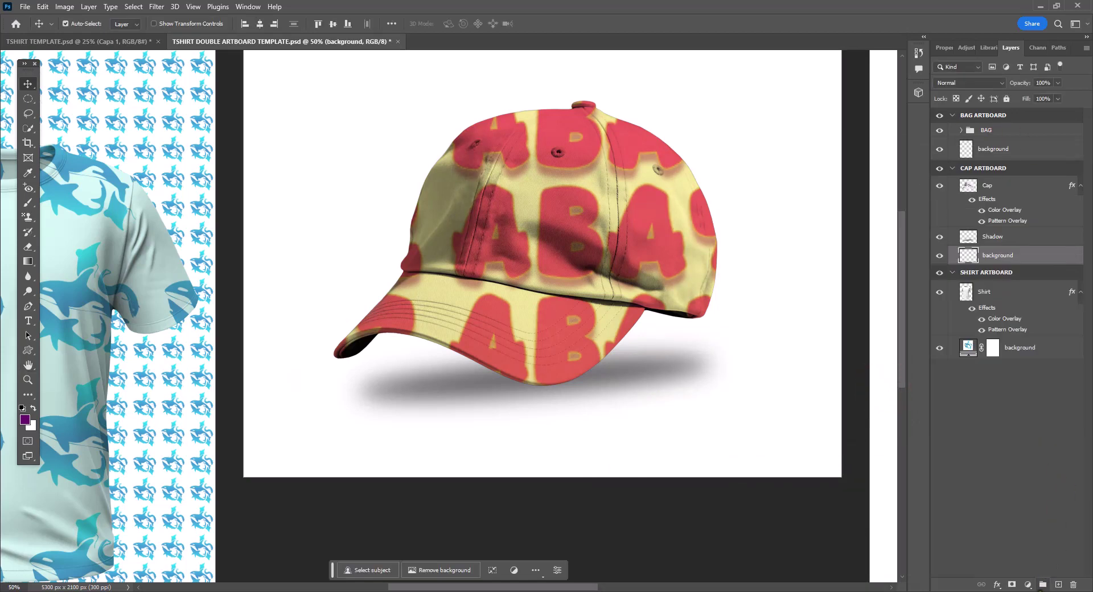
- Add a pale yellow #dfd895 Solid Color fill layer as the cap artboard's background
left_click(1028, 585)
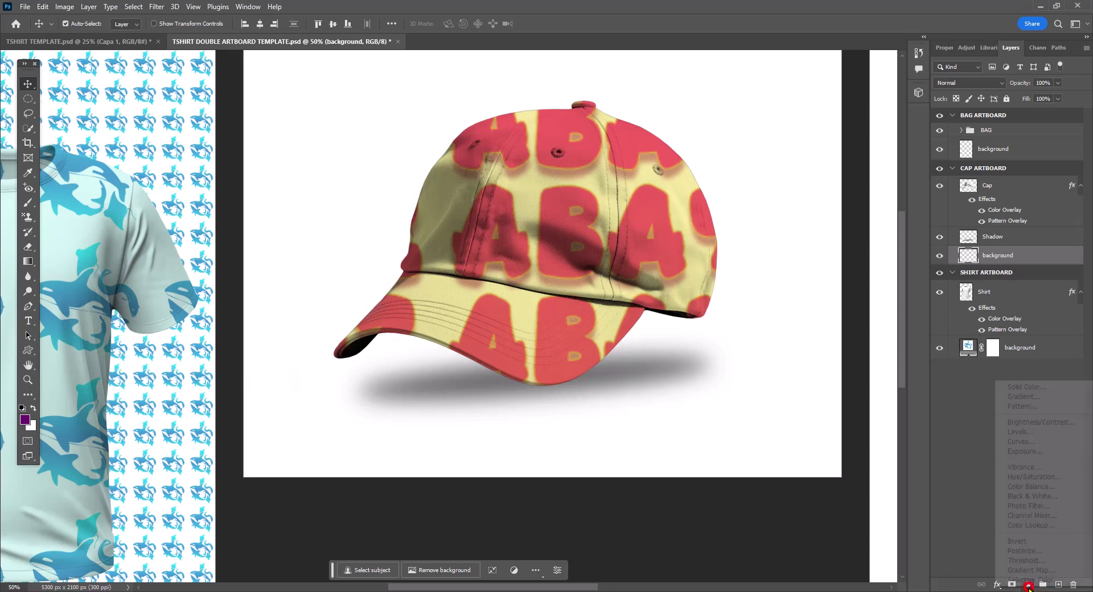
left_click(1050, 387)
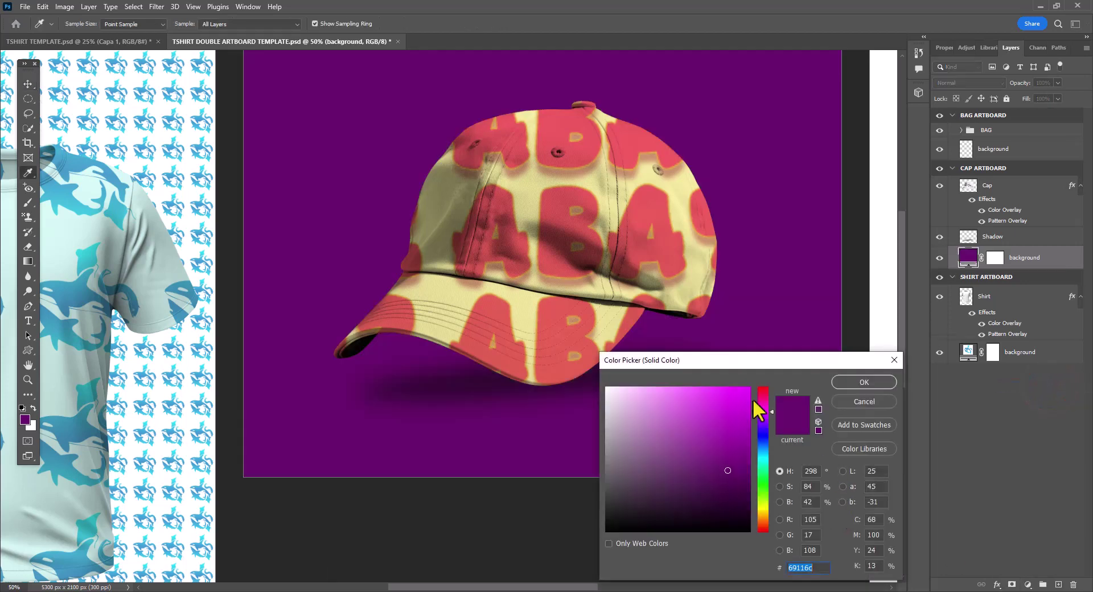
left_click(698, 270)
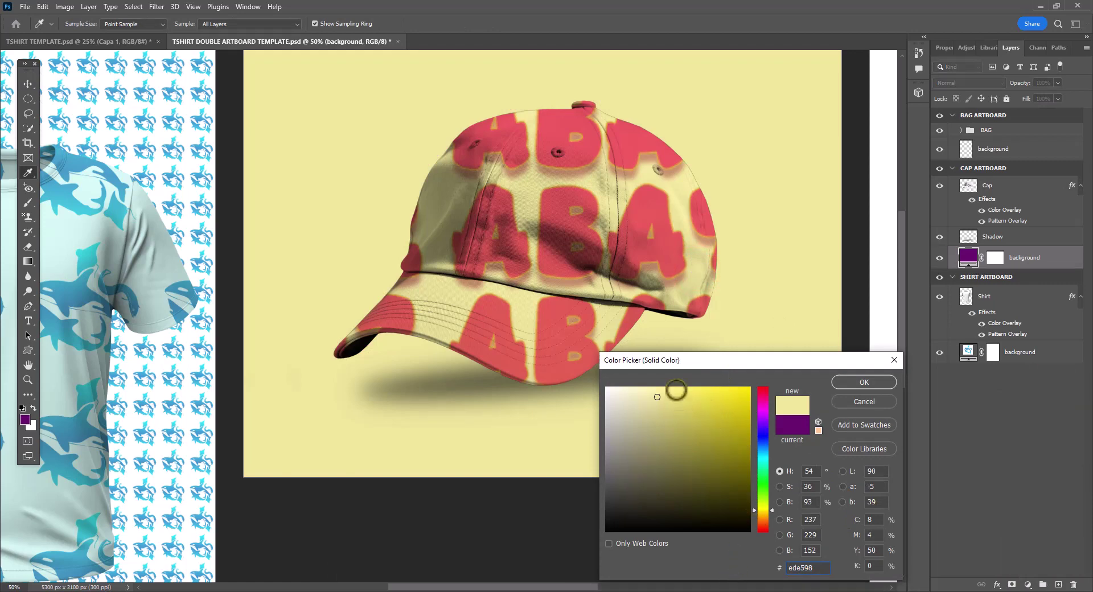
left_click(662, 445)
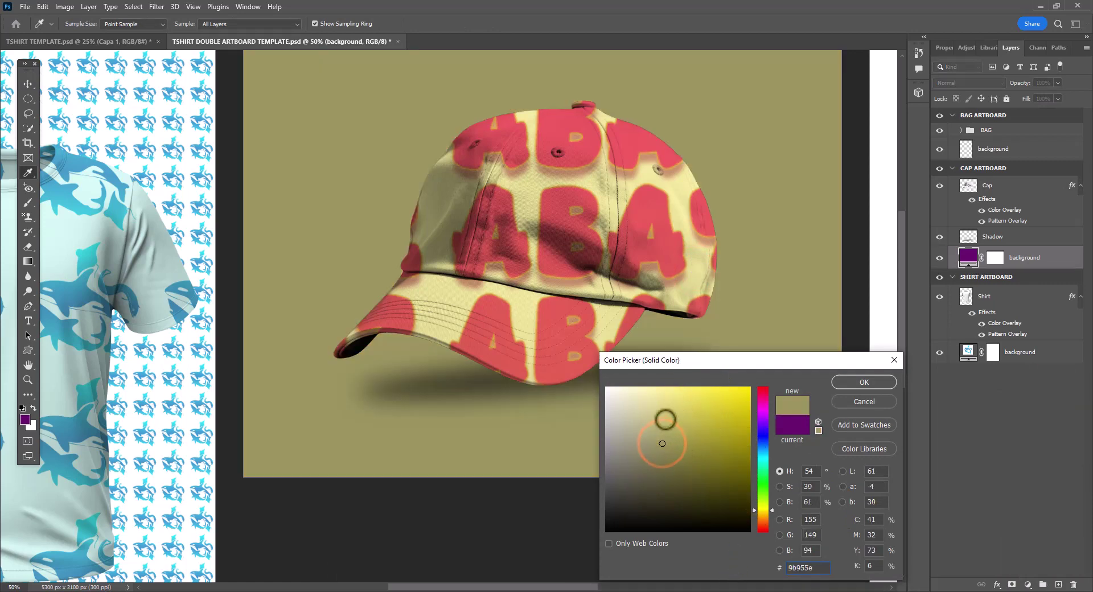
left_click(684, 450)
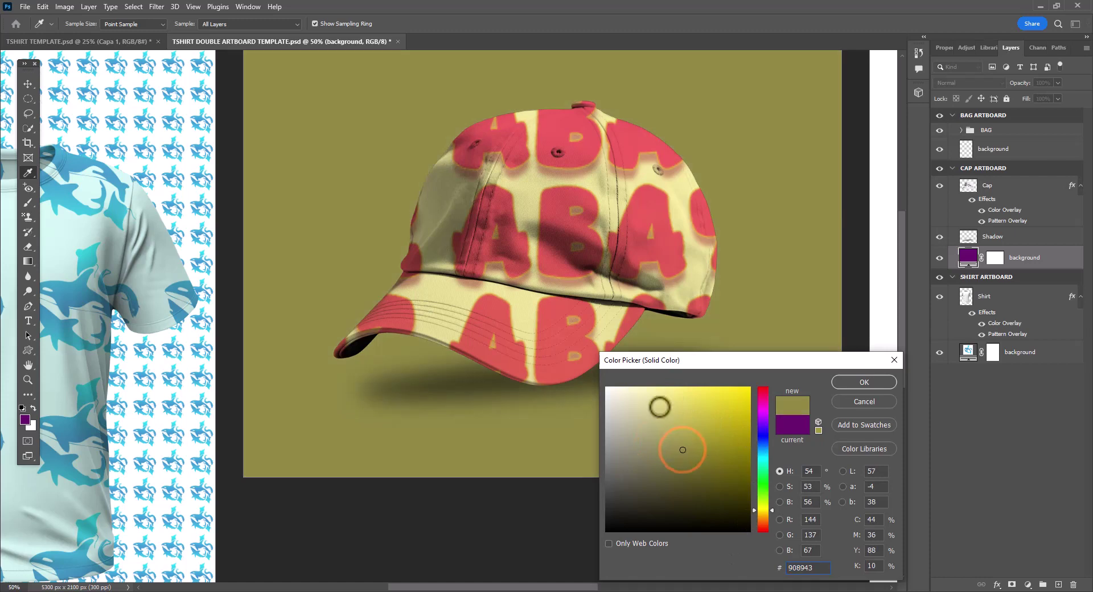
left_click(654, 405)
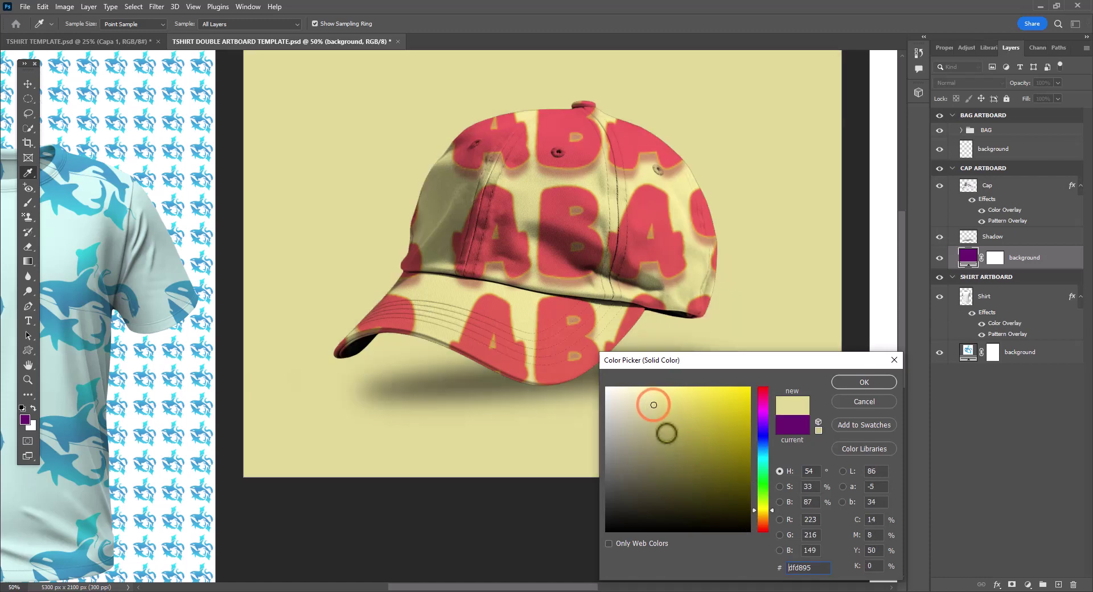
left_click(865, 382)
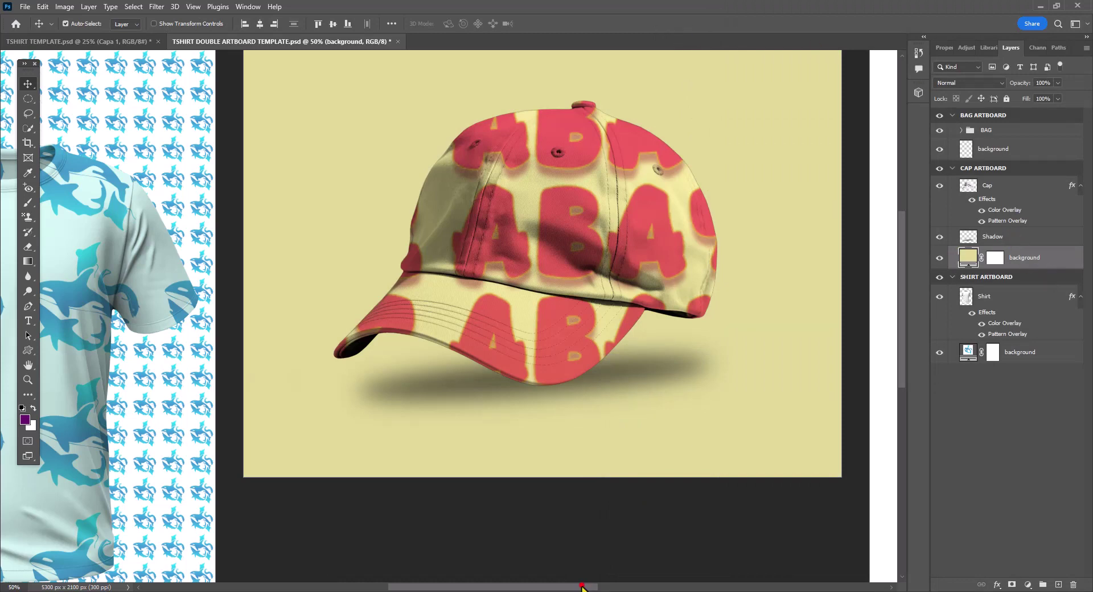
left_click_drag(582, 586, 700, 589)
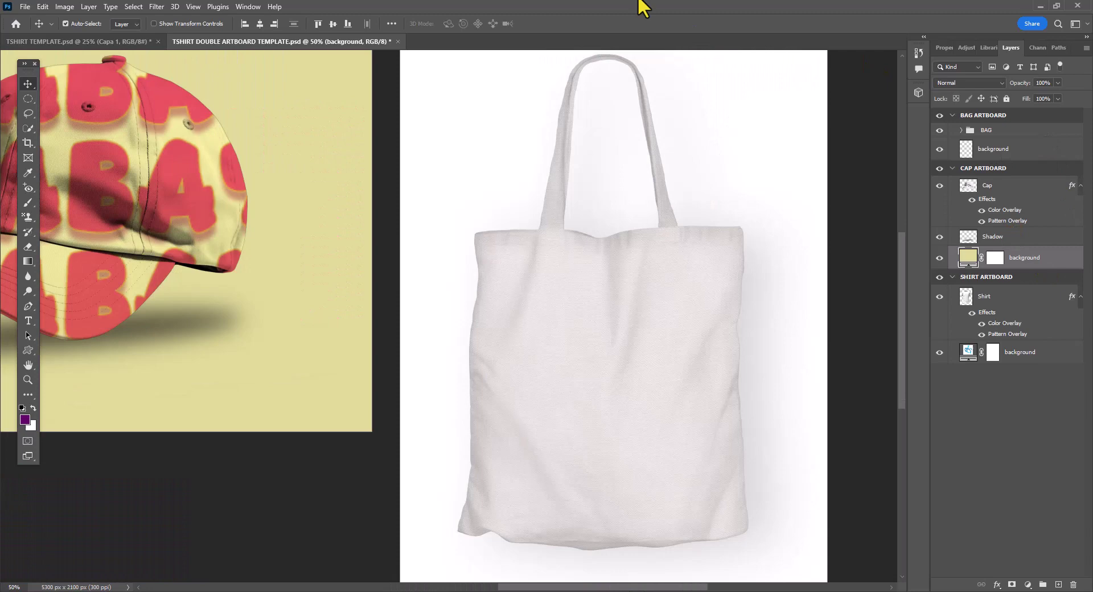
- Create a new 500×500 px document named PATTERN 3
left_click(25, 7)
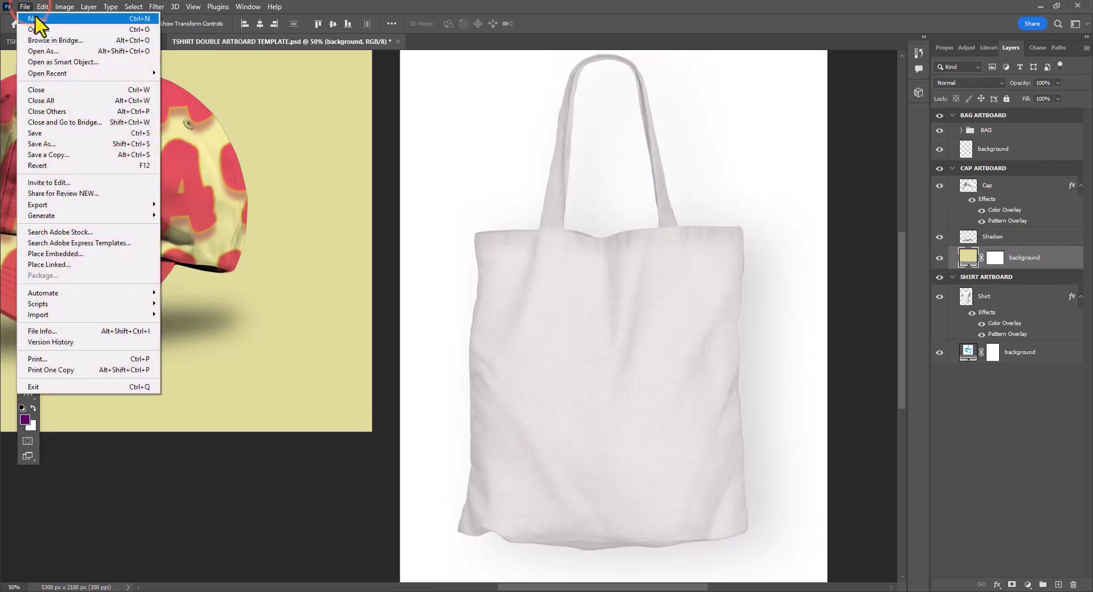
left_click(35, 17)
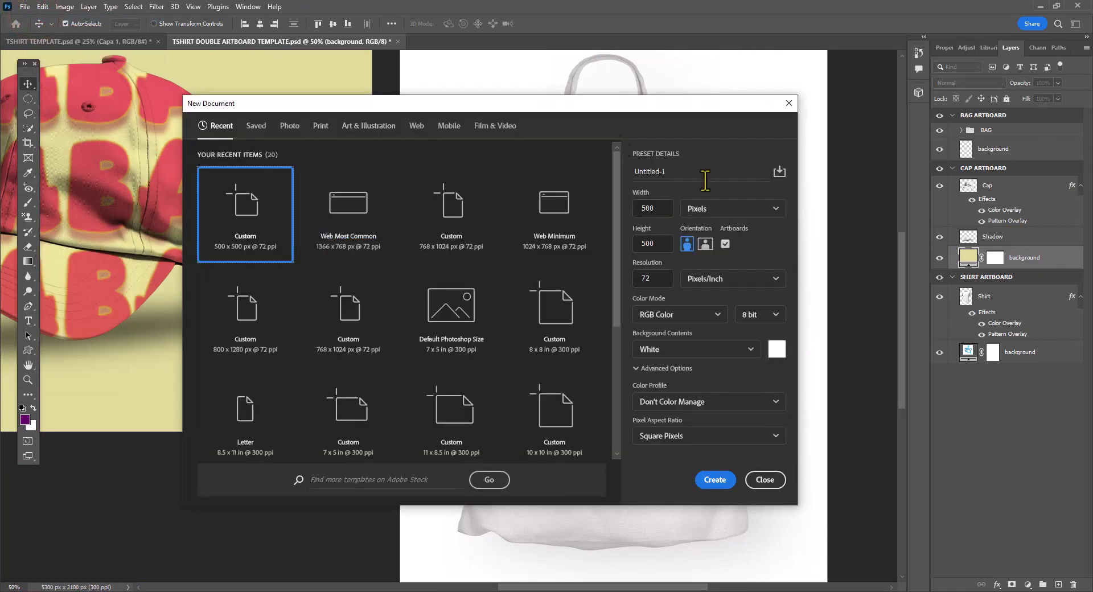
left_click(678, 172)
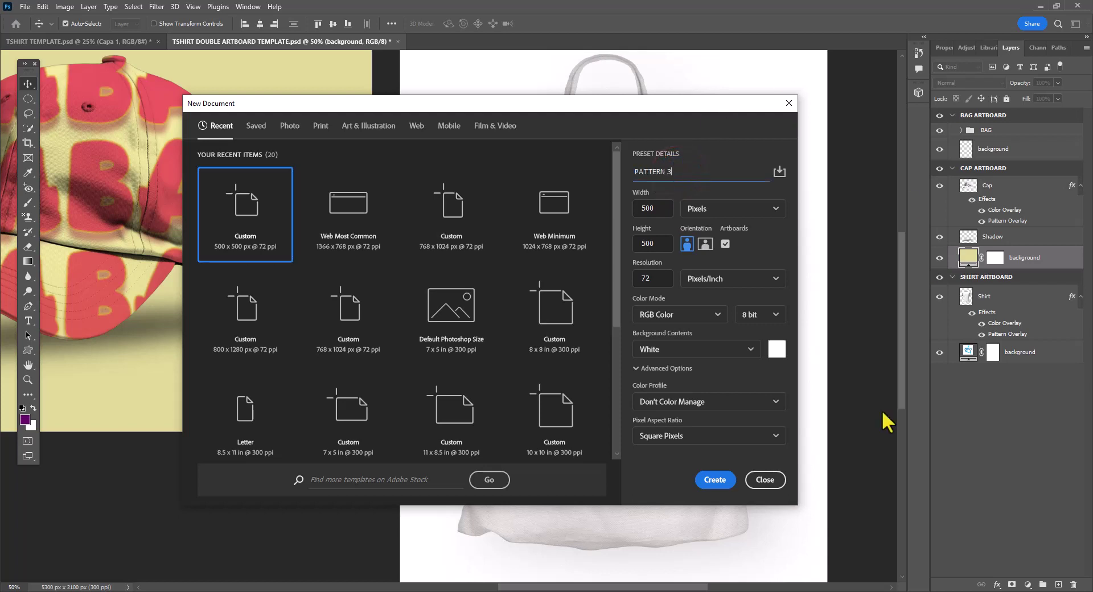
left_click(705, 480)
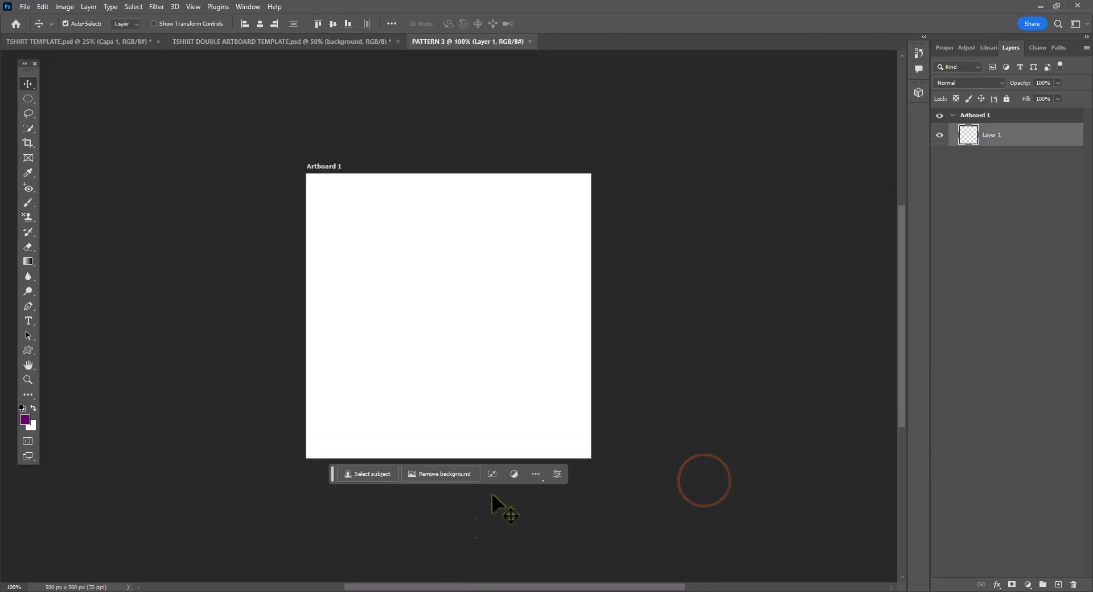
- Fit the new artboard to the screen and select the Line Tool
left_click(28, 380)
left_click(343, 23)
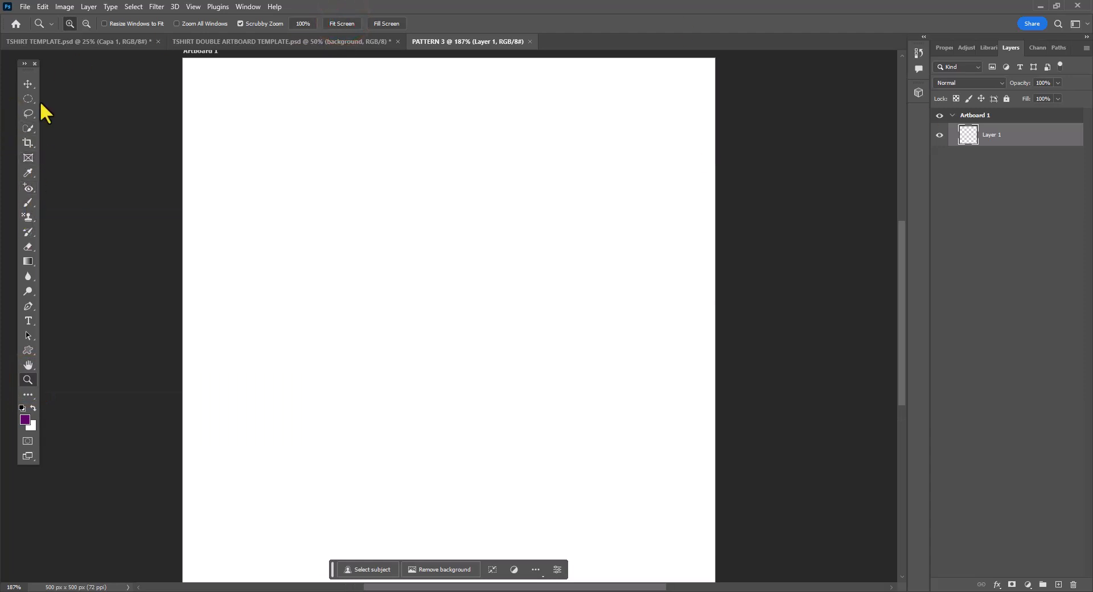
right_click(35, 347)
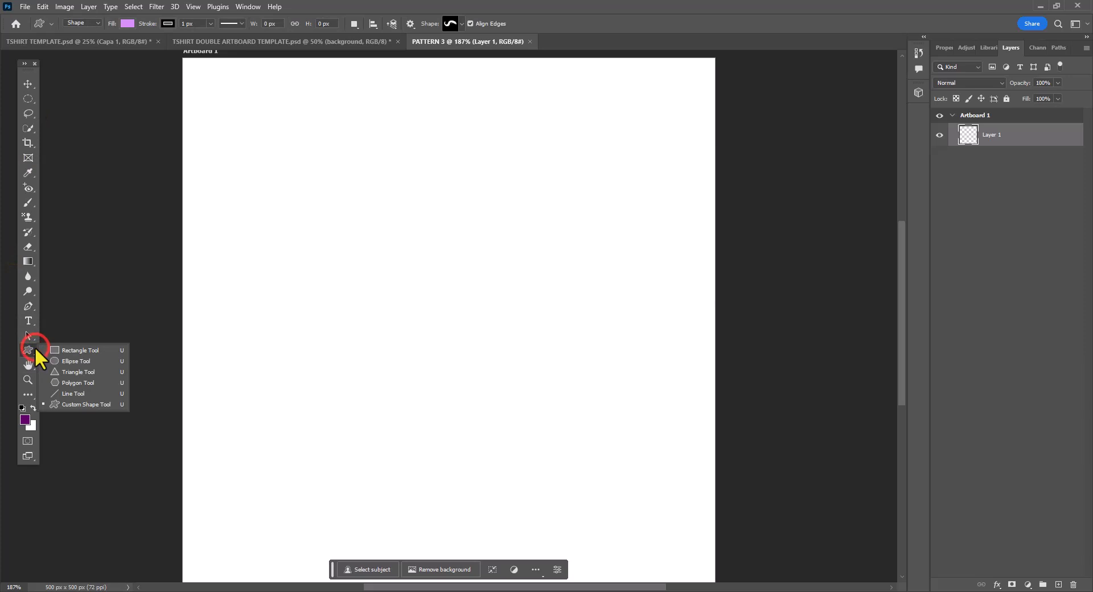
left_click(63, 393)
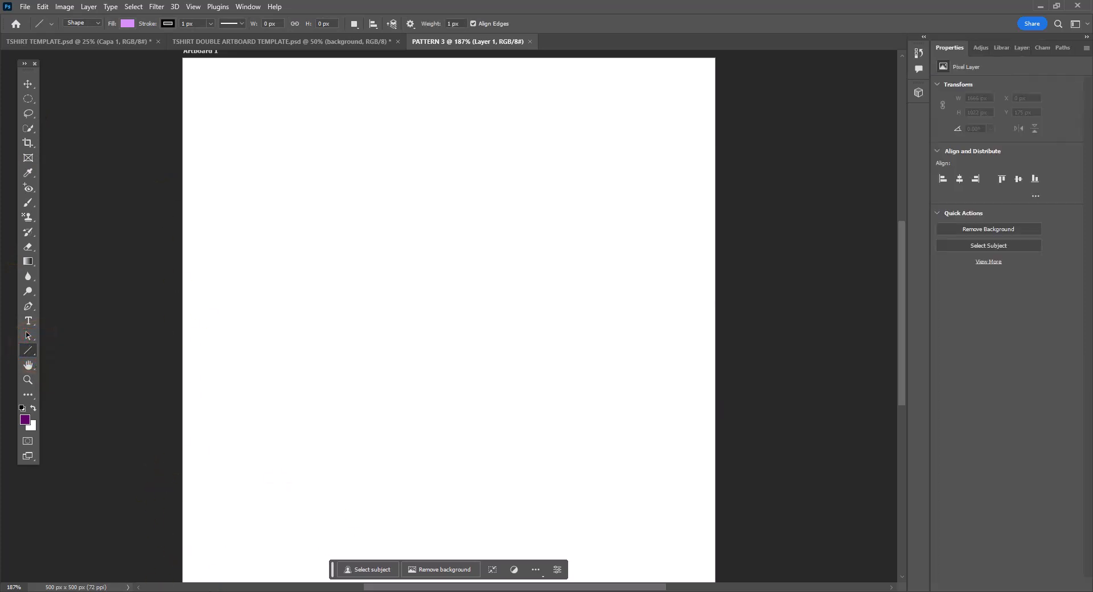
- Draw a corner-to-corner diagonal line with no fill and a dark green stroke
left_click_drag(186, 578, 712, 63)
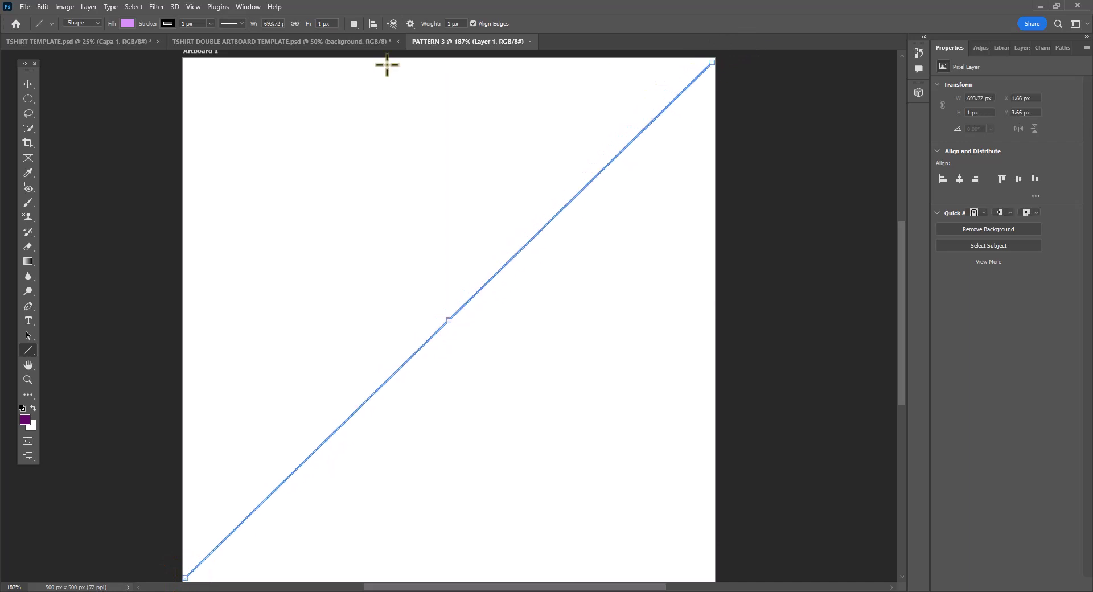
left_click(128, 23)
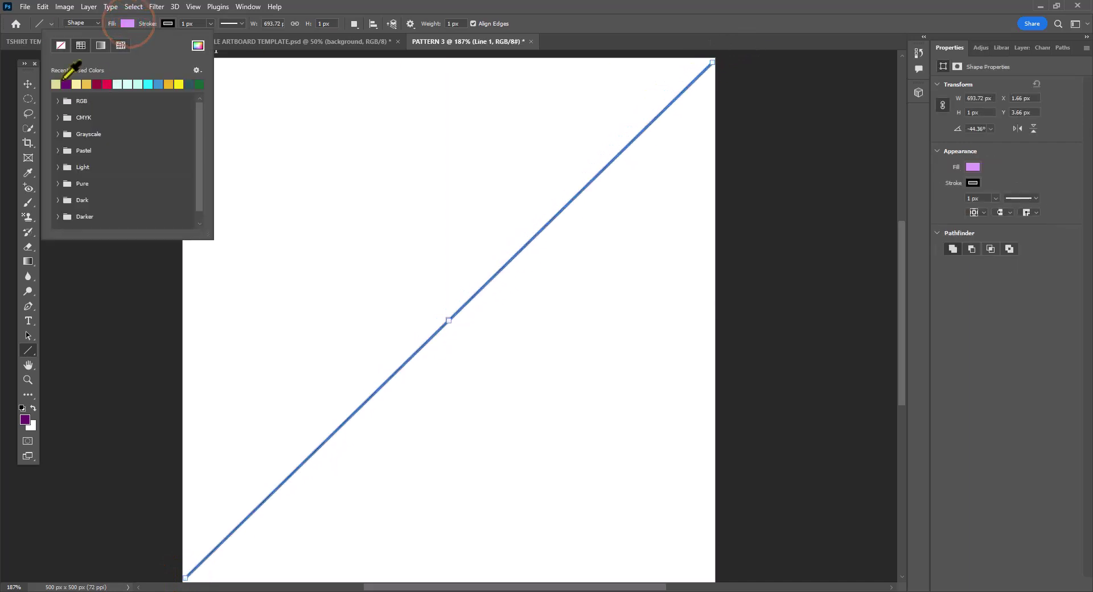
left_click(59, 42)
left_click(168, 24)
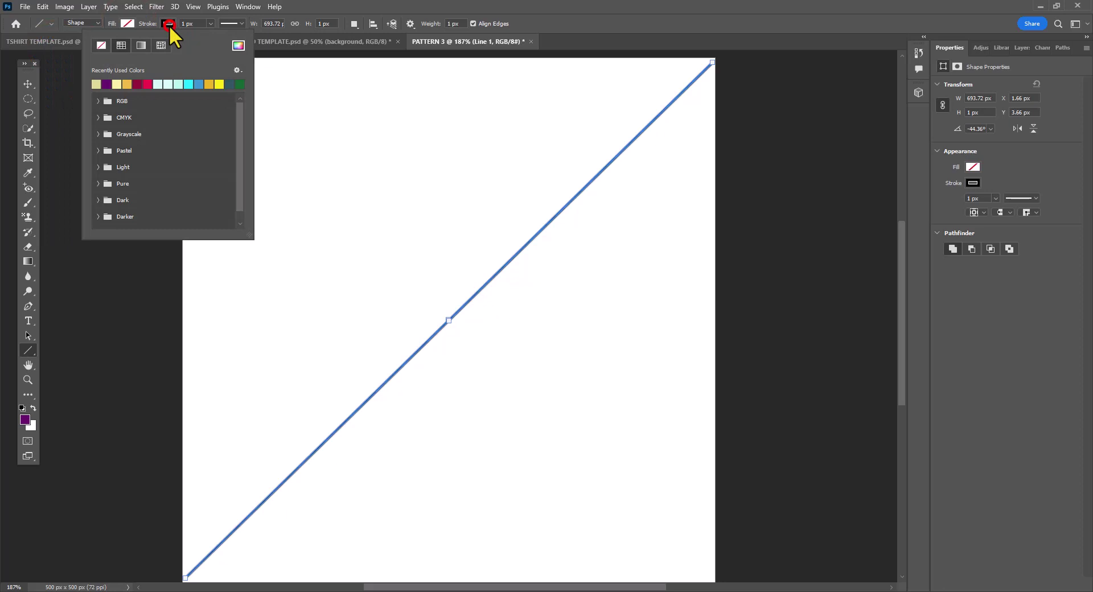
left_click(242, 85)
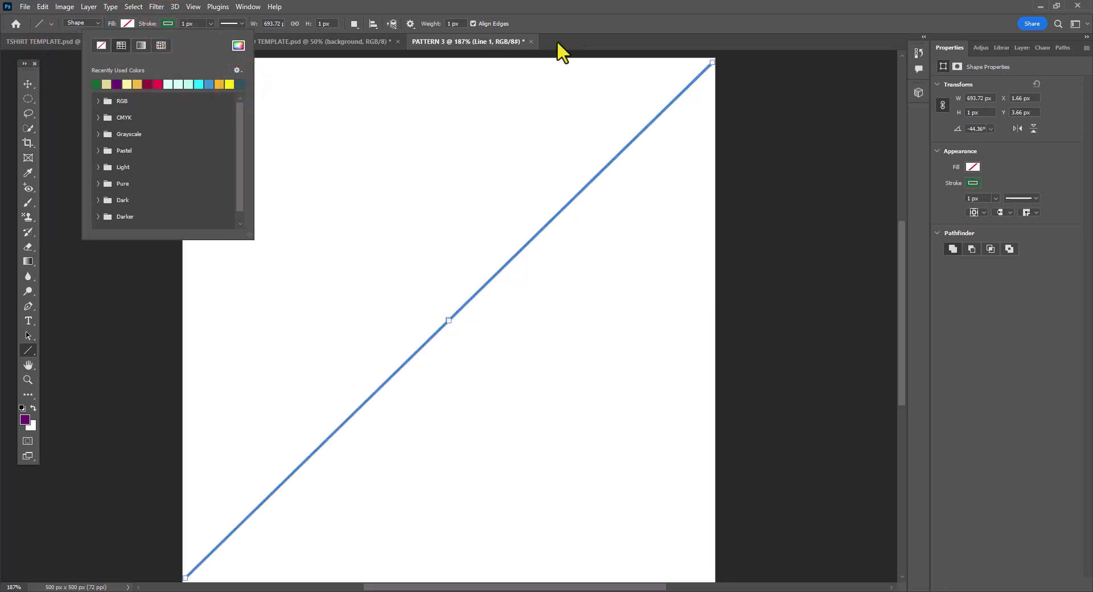
- Set the line's stroke width to 20 px
left_click(212, 24)
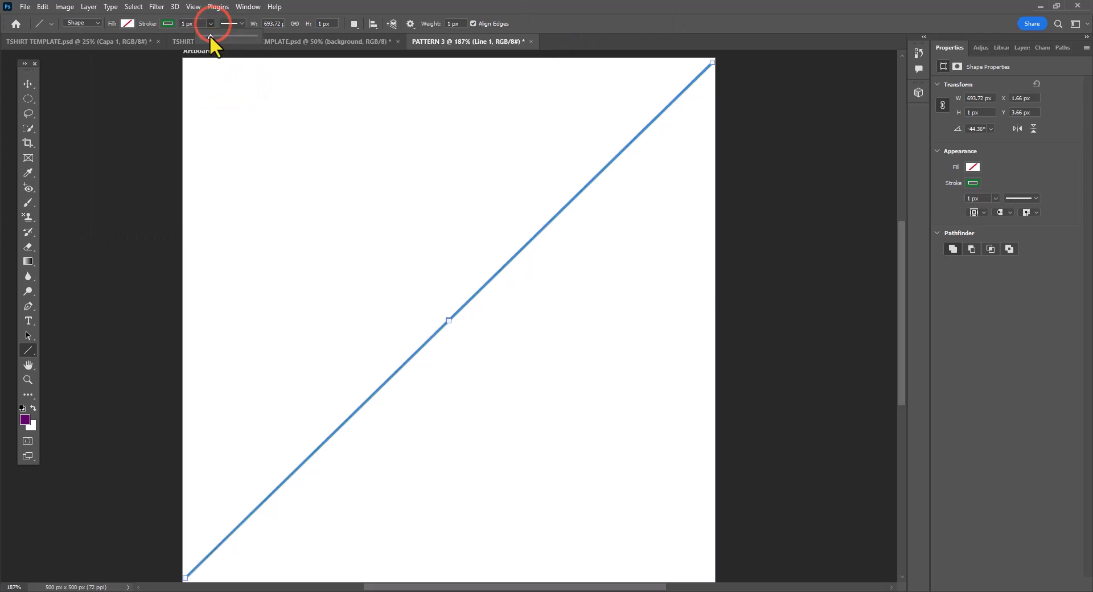
left_click_drag(209, 35, 225, 36)
left_click(204, 24)
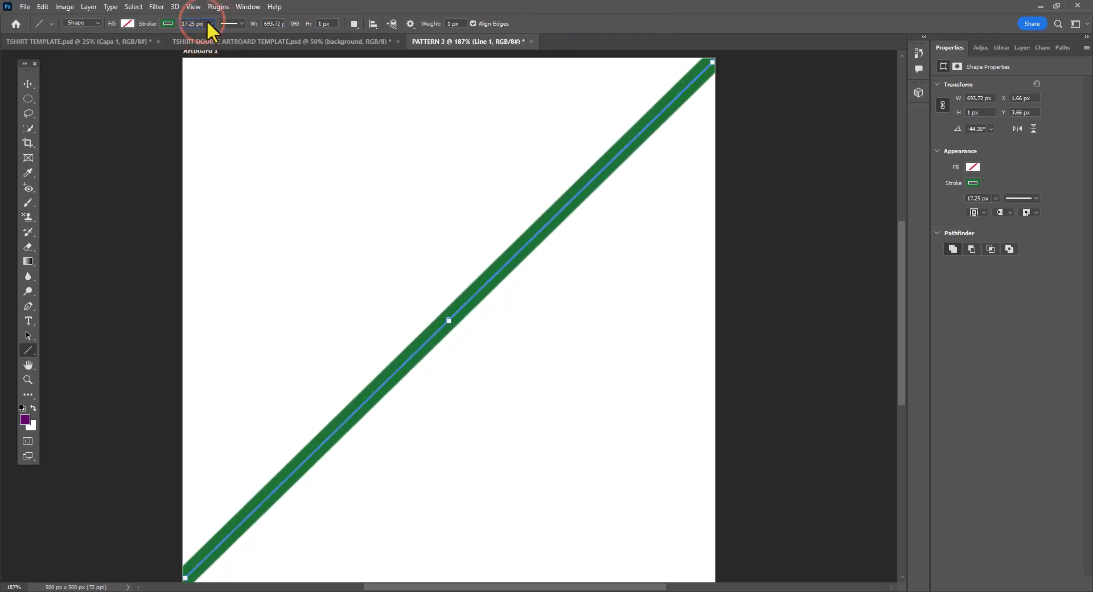
type("20")
key("Return")
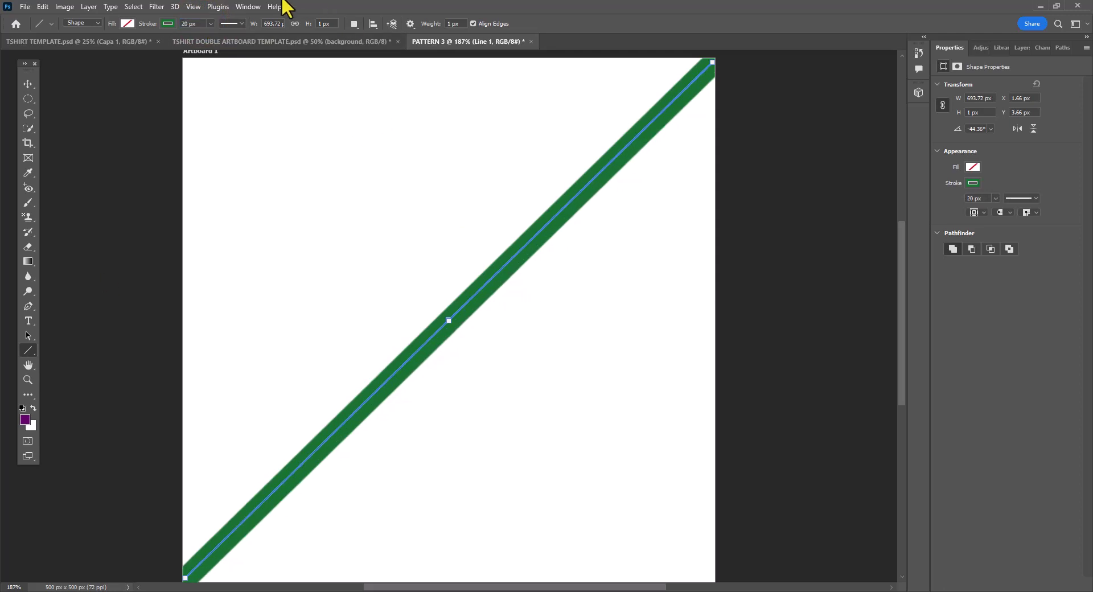
left_click(242, 23)
left_click(242, 23)
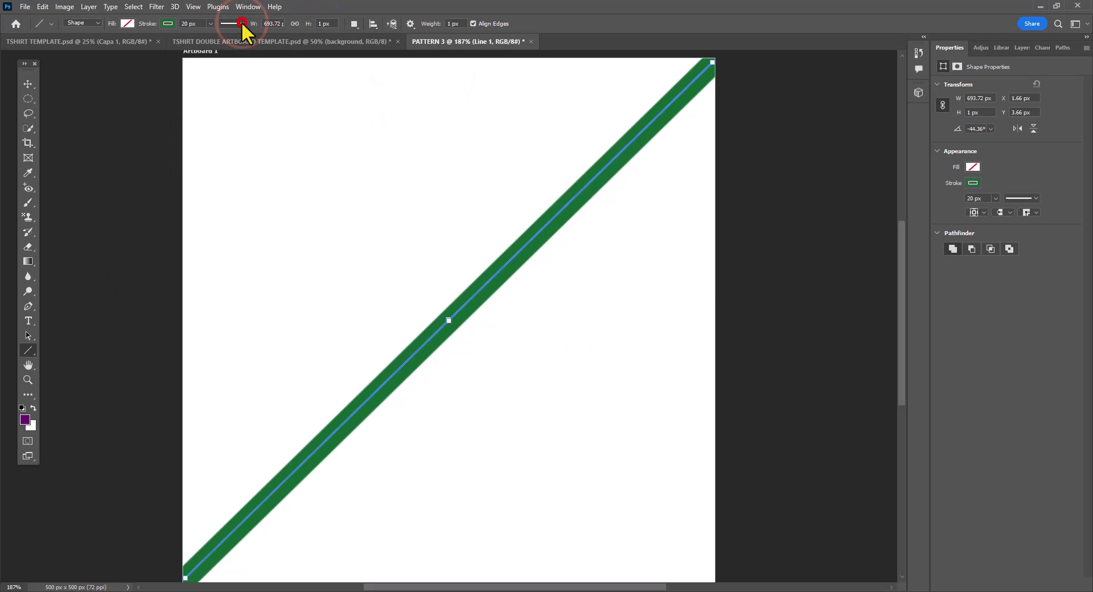
- Duplicate the green line into the first parallel stripes, offset down-right
left_click(28, 84)
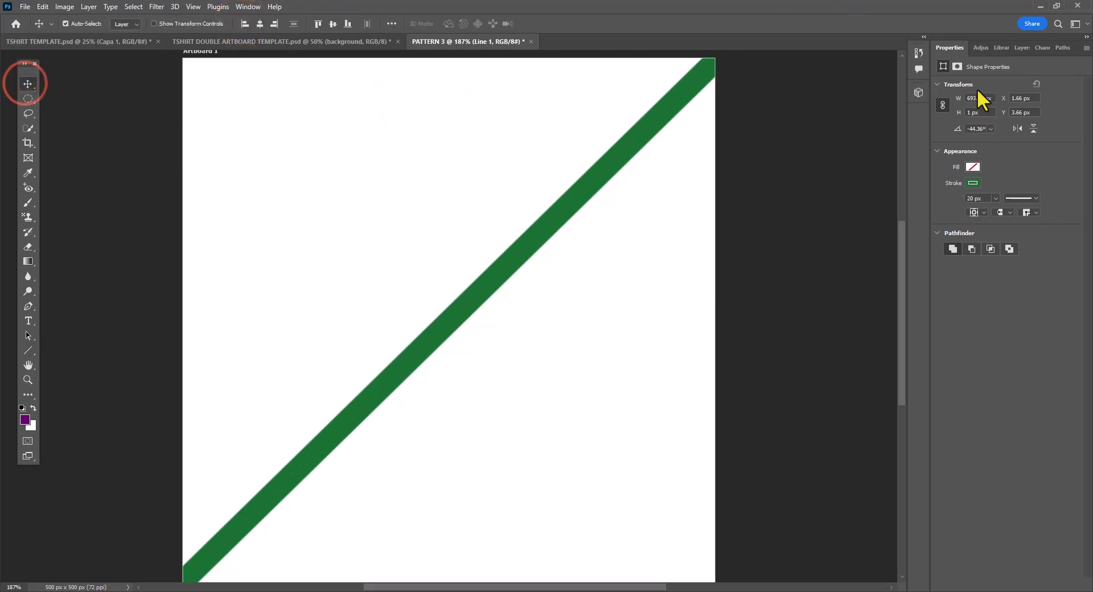
left_click(1022, 48)
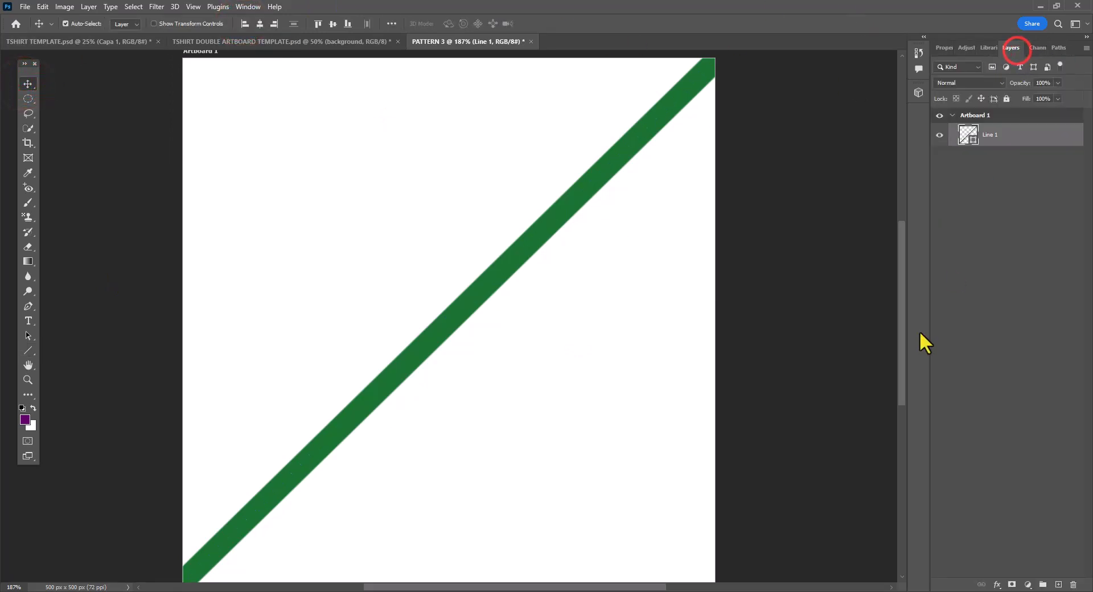
key("ctrl+j")
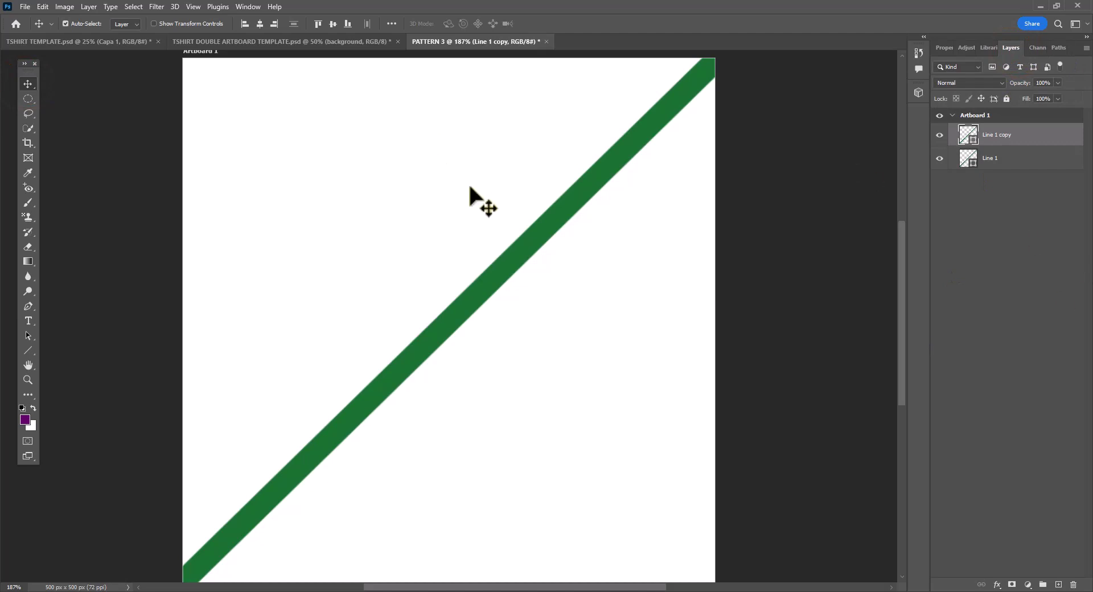
left_click_drag(463, 308, 493, 327)
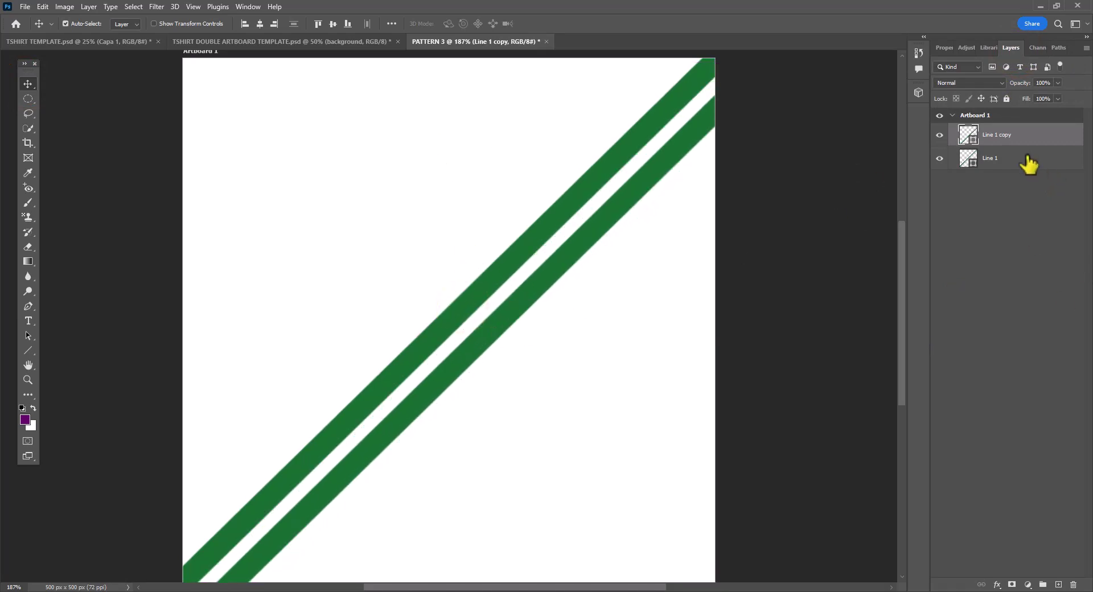
left_click_drag(552, 290, 573, 293)
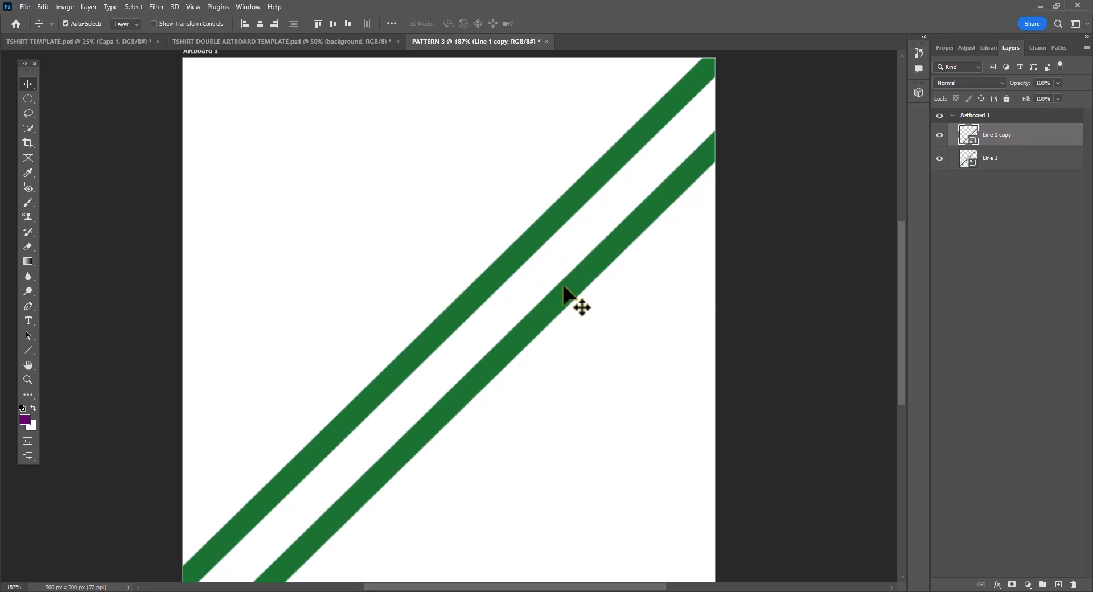
left_click(563, 287, "alt")
left_click_drag(565, 287, 616, 332)
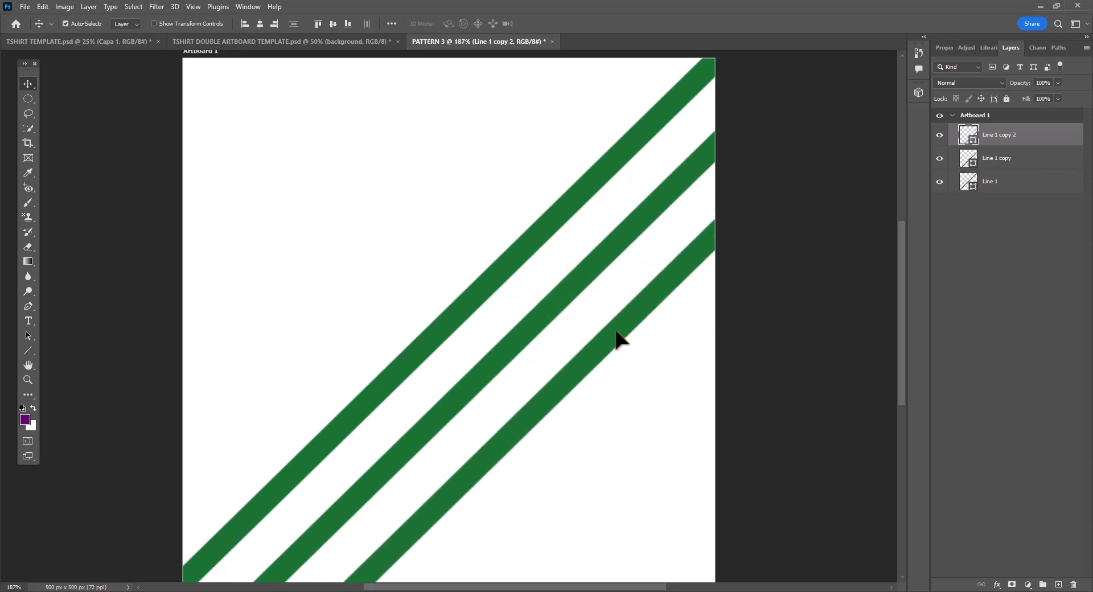
left_click(602, 351)
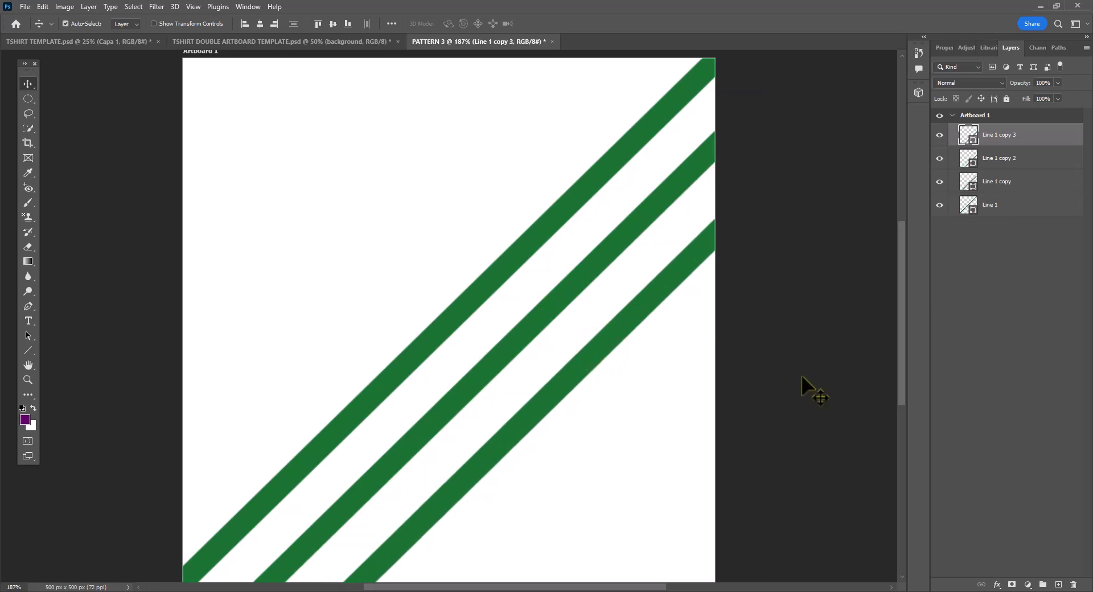
- Add stripes toward the bottom-right, then copy three stripes to fill the upper-left corner
left_click_drag(561, 393, 619, 434)
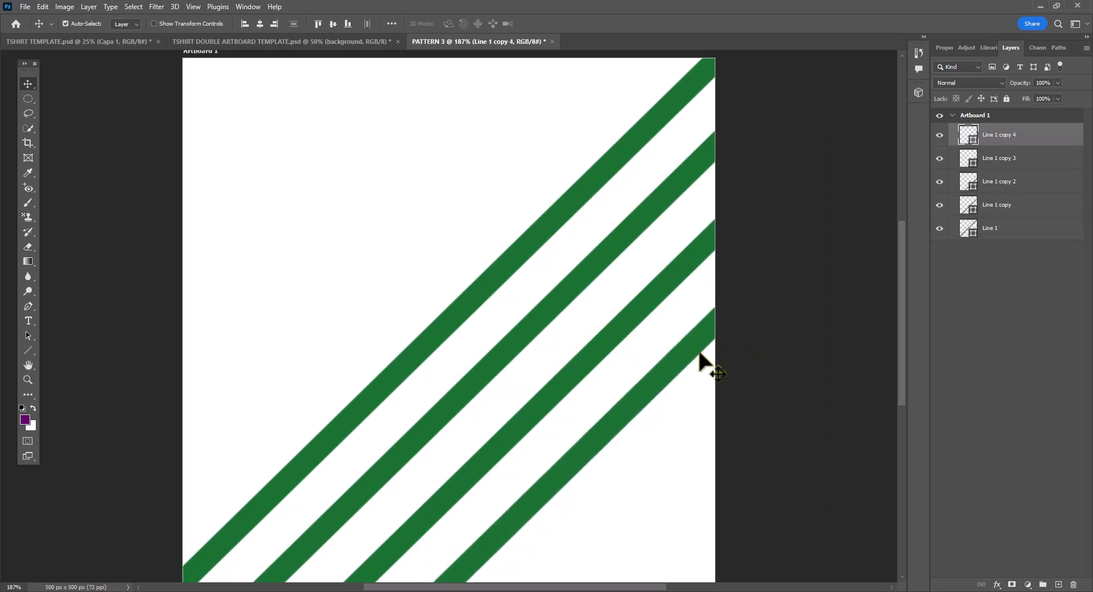
left_click_drag(648, 386, 701, 428)
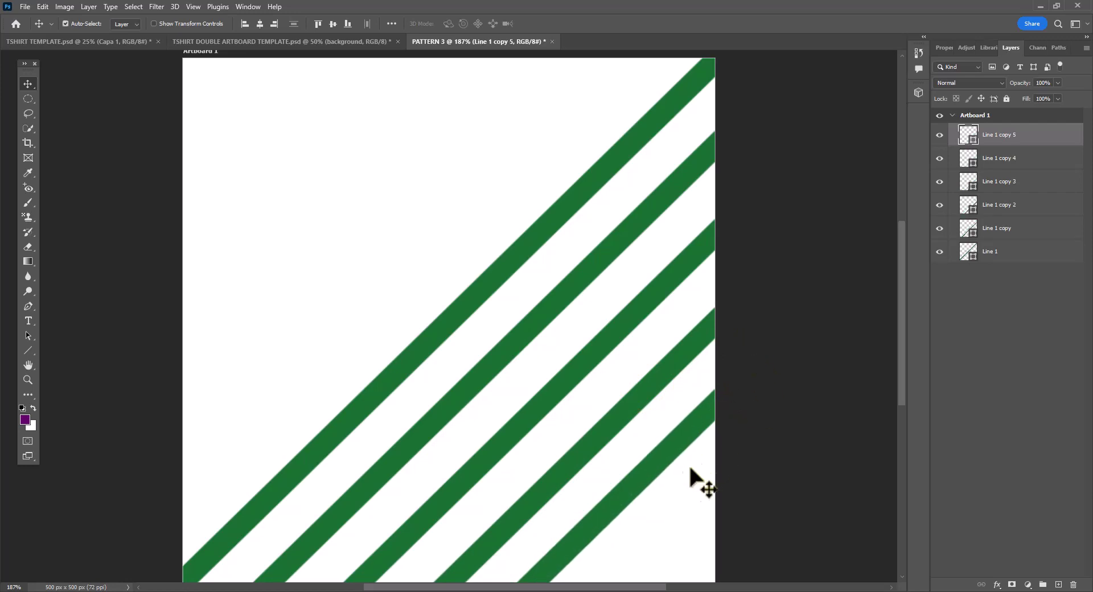
left_click_drag(641, 475, 701, 521)
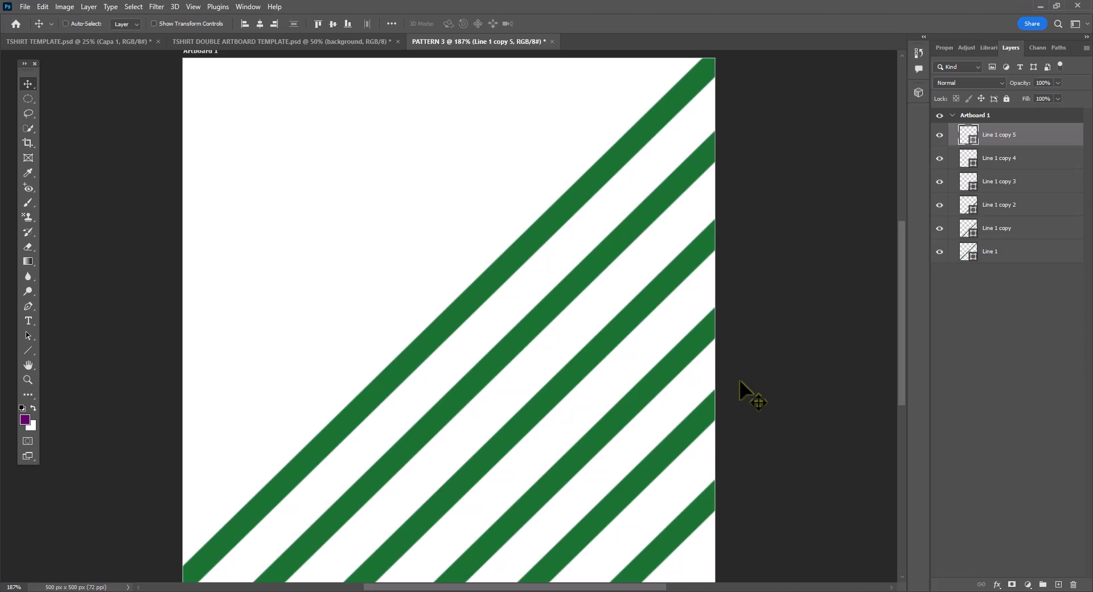
key("ctrl+j")
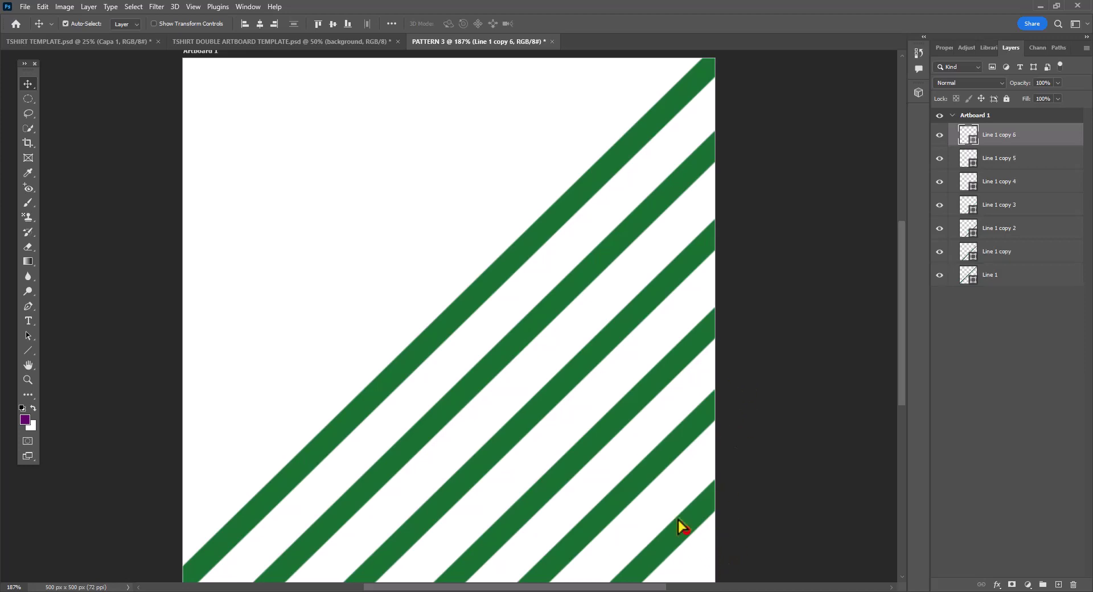
left_click_drag(681, 527, 359, 231)
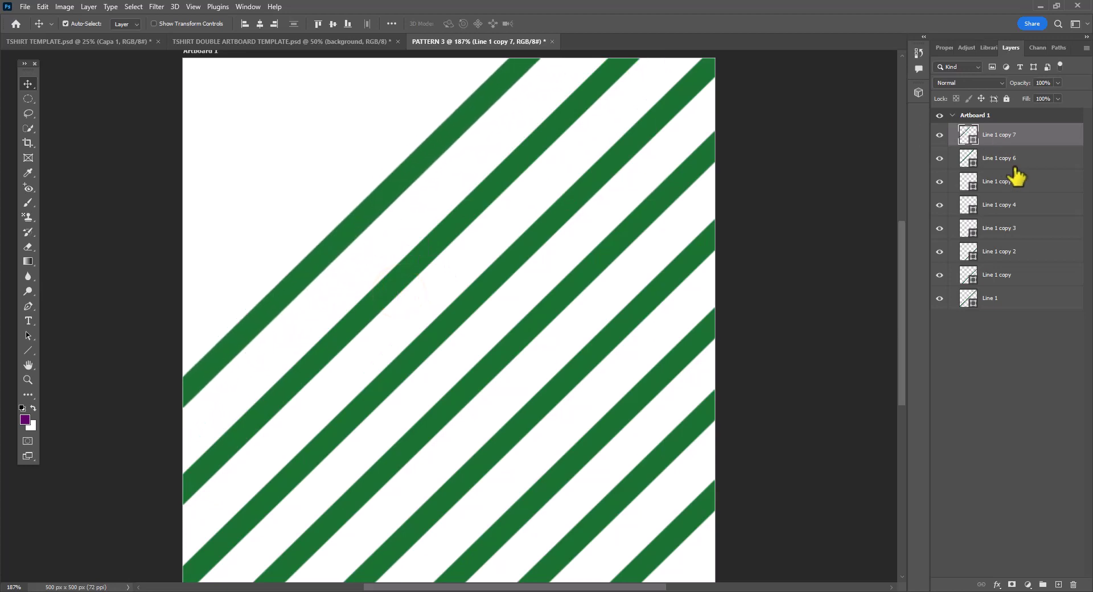
left_click(1021, 177, "shift")
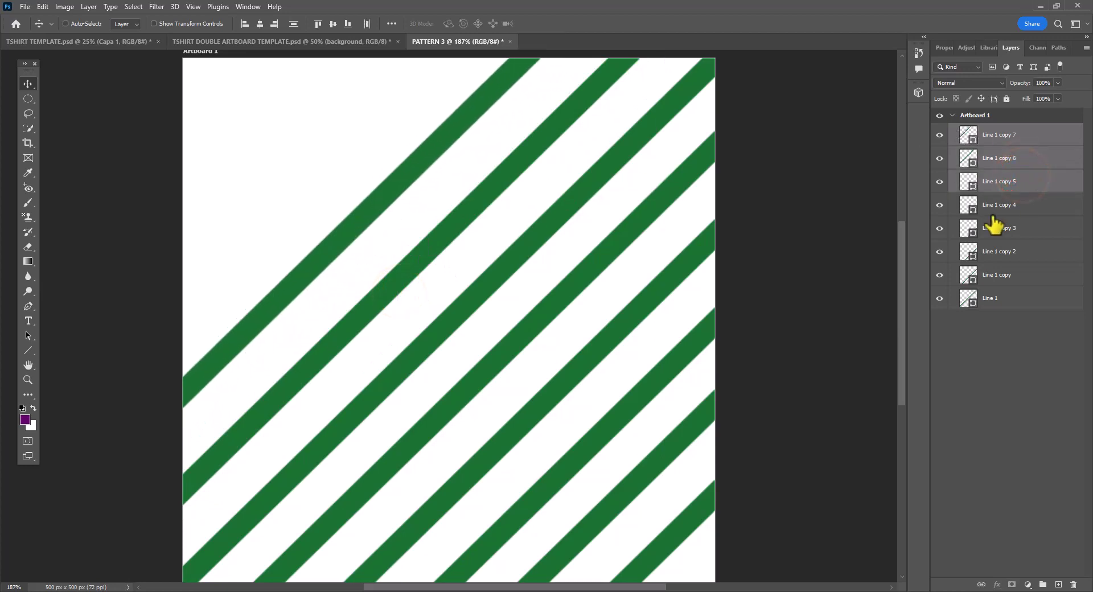
key("ctrl+j")
left_click_drag(396, 185, 300, 93)
- Make the top-left stripe crimson and the next stripe orange #f1612f
left_click(29, 351)
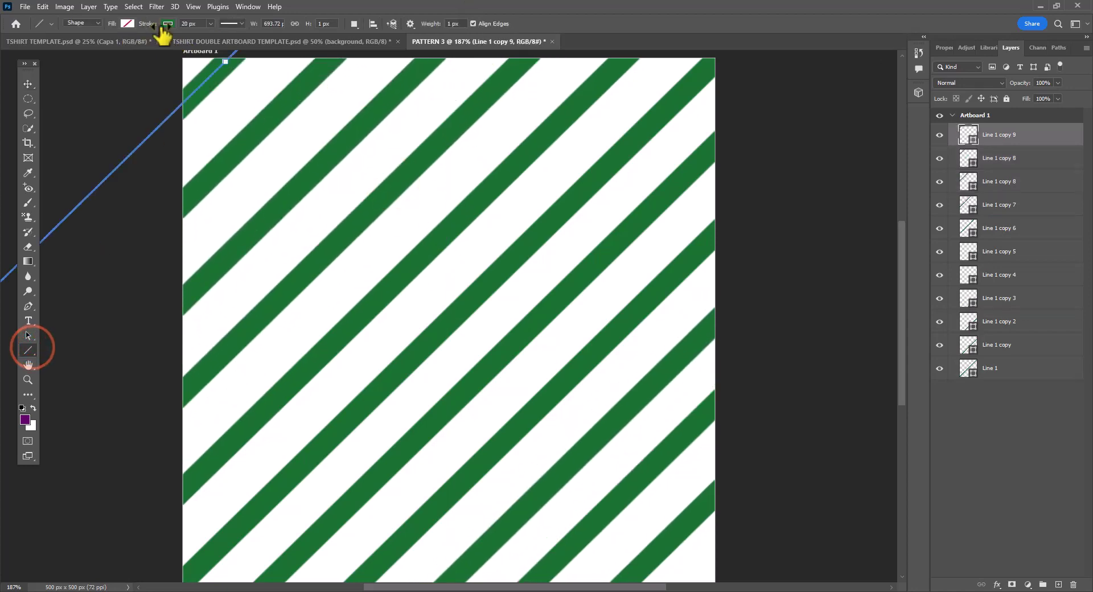
left_click(168, 24)
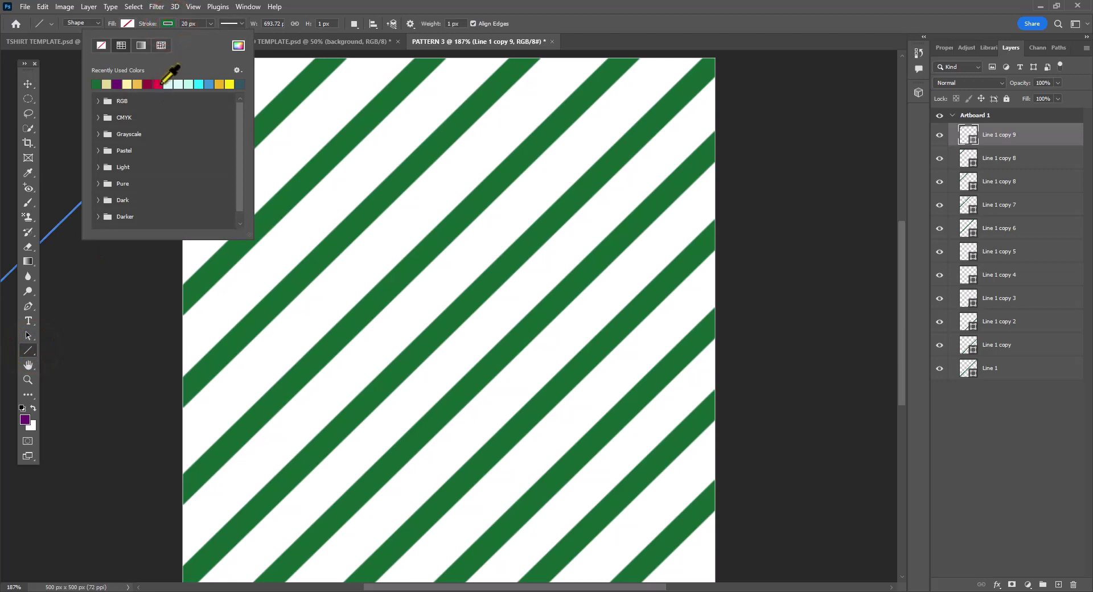
left_click(157, 84)
left_click(620, 9)
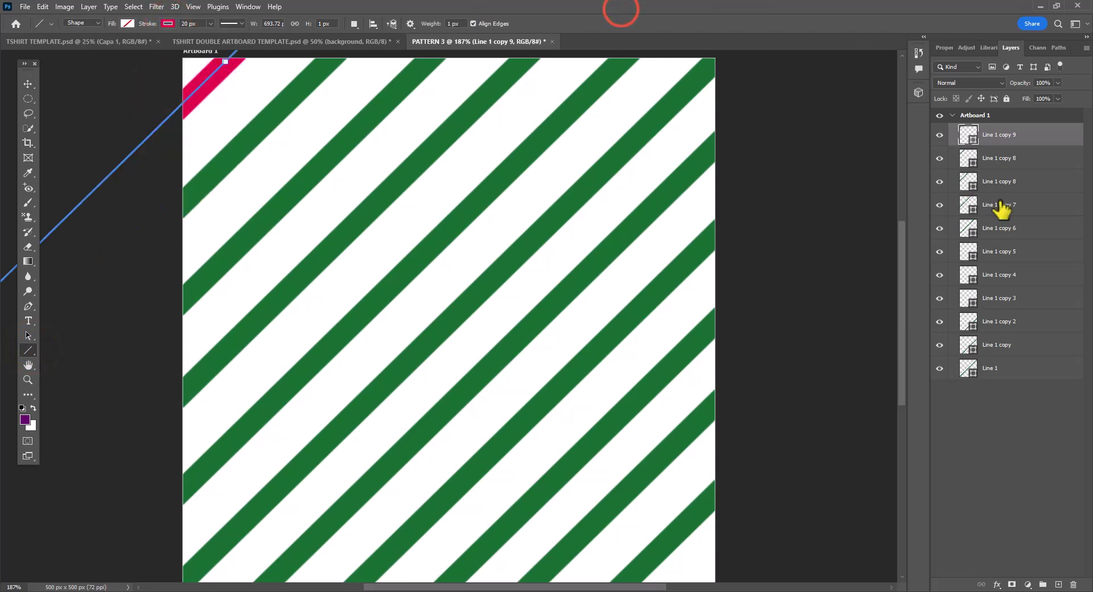
left_click(1020, 159)
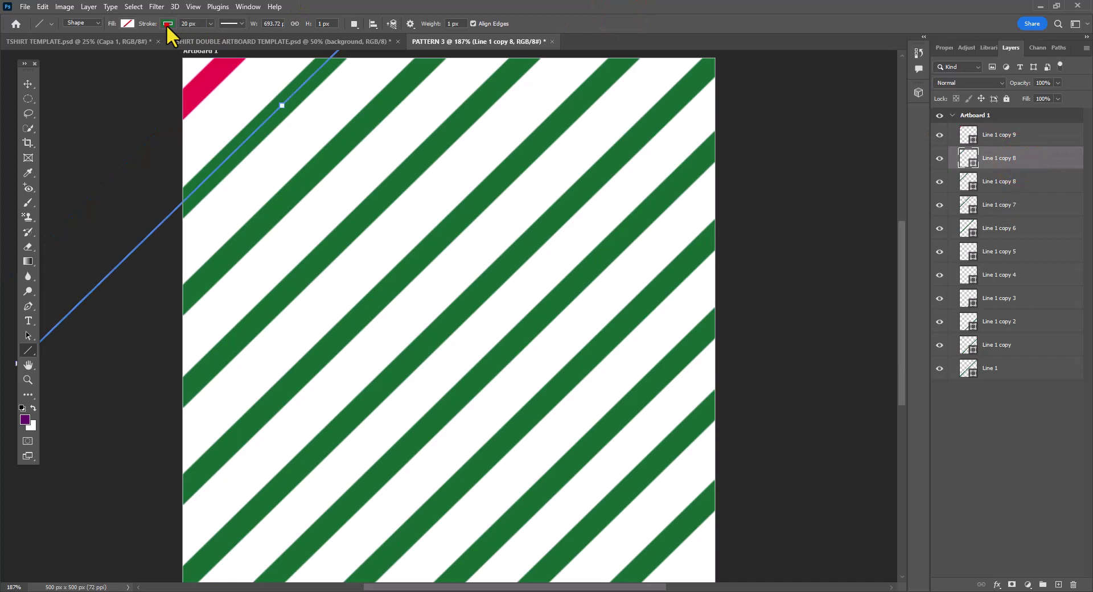
left_click(167, 24)
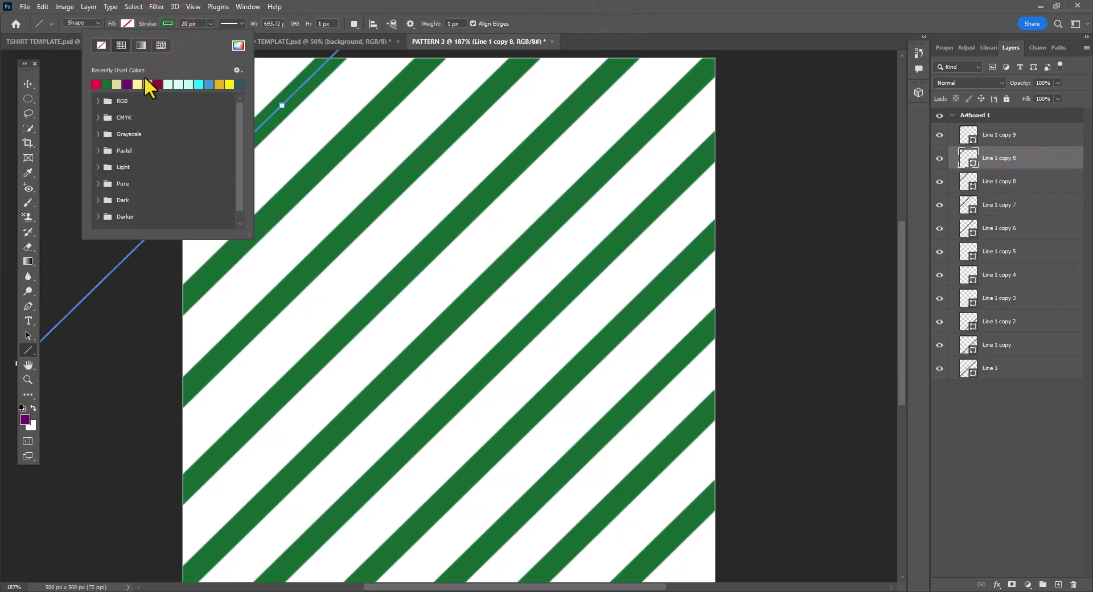
left_click(238, 46)
left_click(762, 518)
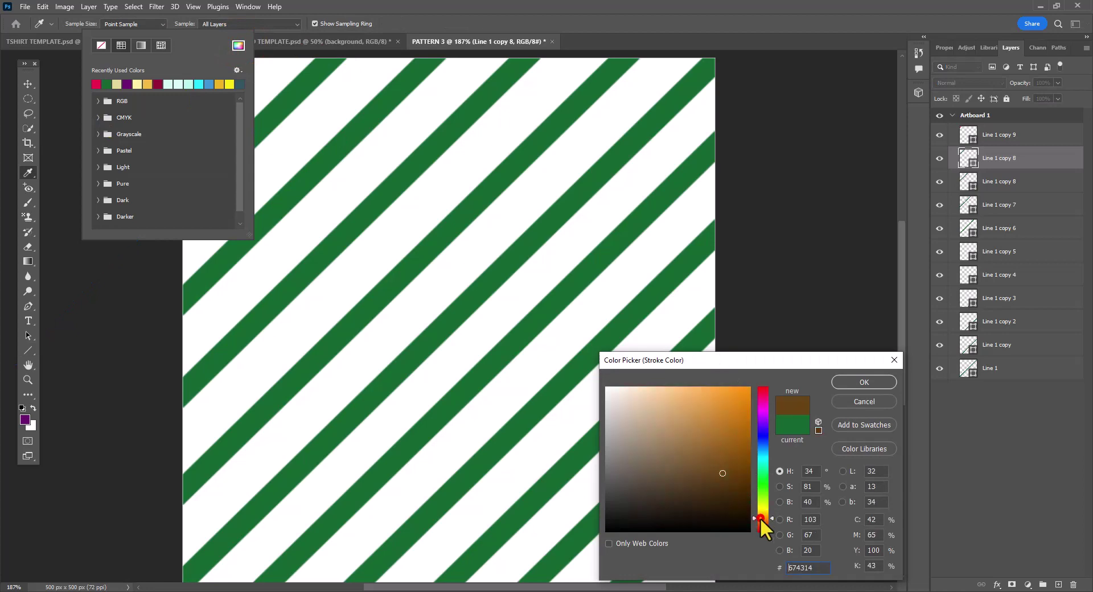
left_click(763, 525)
left_click(724, 395)
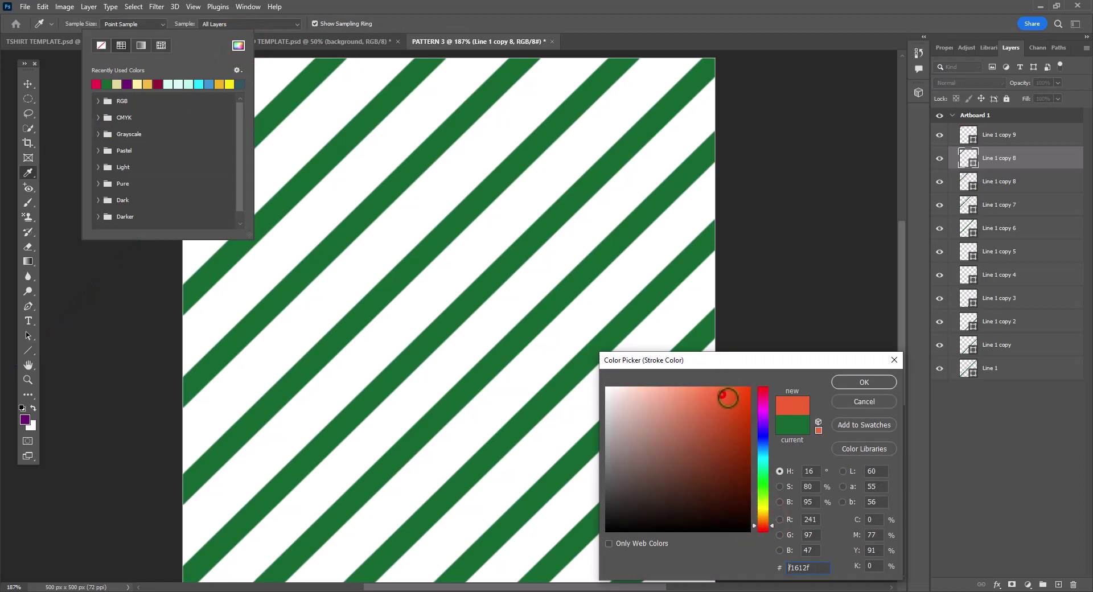
left_click(865, 382)
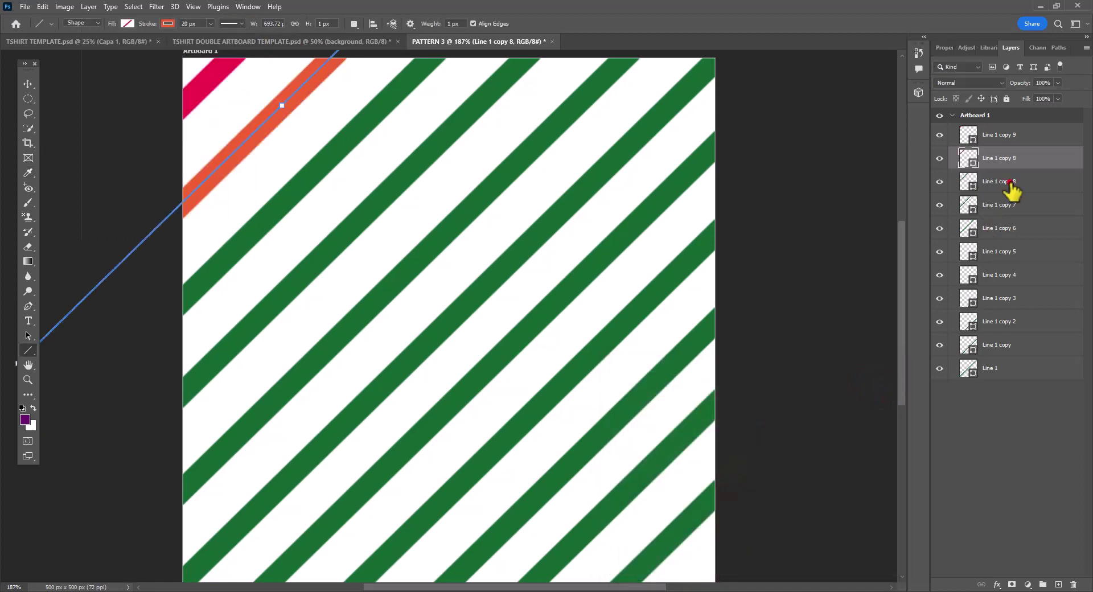
- Make the third stripe yellow and the fourth a brighter green, then select the middle stripes
left_click(1010, 181)
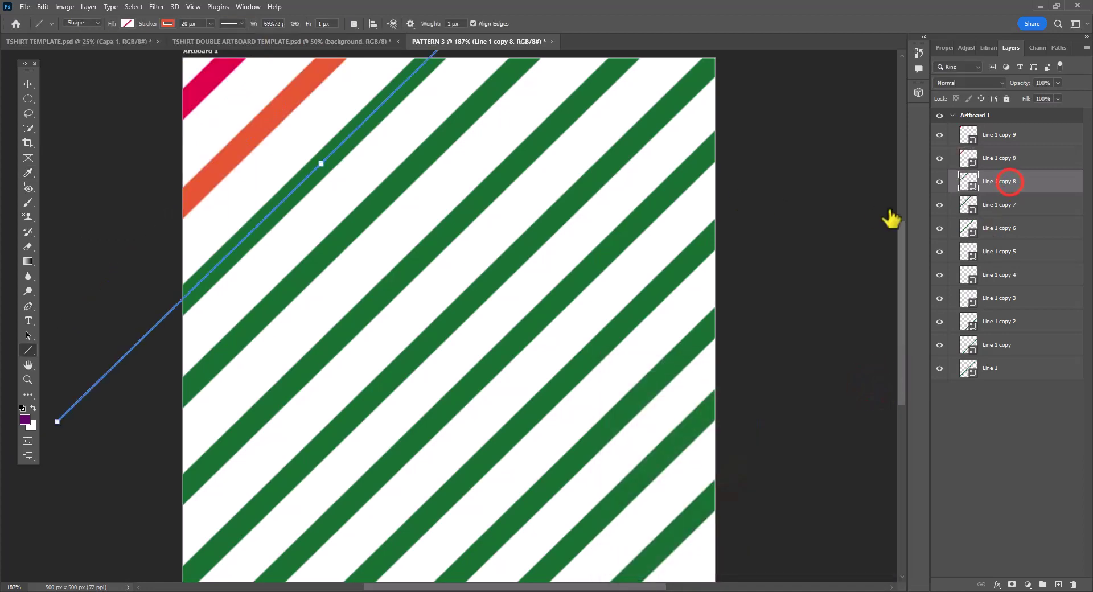
left_click(168, 23)
left_click(239, 83)
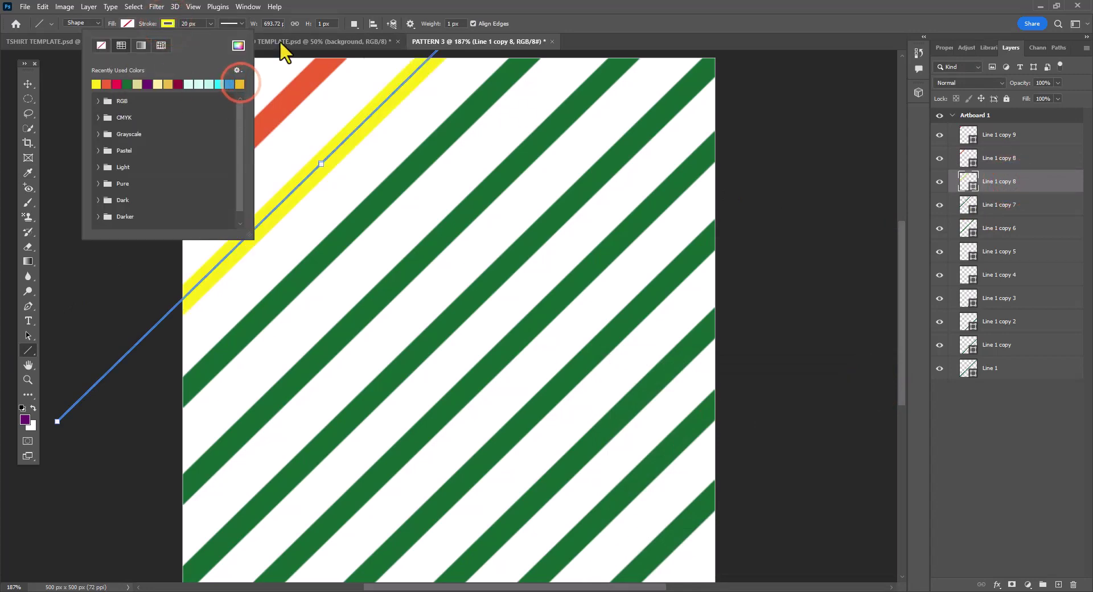
left_click(996, 209)
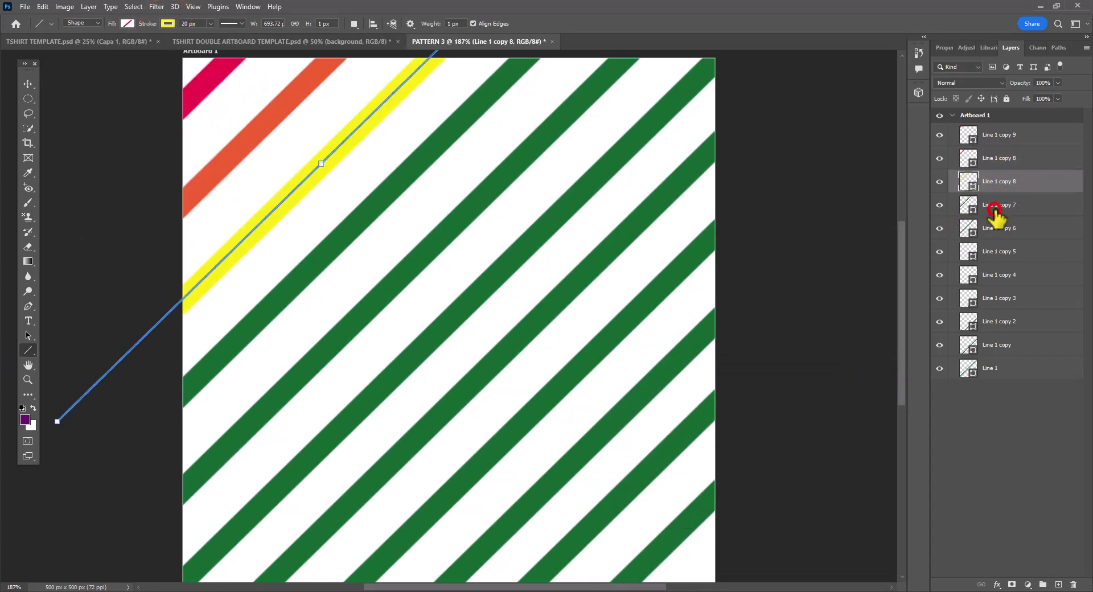
left_click(166, 23)
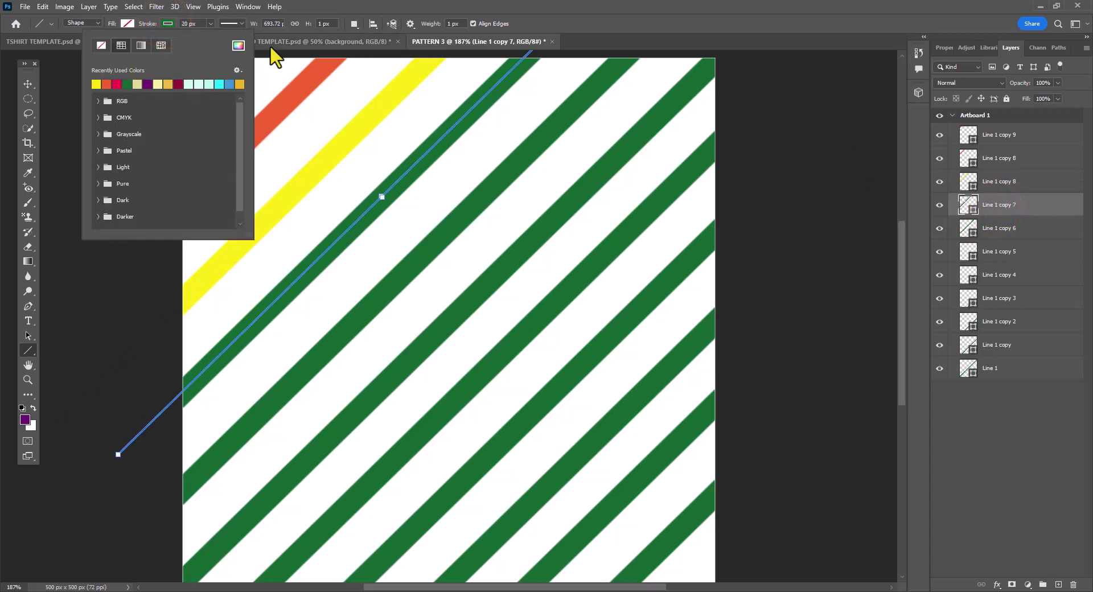
left_click(238, 46)
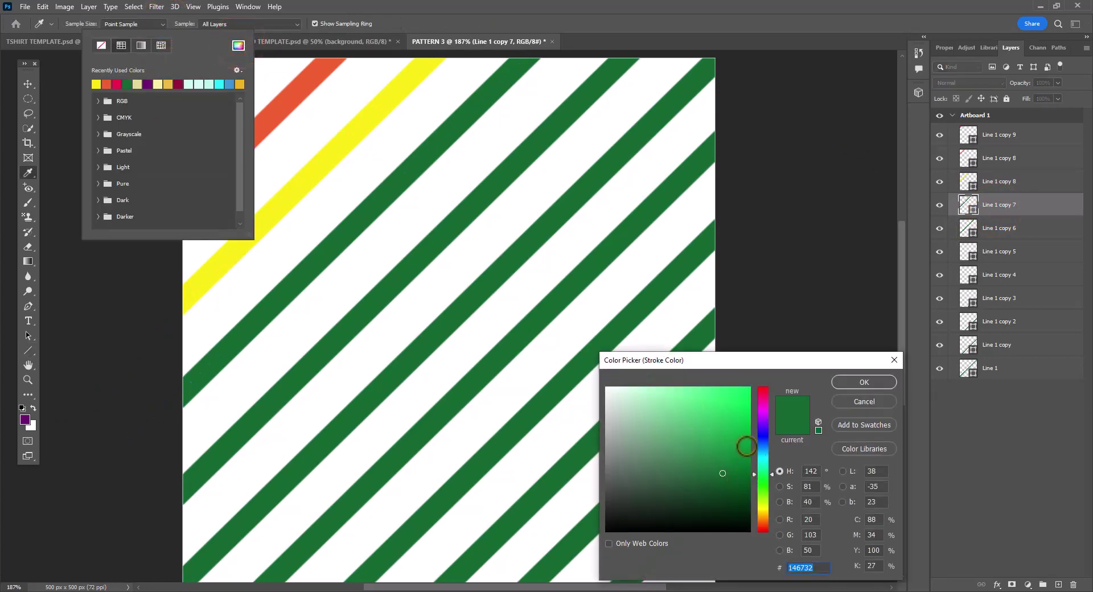
left_click(738, 450)
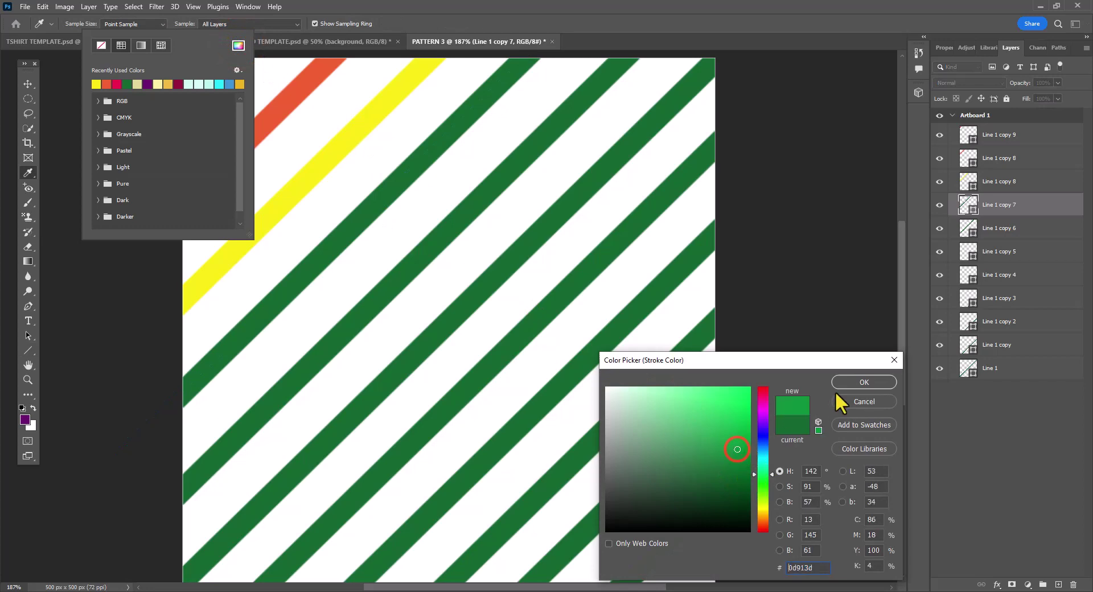
left_click(853, 386)
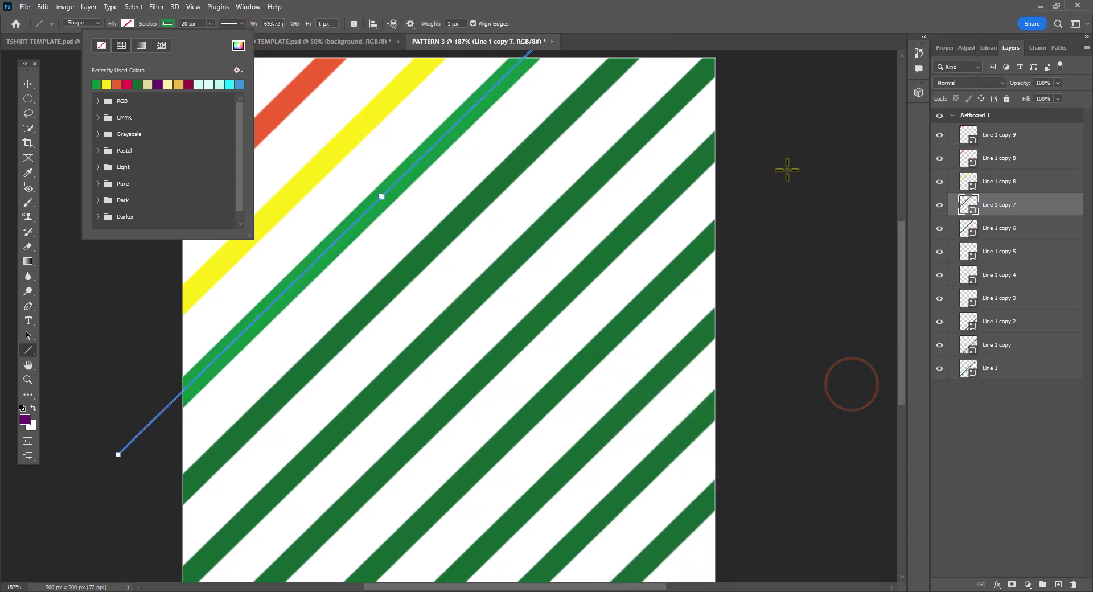
left_click(1025, 228)
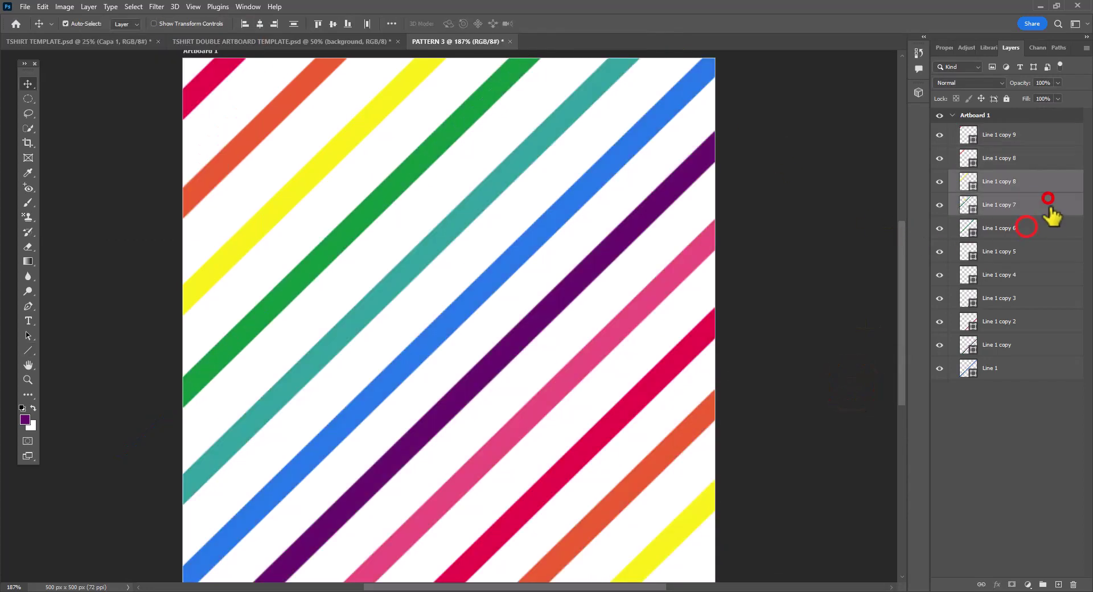
left_click(1051, 188, "shift")
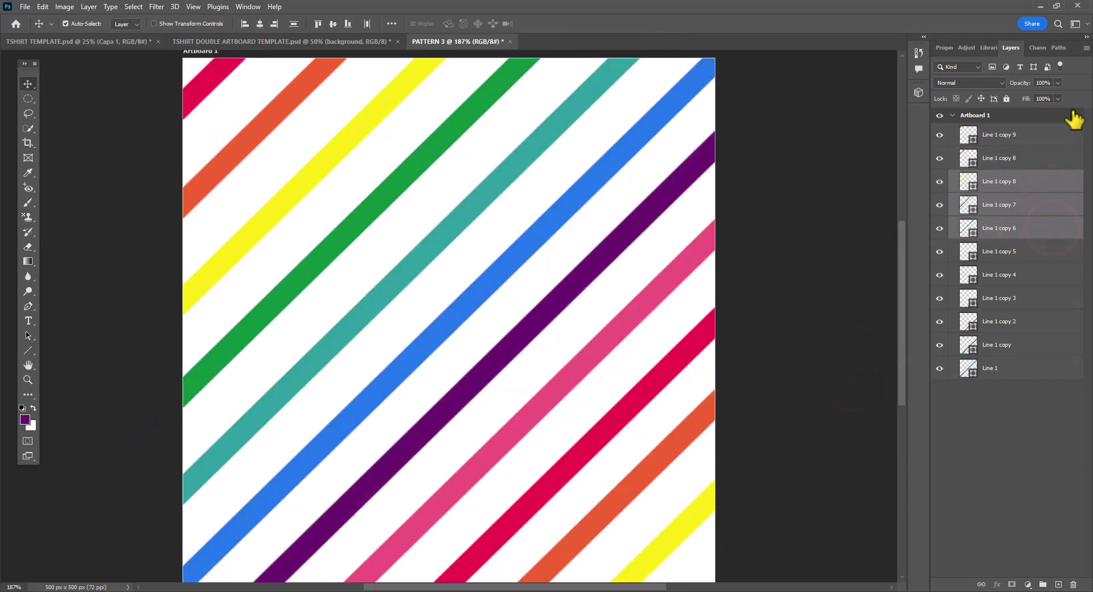
- Combine all eleven Line stripe layers into Group 1 and bring up the fx list
left_click(1064, 137, "ctrl")
left_click(1057, 159, "ctrl")
left_click(1047, 249, "ctrl")
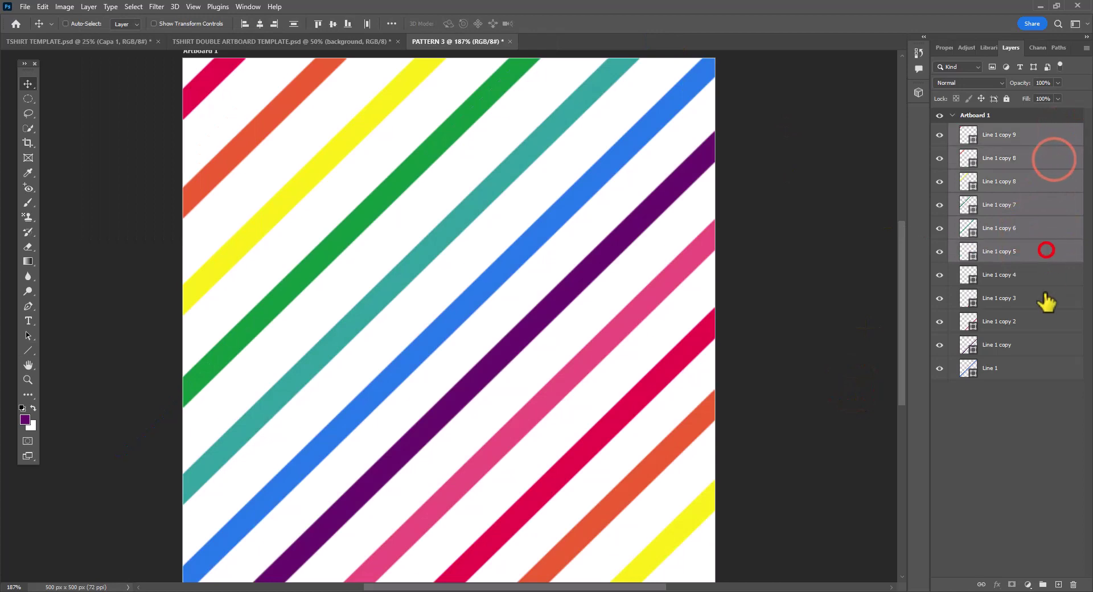
left_click(1047, 295, "ctrl")
left_click(1046, 275, "ctrl")
left_click(1045, 301, "ctrl")
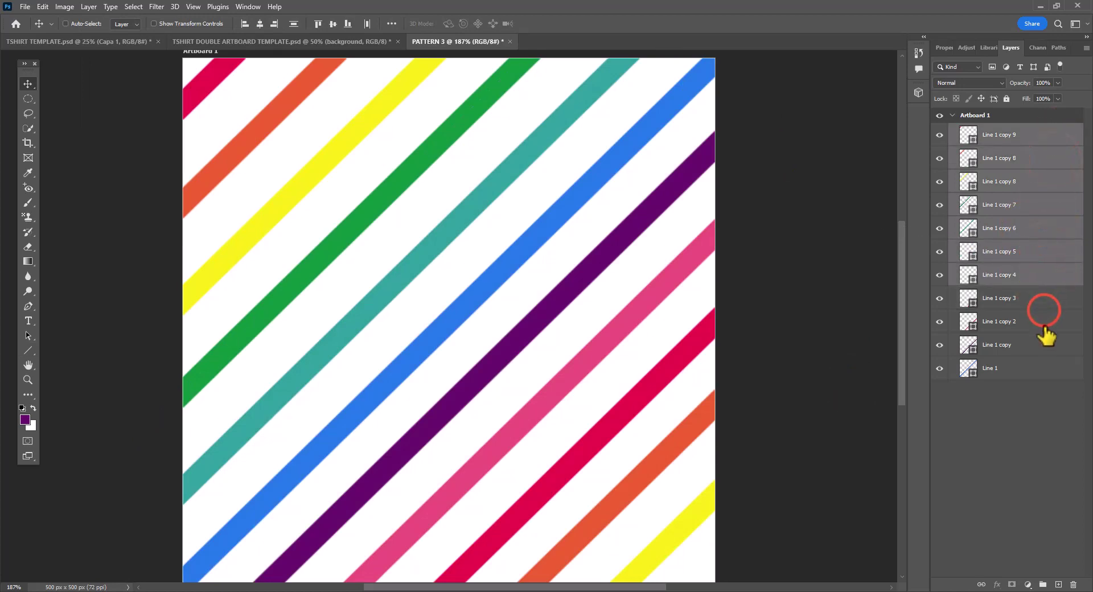
left_click(1044, 325, "ctrl")
left_click(1038, 302, "ctrl")
left_click(1044, 346, "ctrl")
left_click(1041, 369, "ctrl")
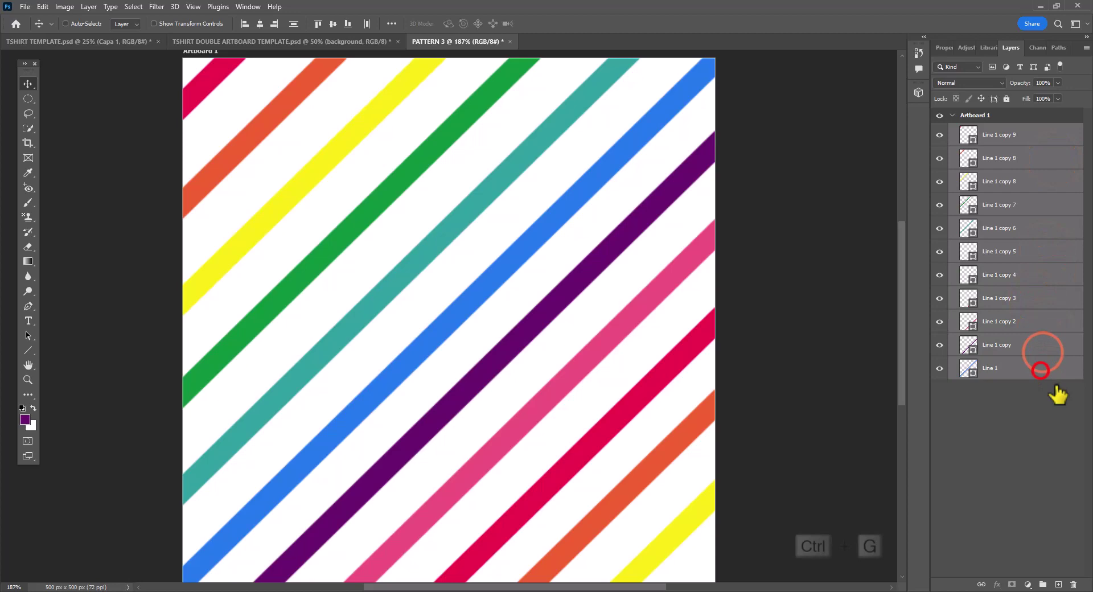
key("ctrl+g")
left_click(1043, 585)
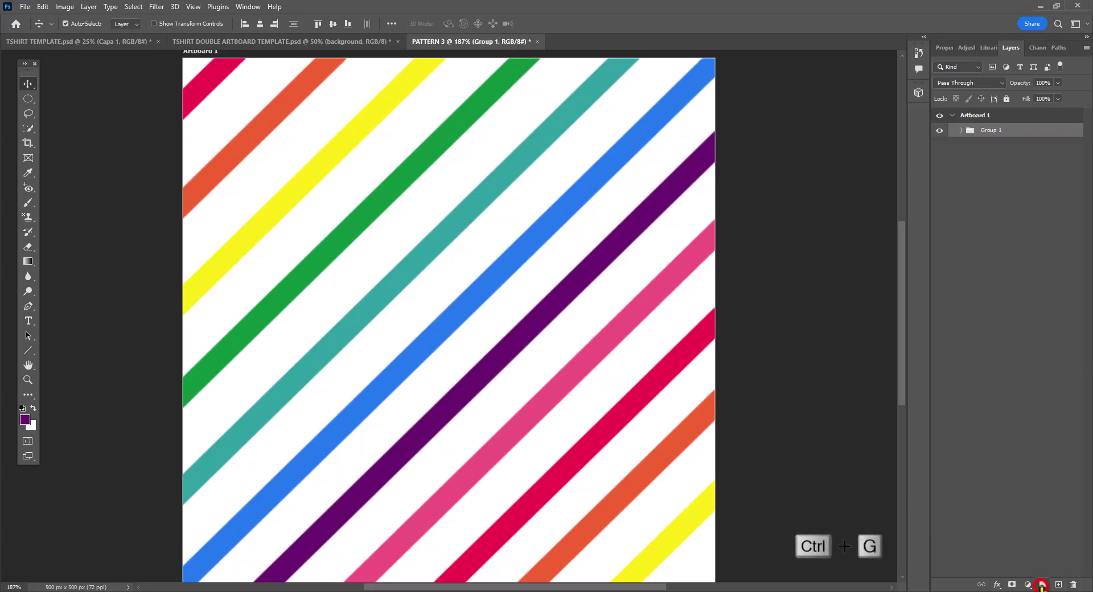
left_click(998, 585)
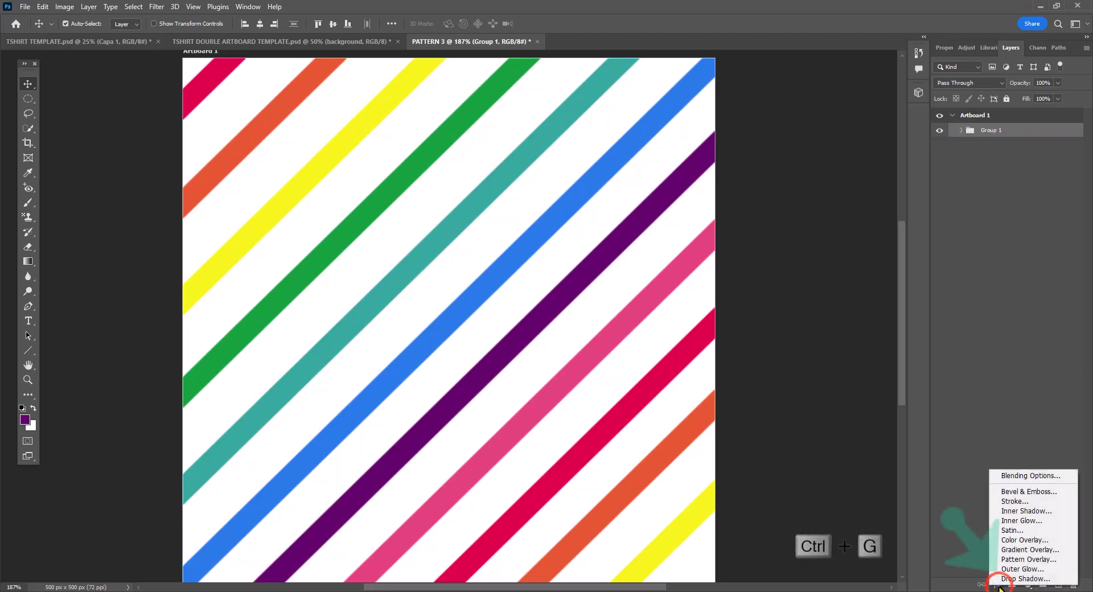
- Add a Drop Shadow to Group 1 with 10 px distance and 6 px size
left_click(1033, 579)
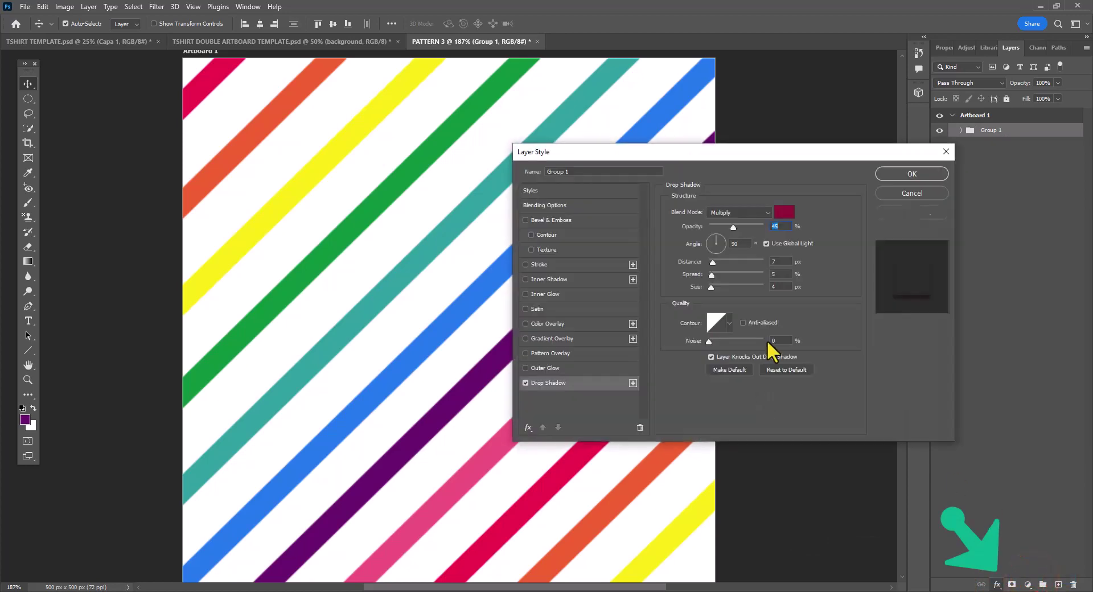
left_click_drag(715, 151, 823, 117)
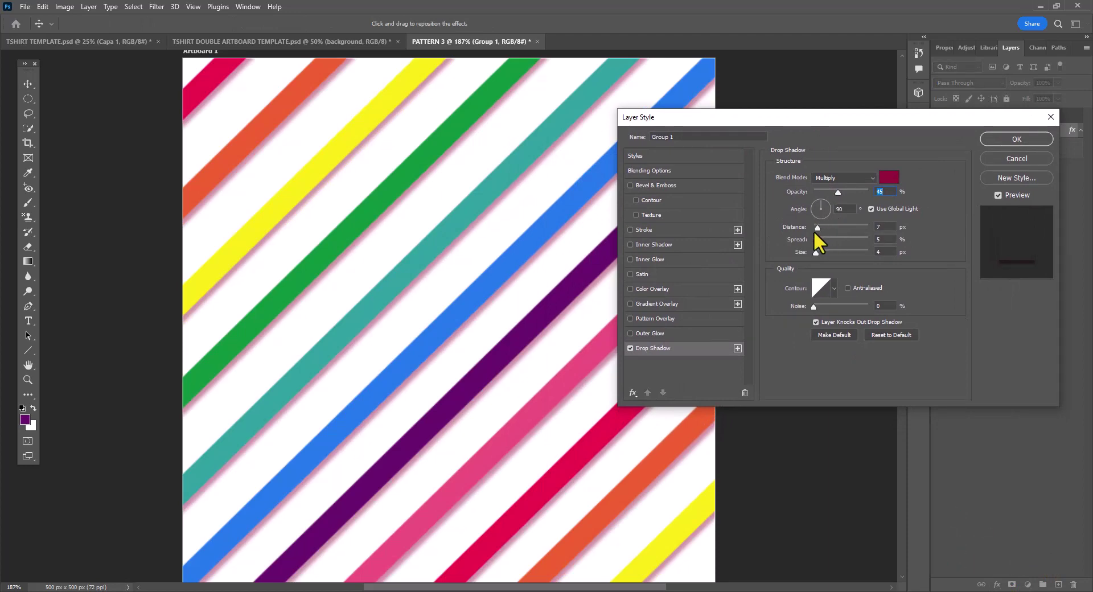
left_click_drag(818, 226, 817, 253)
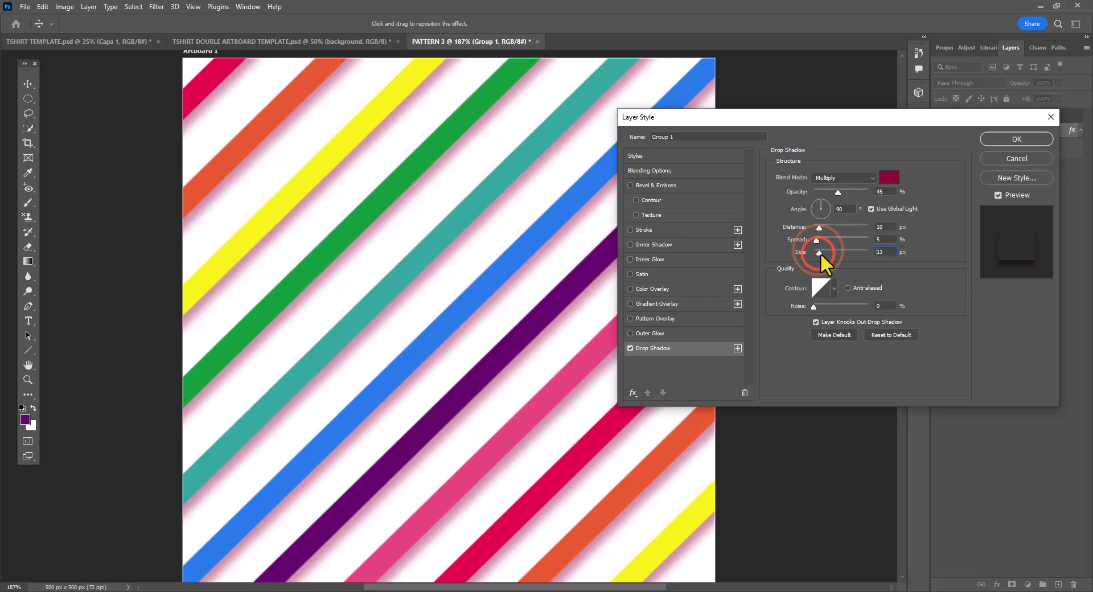
left_click_drag(822, 254, 817, 250)
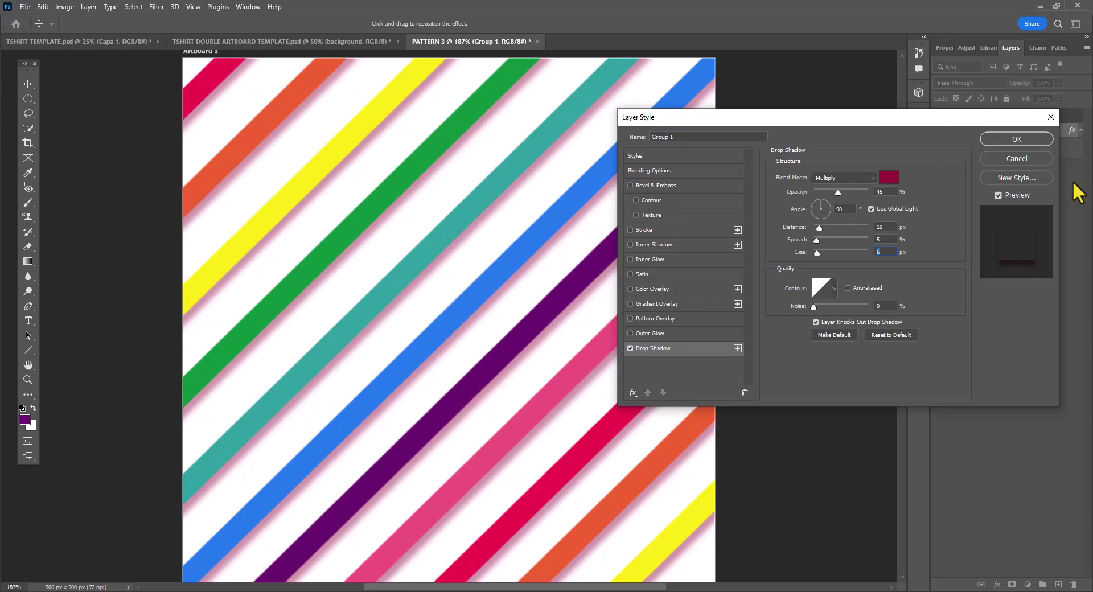
left_click(1017, 140)
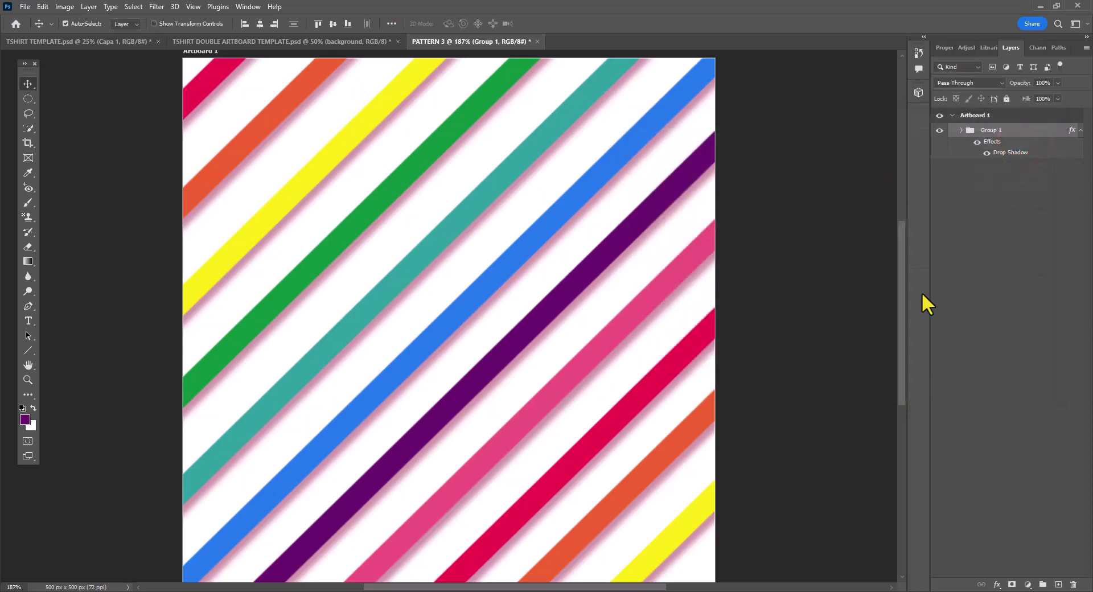
- Use Edit > Define Pattern to save the stripe tile as LINES PATTERN
left_click(42, 6)
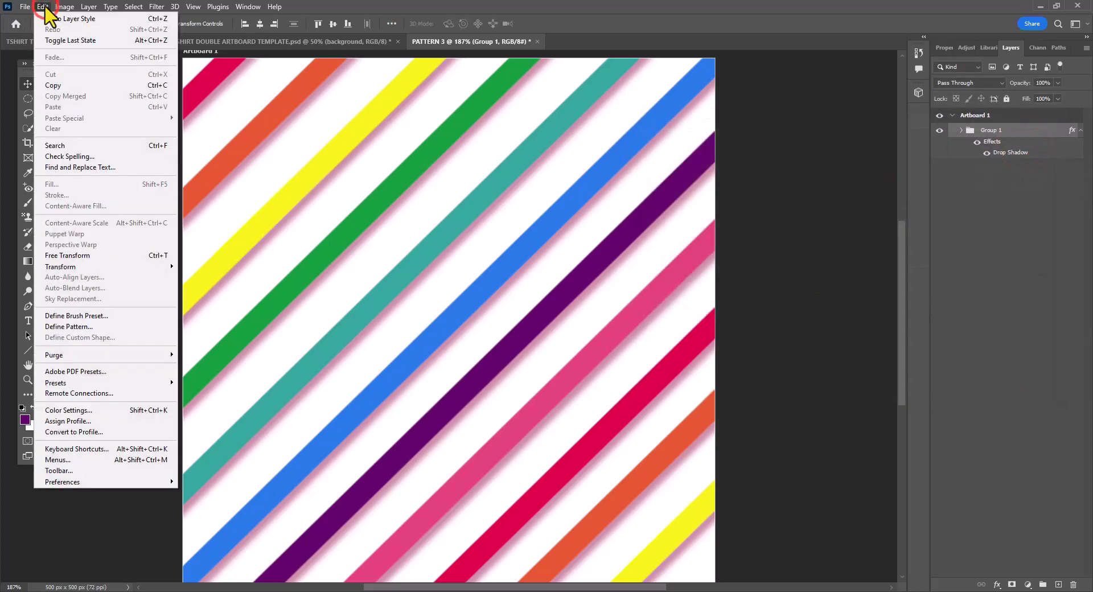
left_click(82, 325)
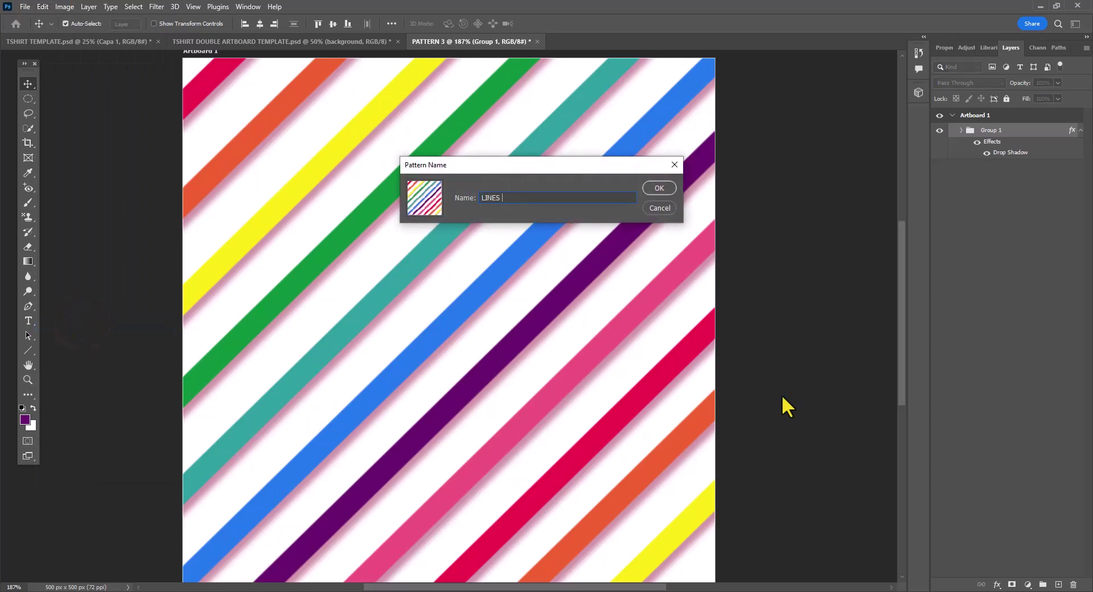
type("LINES PATTERN")
left_click(667, 189)
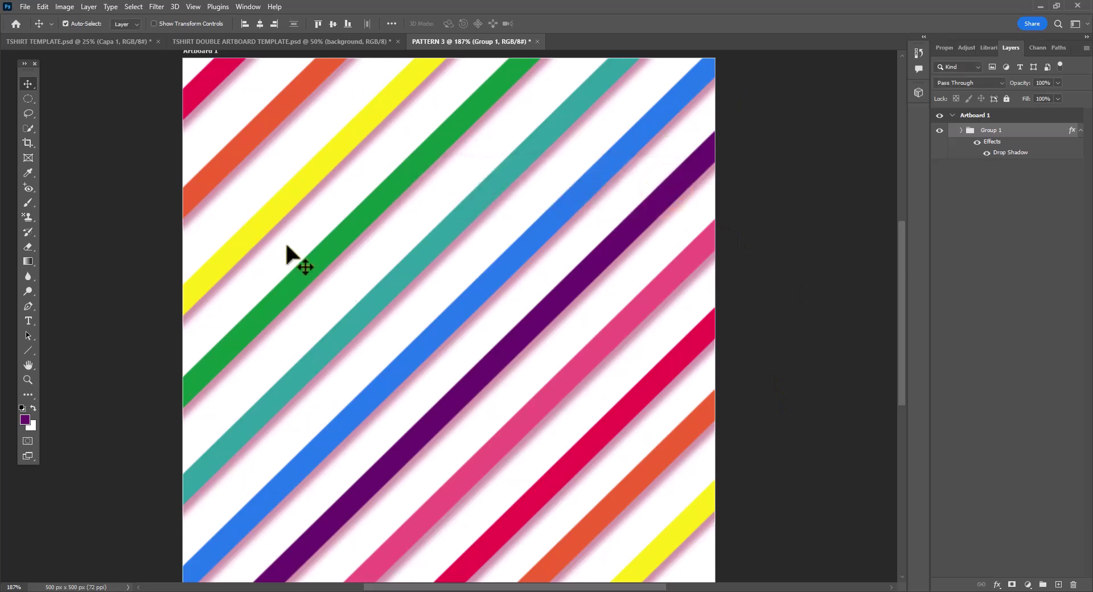
- Close PATTERN 3 without saving and select the BAG group
left_click(538, 41)
left_click(539, 226)
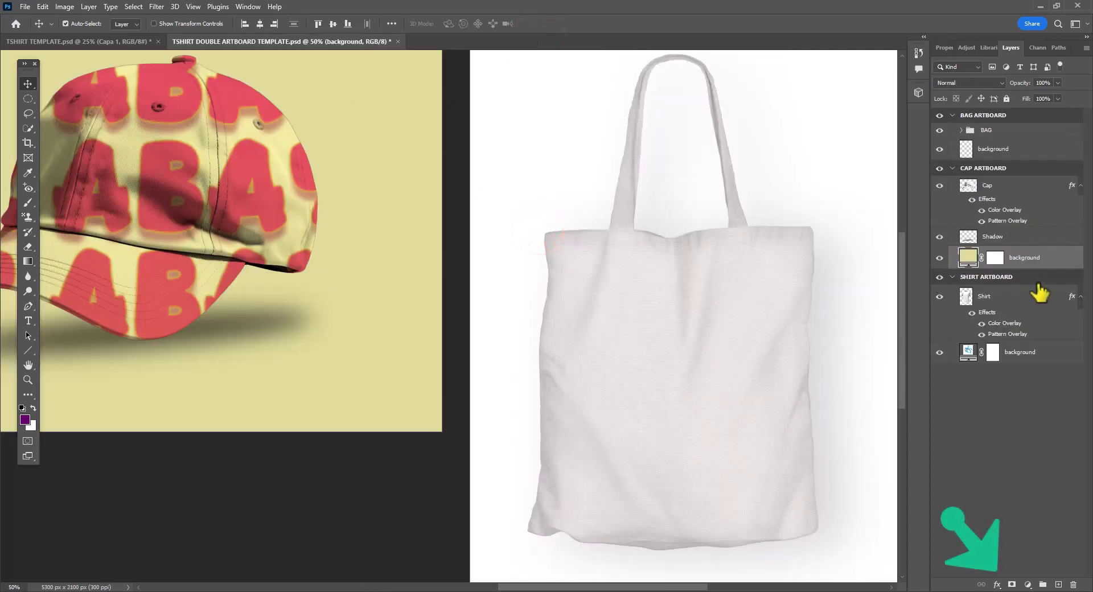
left_click(1018, 131)
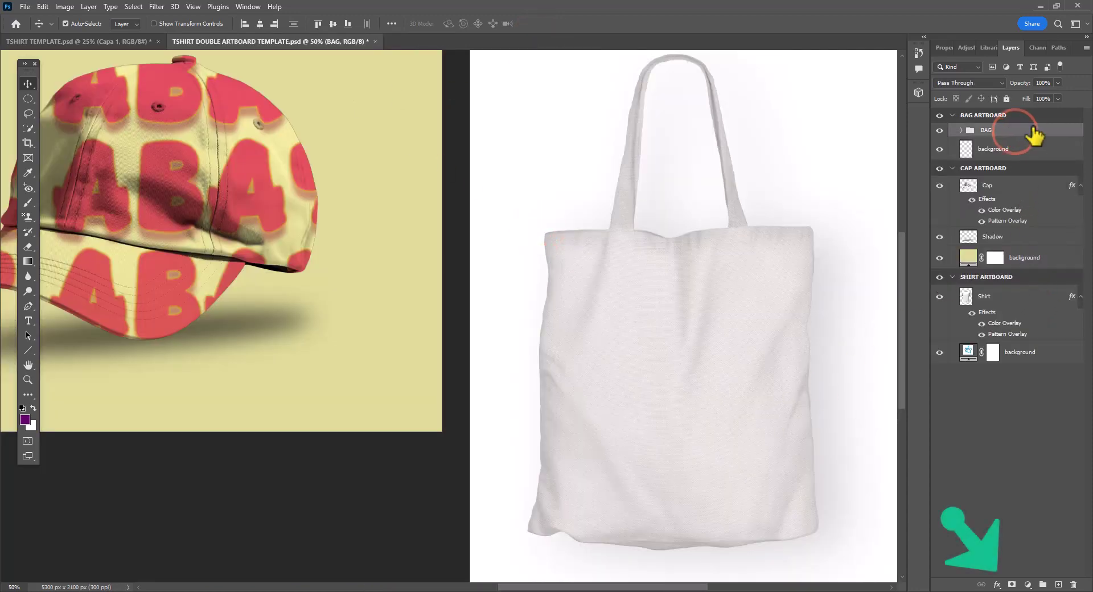
- Give the BAG group a Pattern Overlay of LINES PATTERN at 81% scale
left_click(998, 585)
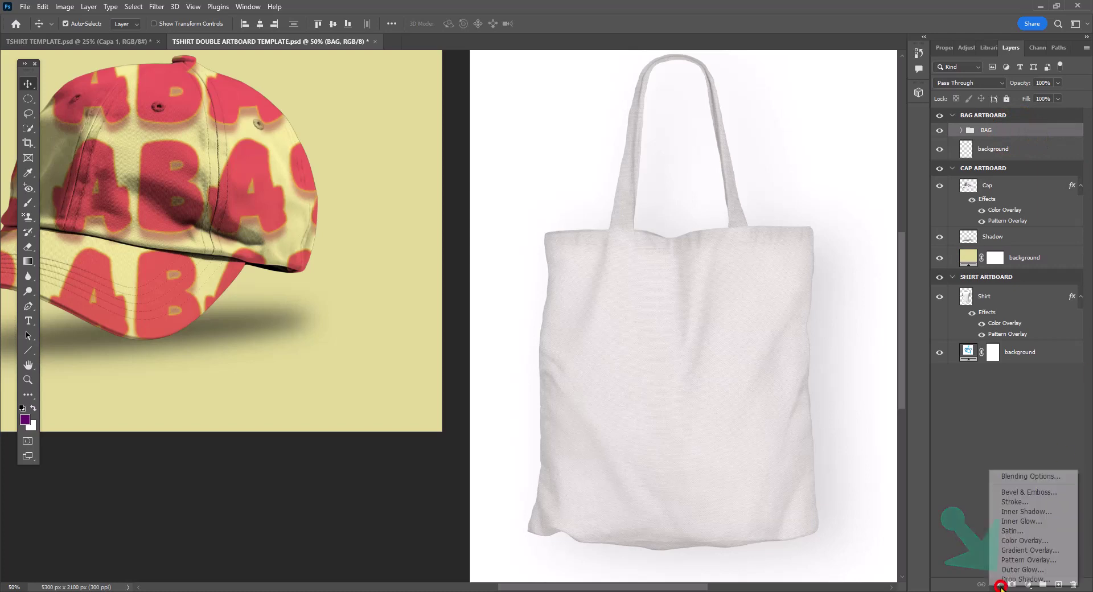
left_click(1034, 570)
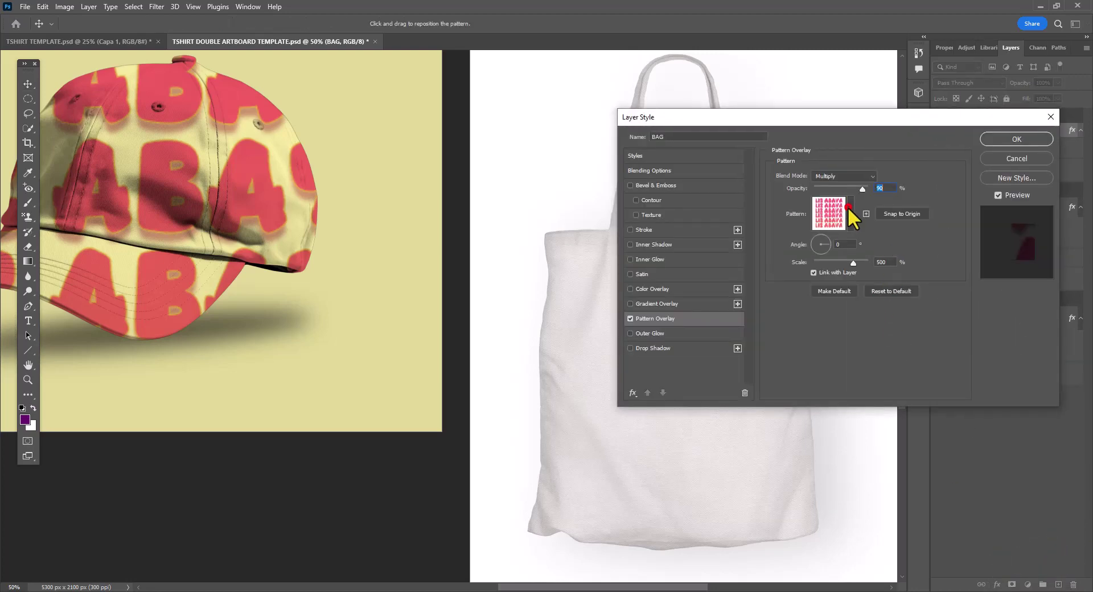
left_click(851, 216)
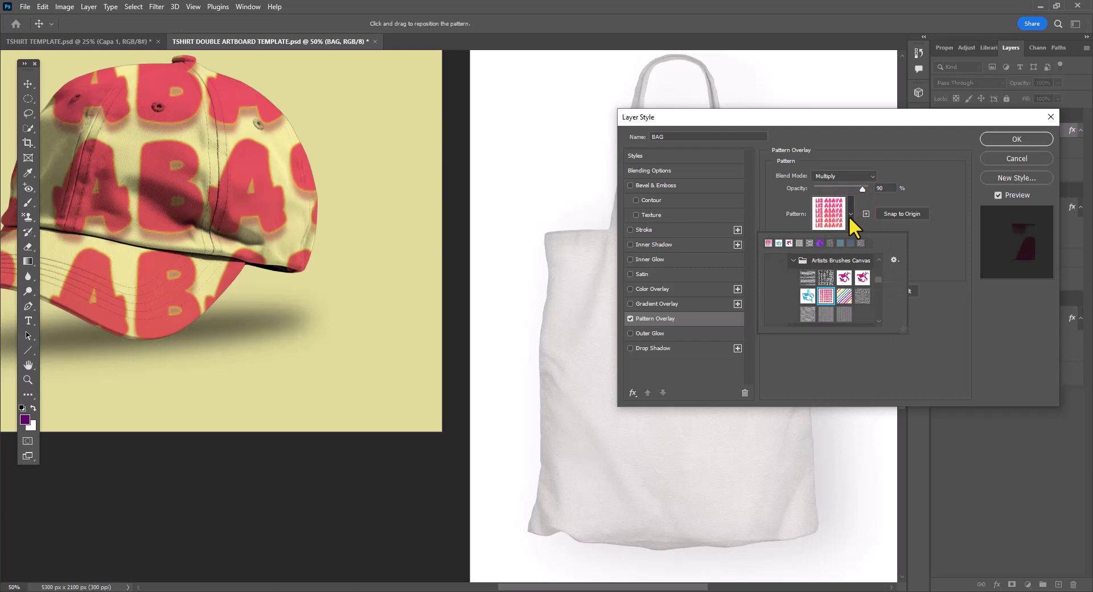
left_click(845, 302)
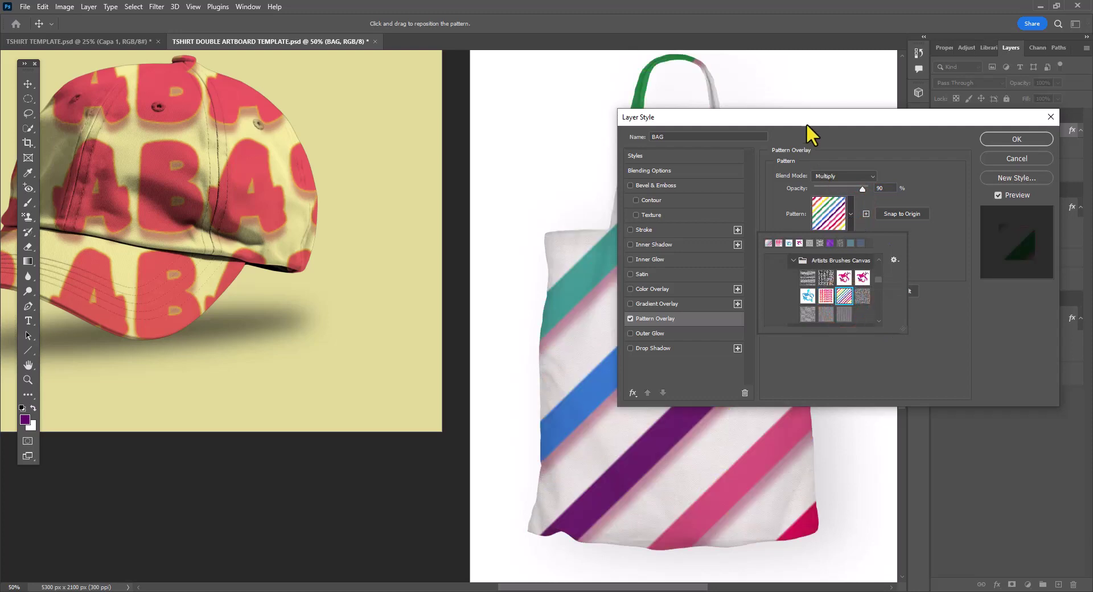
left_click_drag(805, 121, 983, 70)
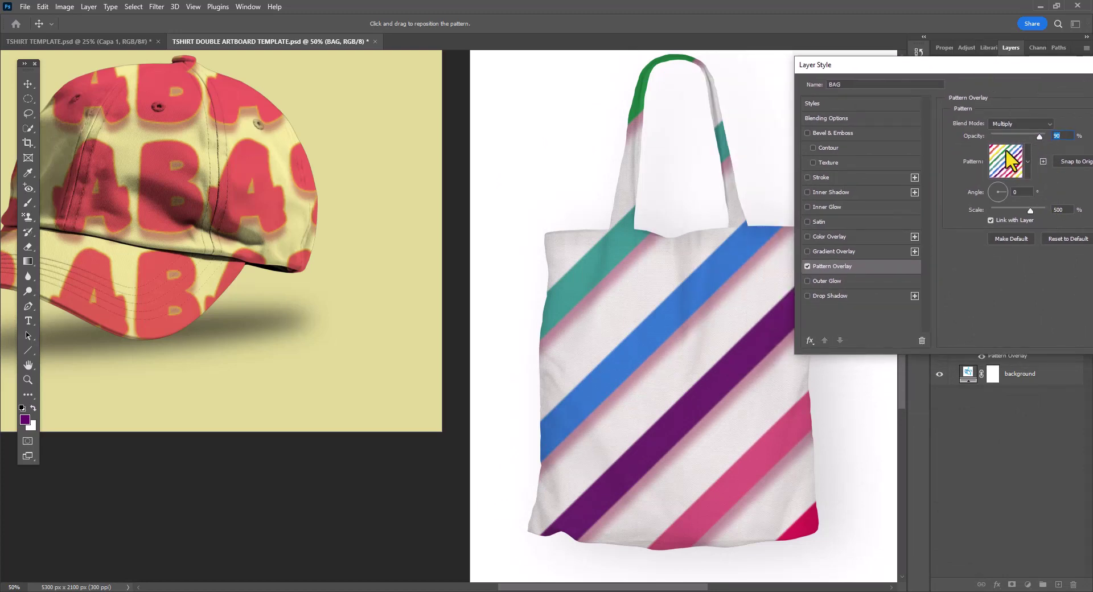
mouse_move(1029, 209)
left_mouse_down()
mouse_move(1003, 211)
mouse_move(1030, 210)
mouse_move(1013, 209)
left_mouse_up()
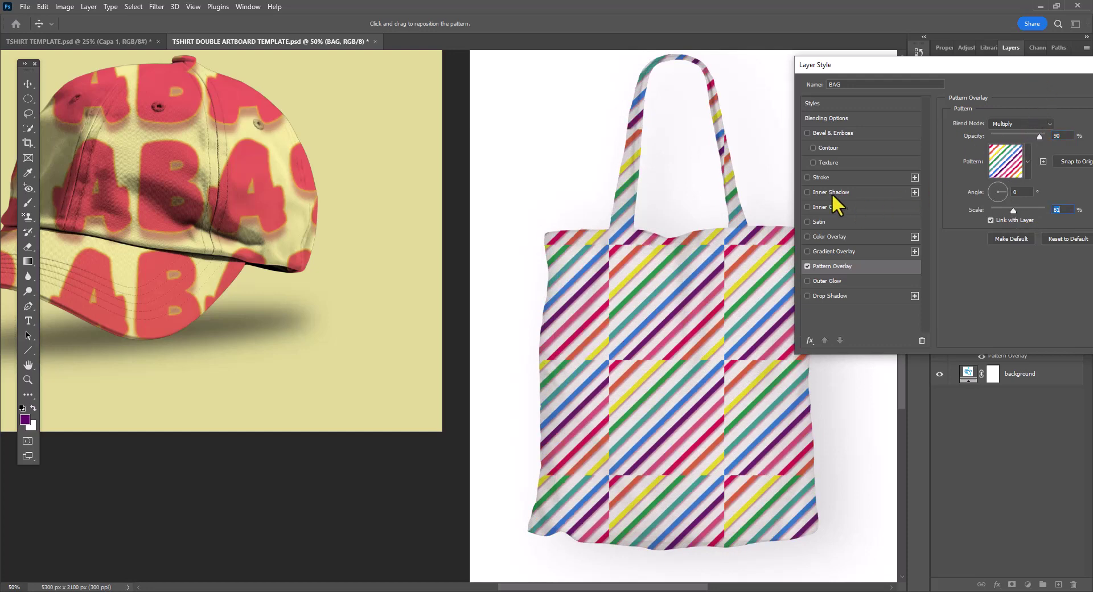
- Add a Color Overlay to the bag in pale pink #f8c8e9
left_click(853, 238)
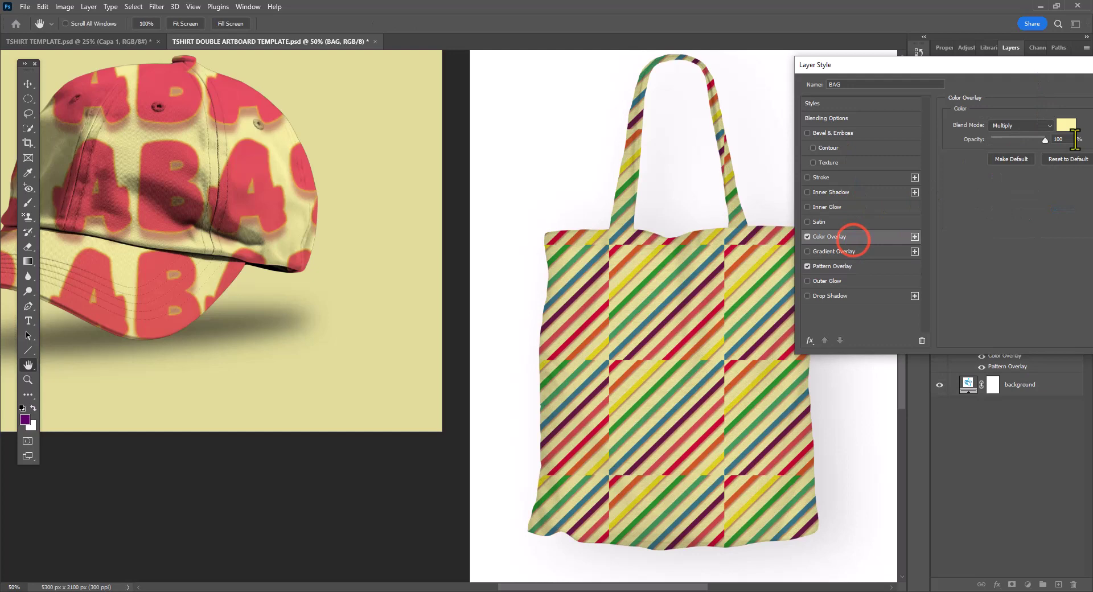
left_click(1062, 125)
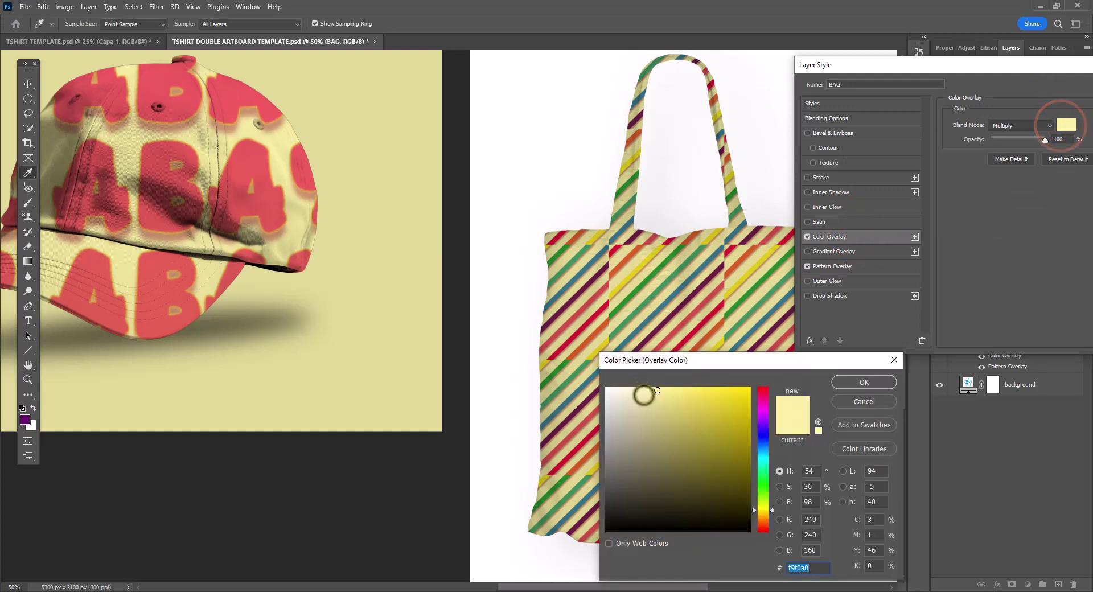
left_click(763, 404)
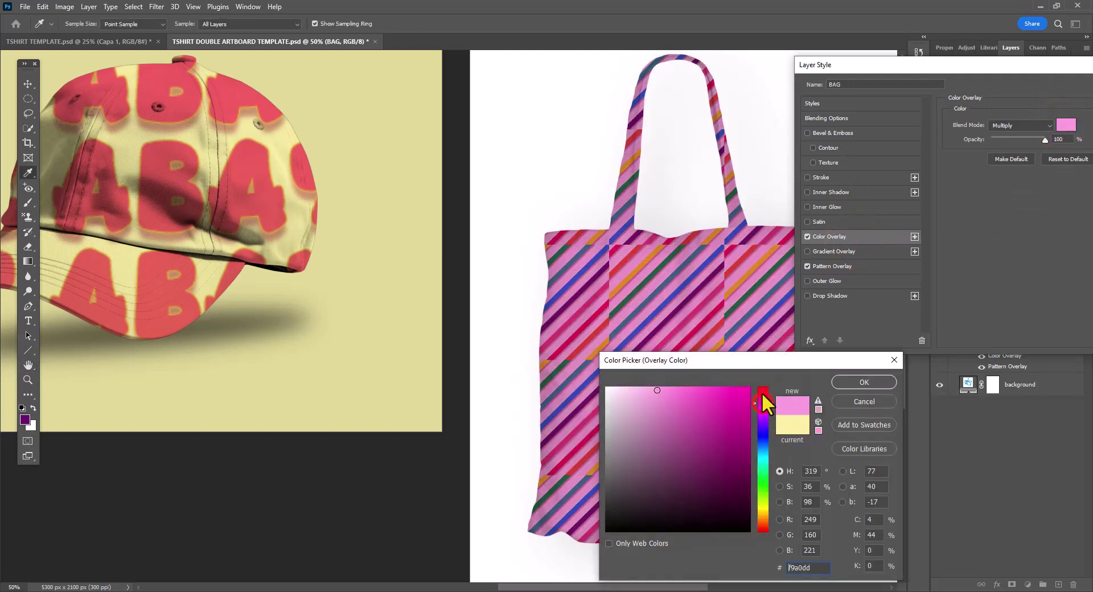
left_click_drag(657, 390, 633, 391)
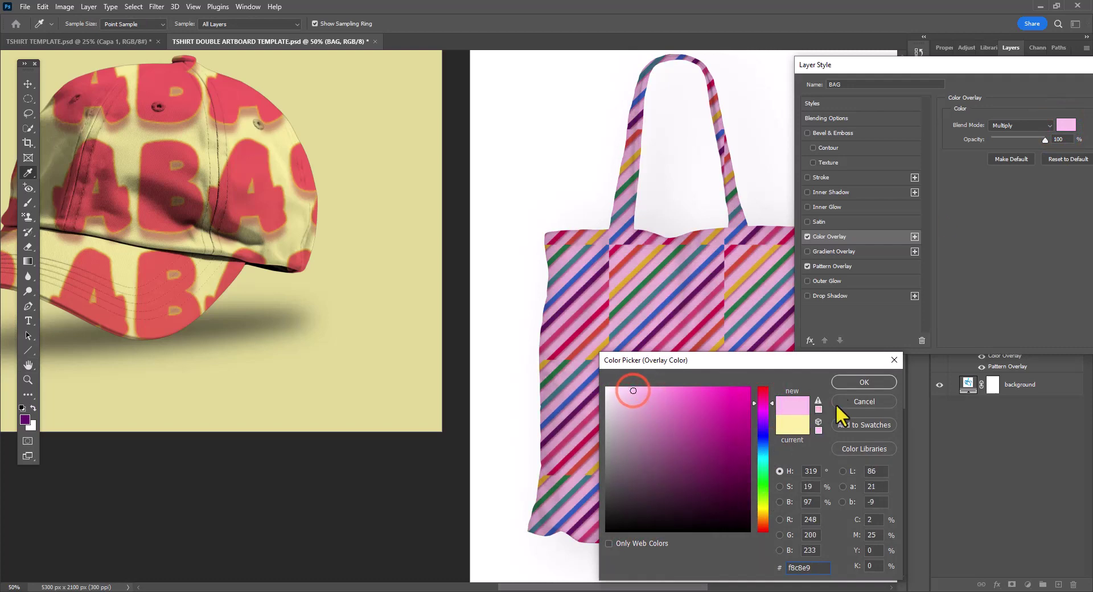
left_click(863, 383)
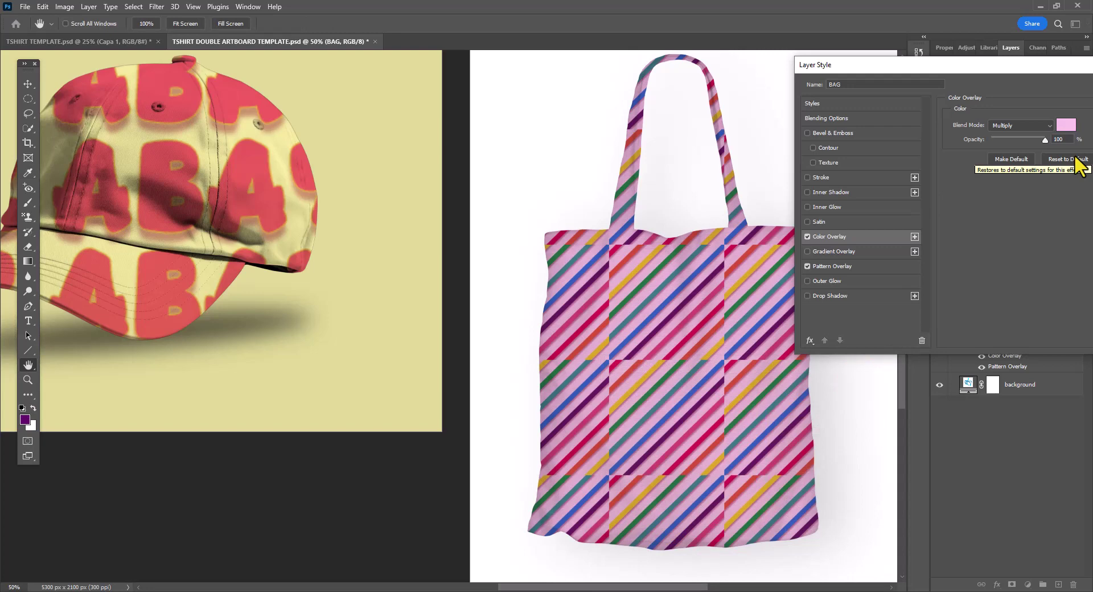
- Recheck the Pattern Overlay, keeping the LINES PATTERN stripes
left_click(868, 266)
left_click(1028, 162)
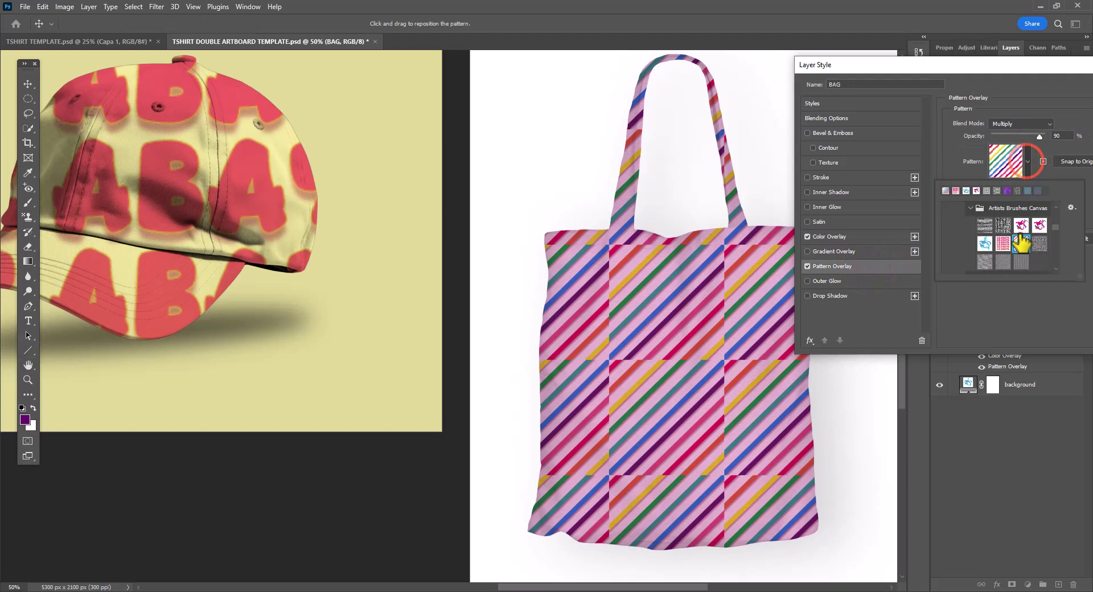
left_click(1054, 146)
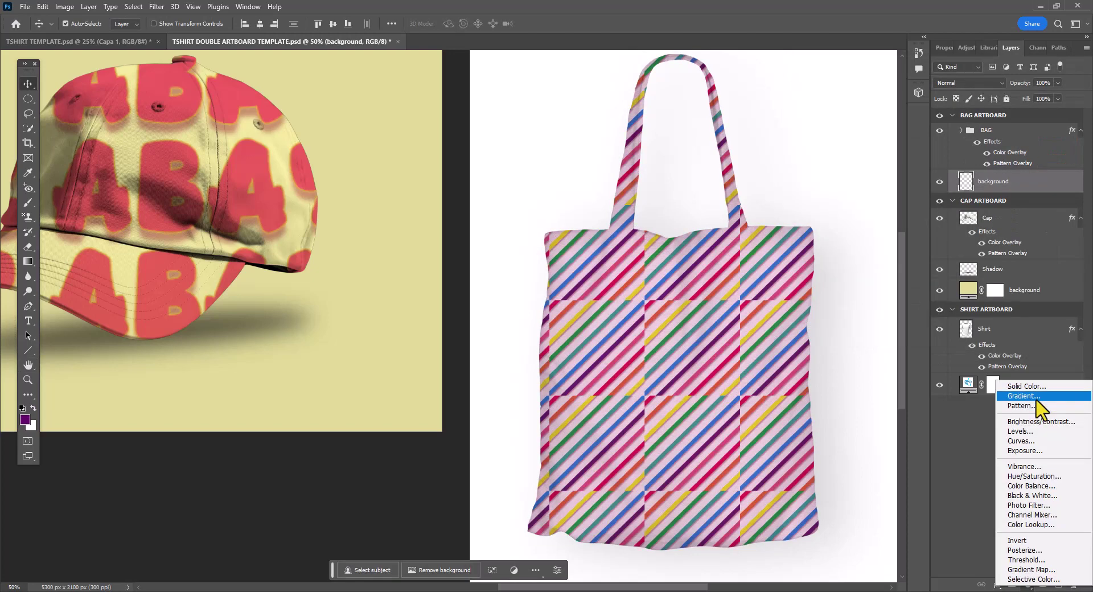
- Set the bag background gradient fill to blue #346fd1 fading upward to white
left_click(1036, 398)
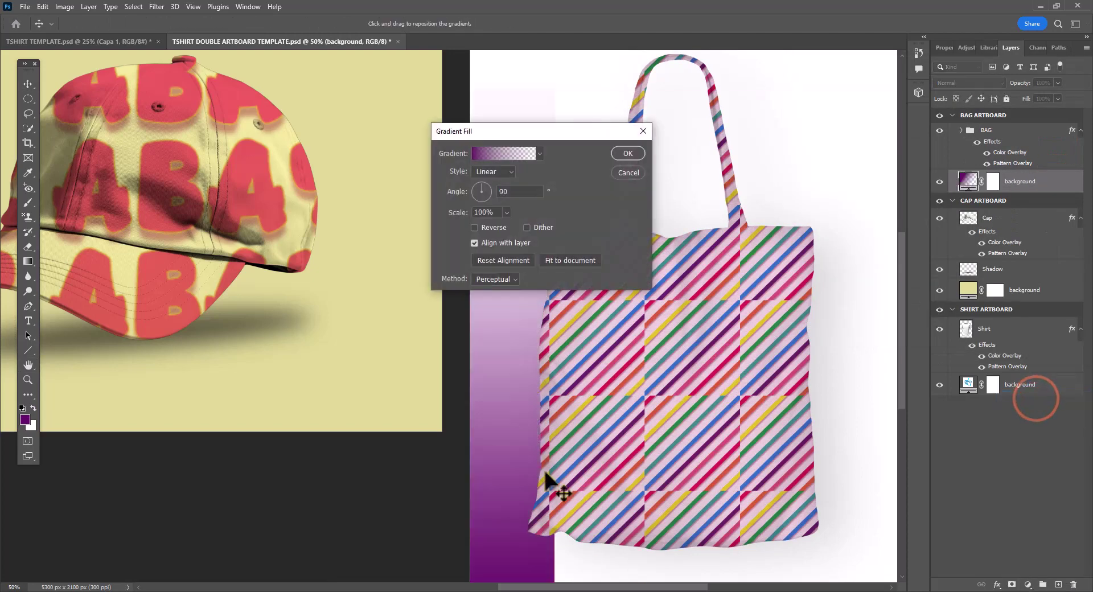
left_click_drag(548, 138, 416, 140)
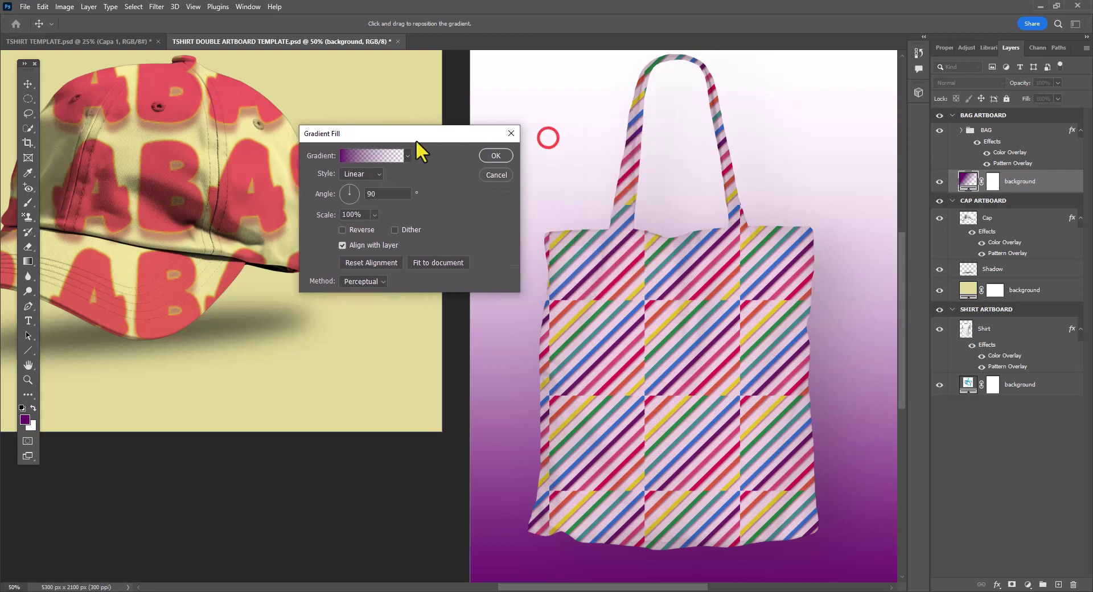
left_click(402, 155)
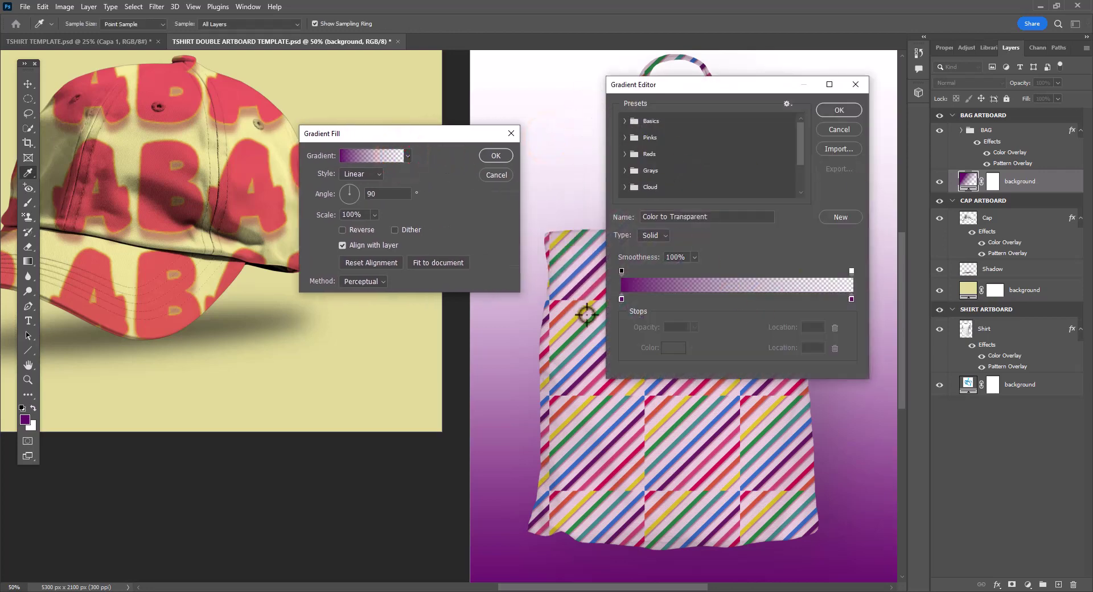
double_click(622, 297)
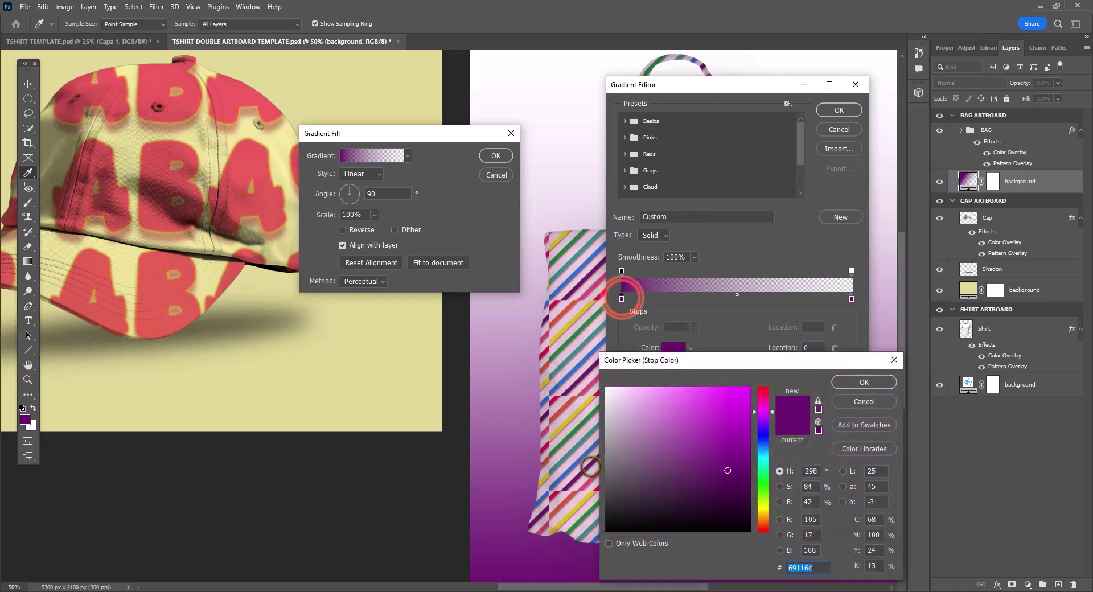
left_click(572, 470)
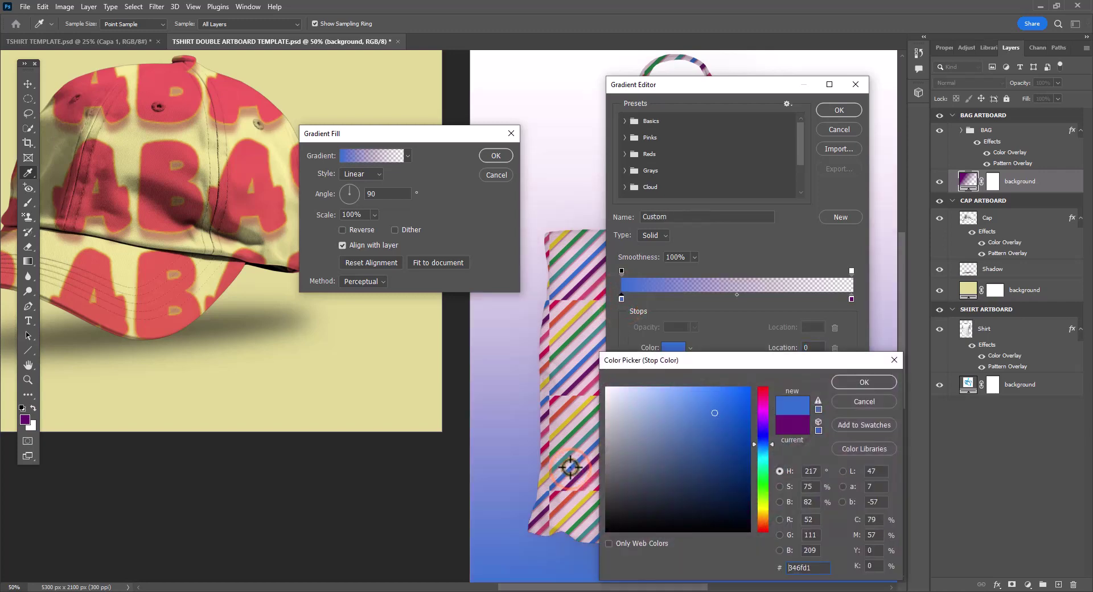
left_click(864, 383)
left_click(839, 110)
key("Return")
key("z")
left_click(342, 23)
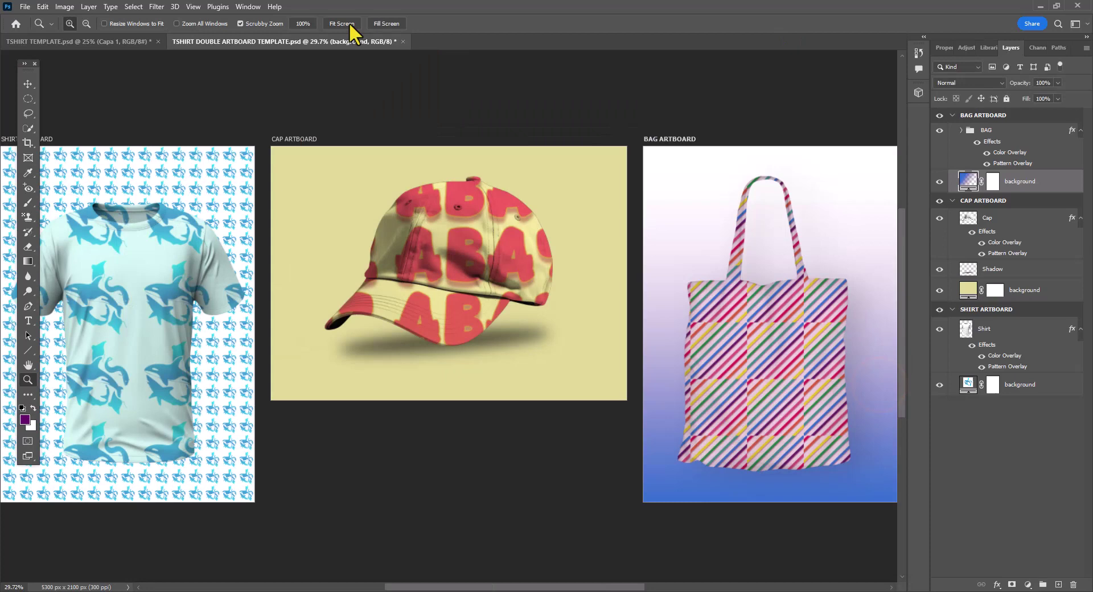
left_click(27, 84)
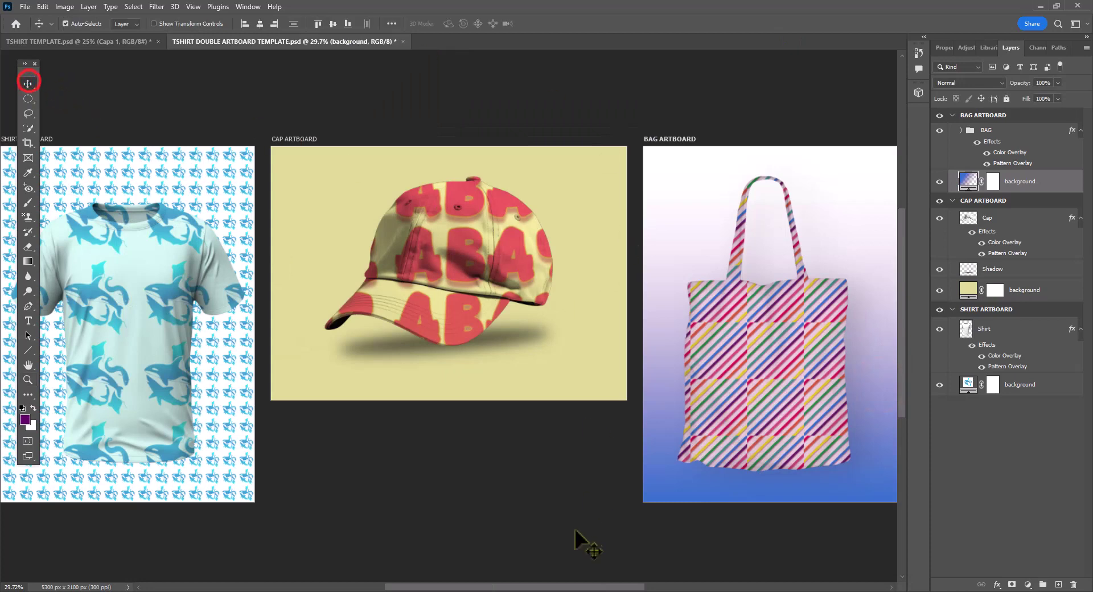
mouse_move(593, 588)
left_mouse_down()
mouse_move(617, 586)
mouse_move(606, 589)
left_mouse_up()
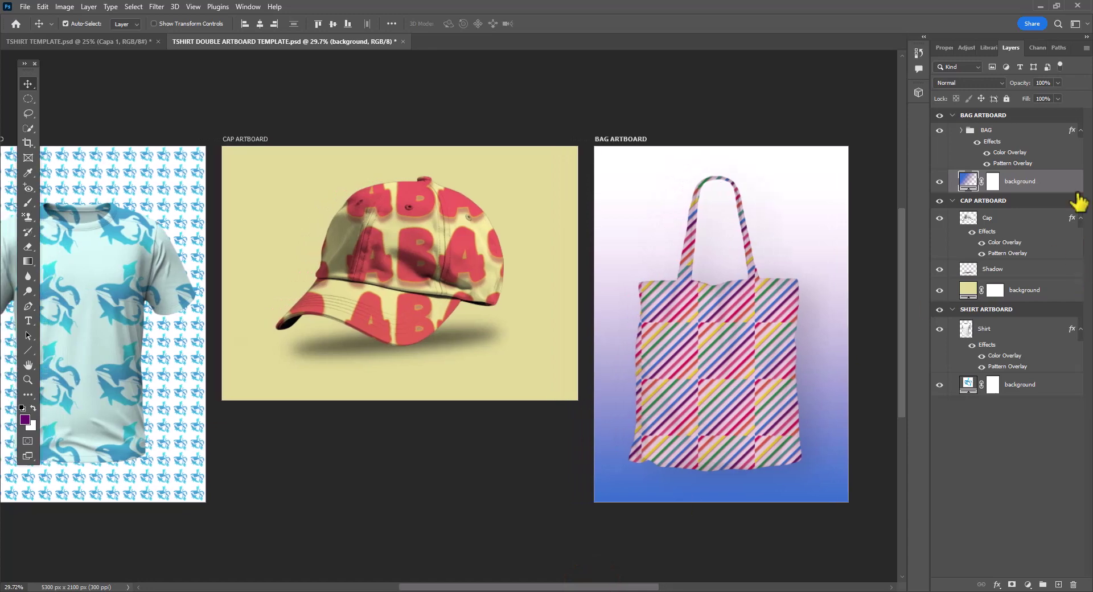
- Reopen the bag background's Gradient Fill to inspect its starting colour stop
double_click(969, 181)
left_click(350, 154)
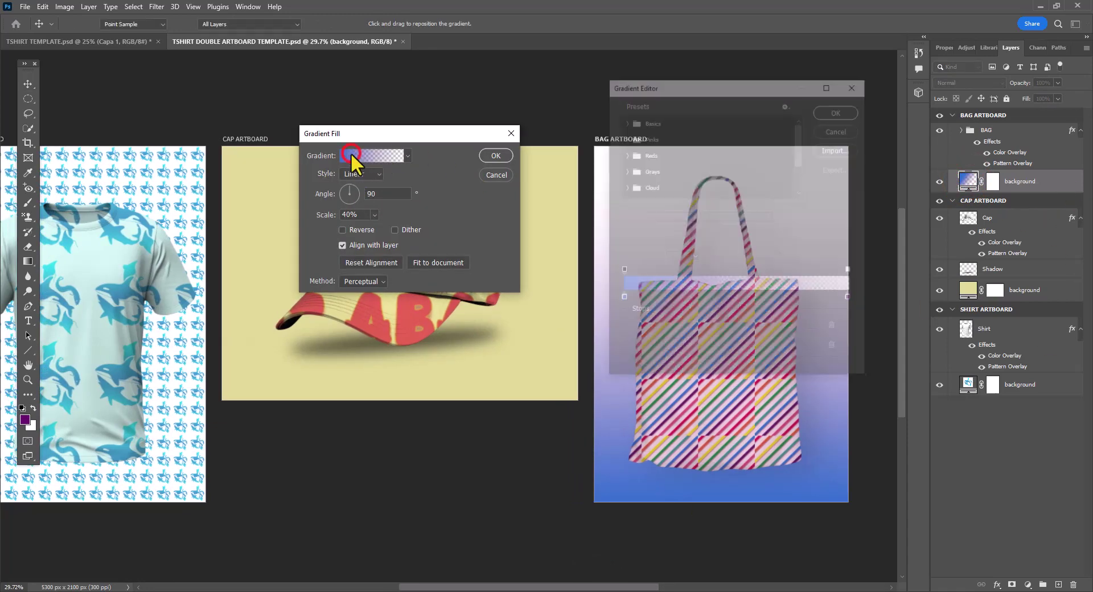
left_click(623, 296)
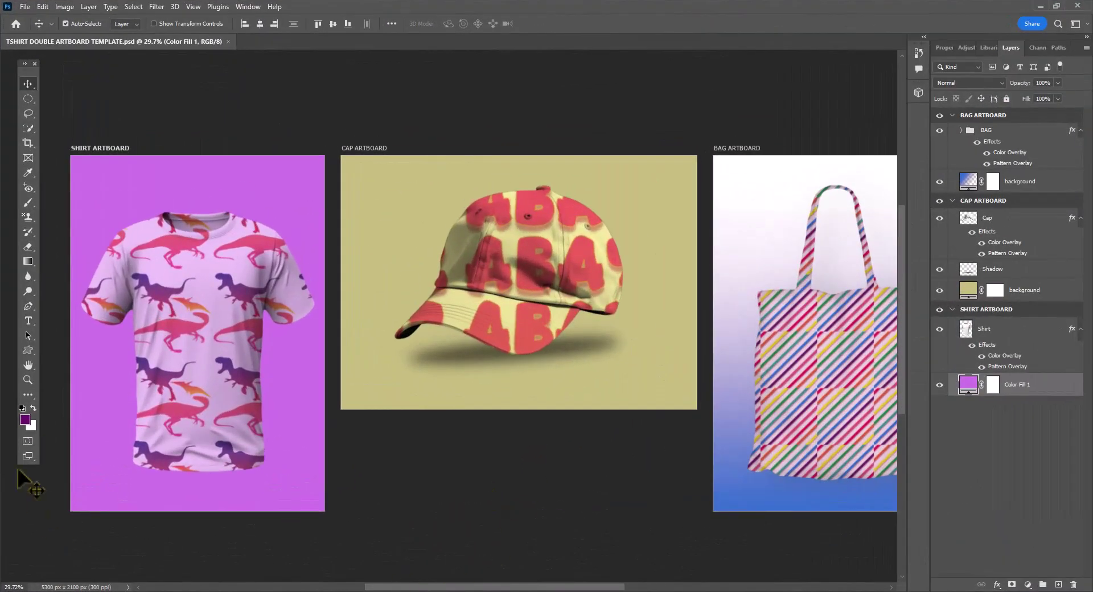
- Zoom in on the dinosaur shirt at 100% and pan to its front
left_click(28, 380)
left_click(180, 337)
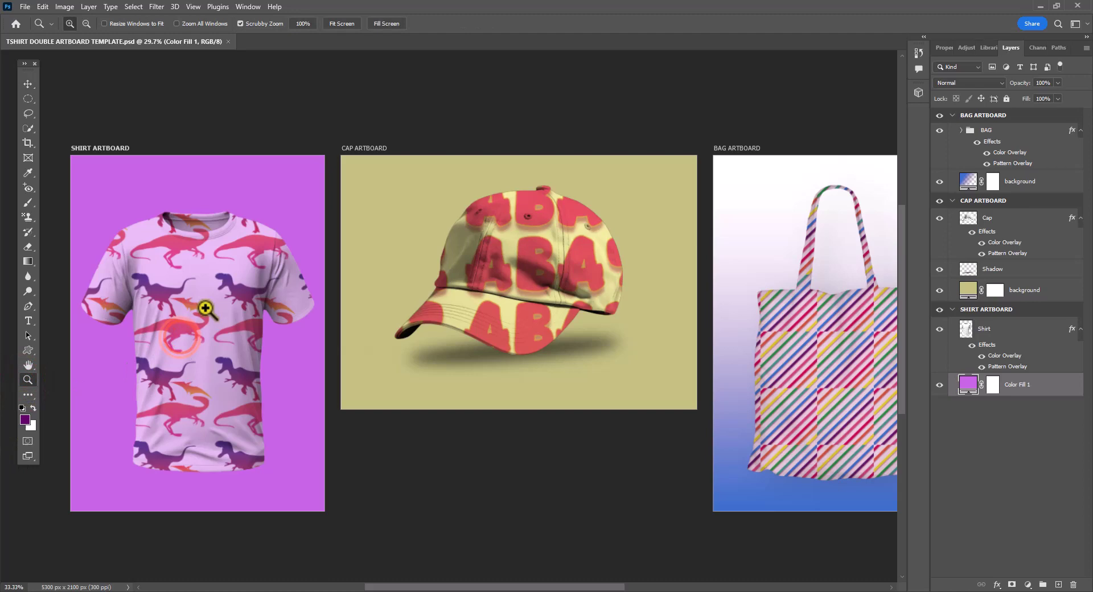
left_click(215, 292)
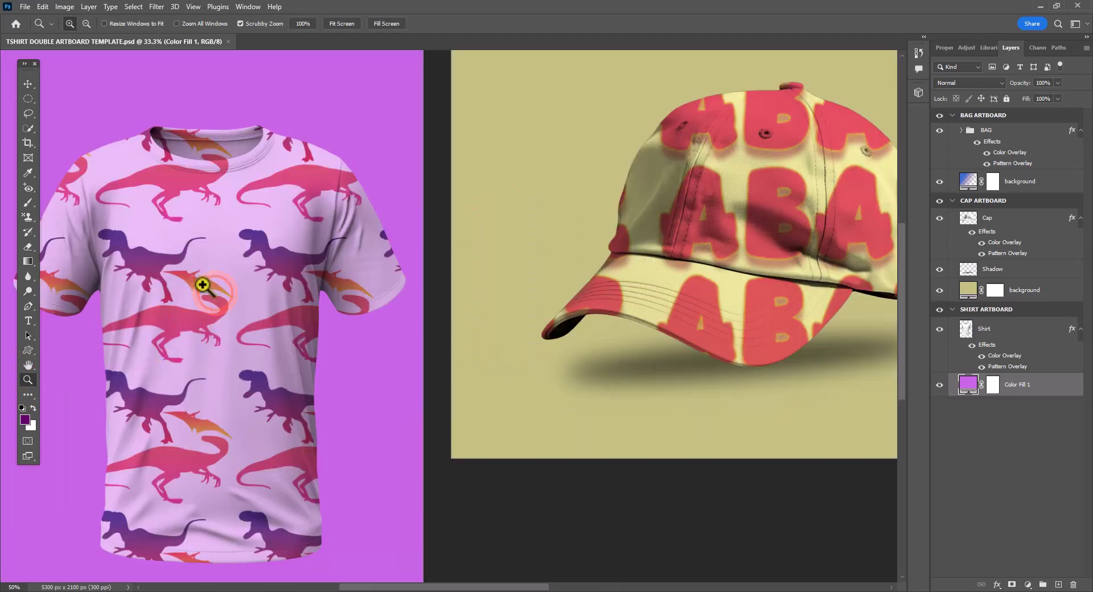
double_click(29, 375)
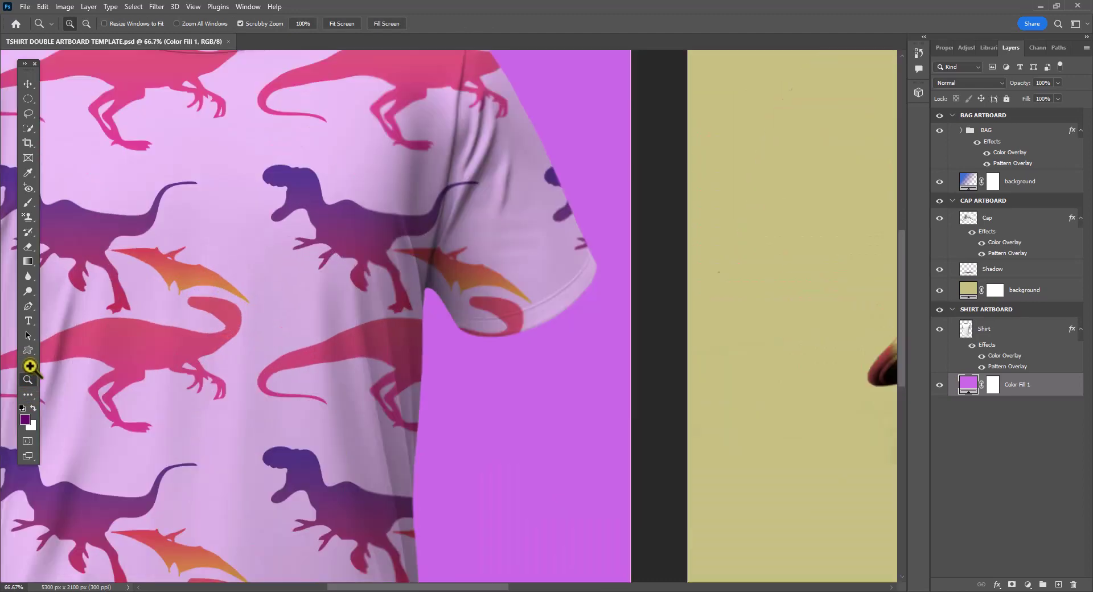
left_click(28, 365)
left_click_drag(183, 297, 276, 319)
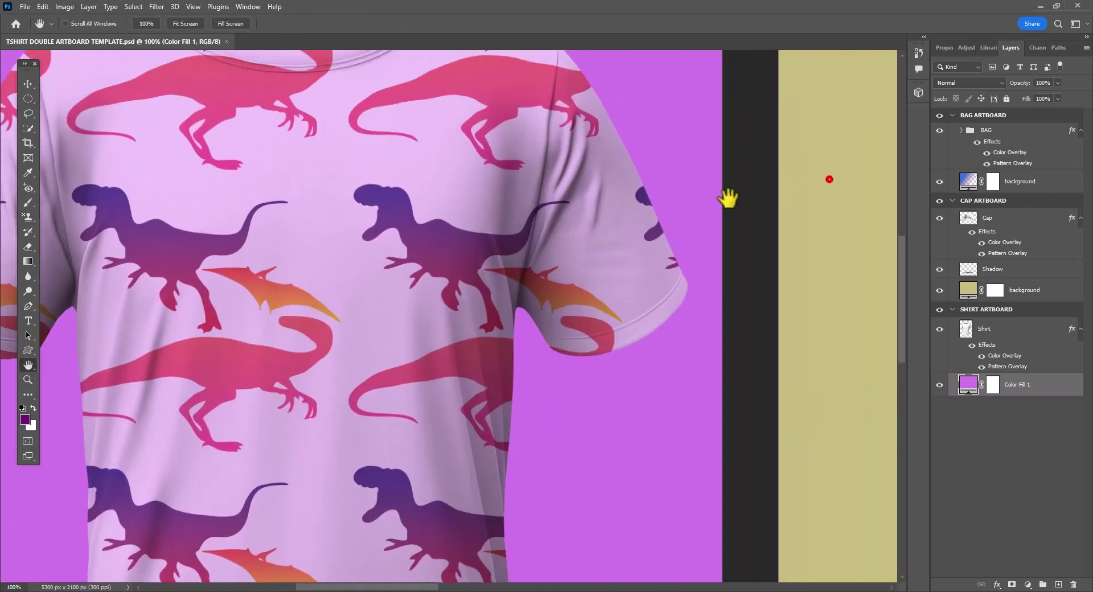
- Pan over to inspect the ABA cap, then fit all three artboards on screen
left_click_drag(727, 199, 285, 249)
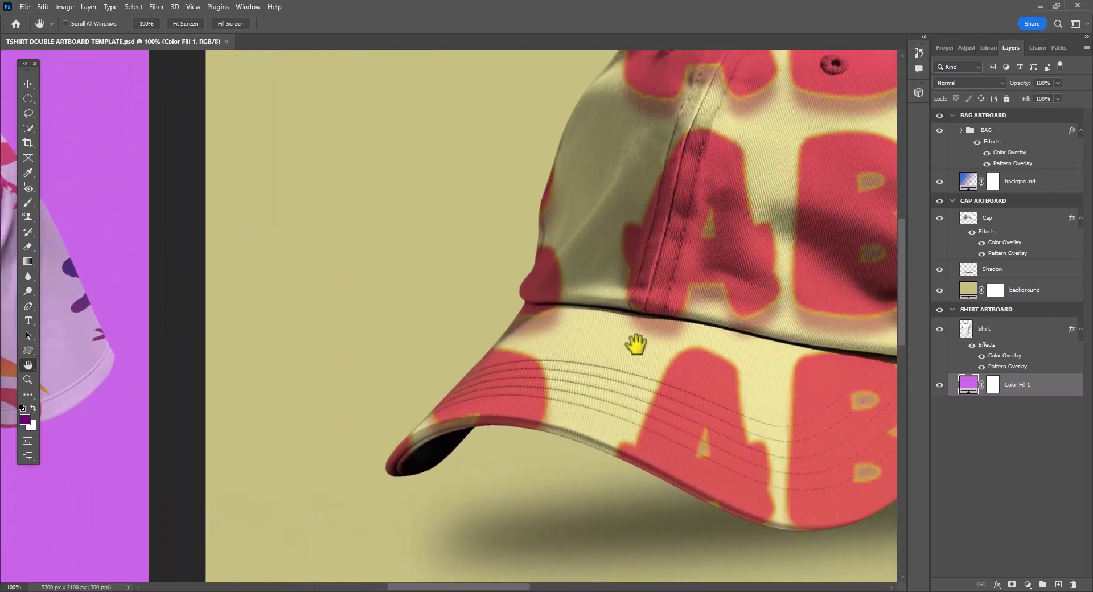
left_click_drag(551, 303, 507, 205)
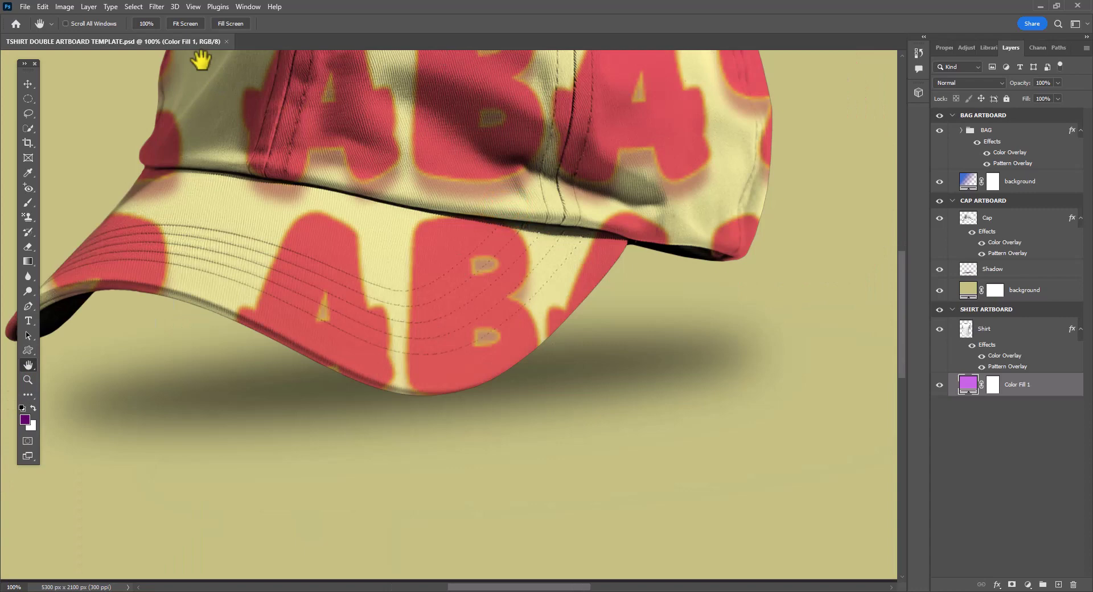
left_click(195, 27)
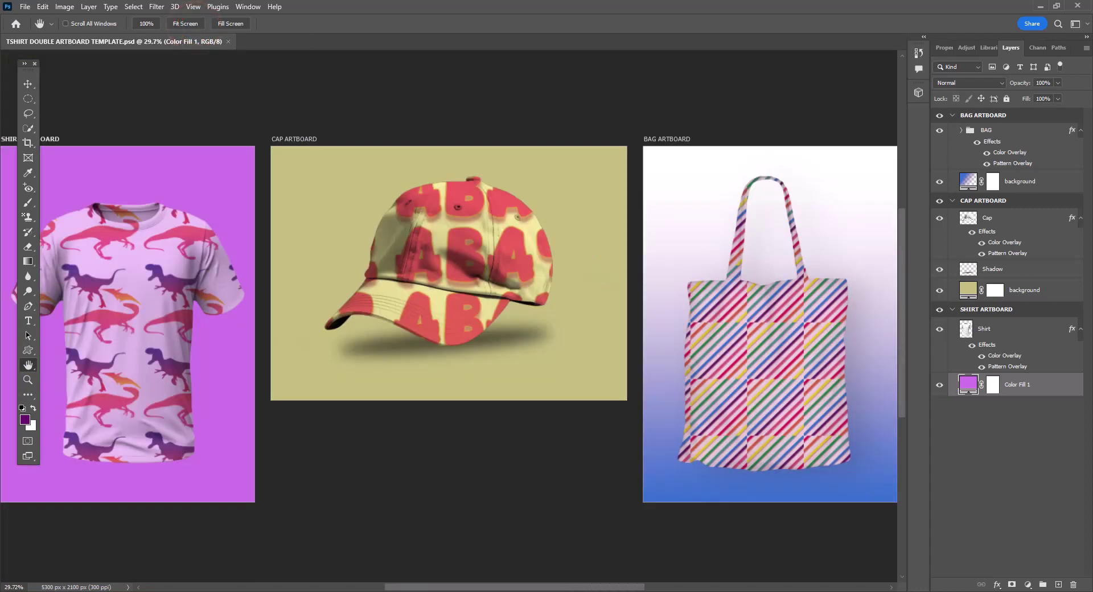
- Start Artboards to PDF export with the Desktop as the destination folder
left_click(25, 6)
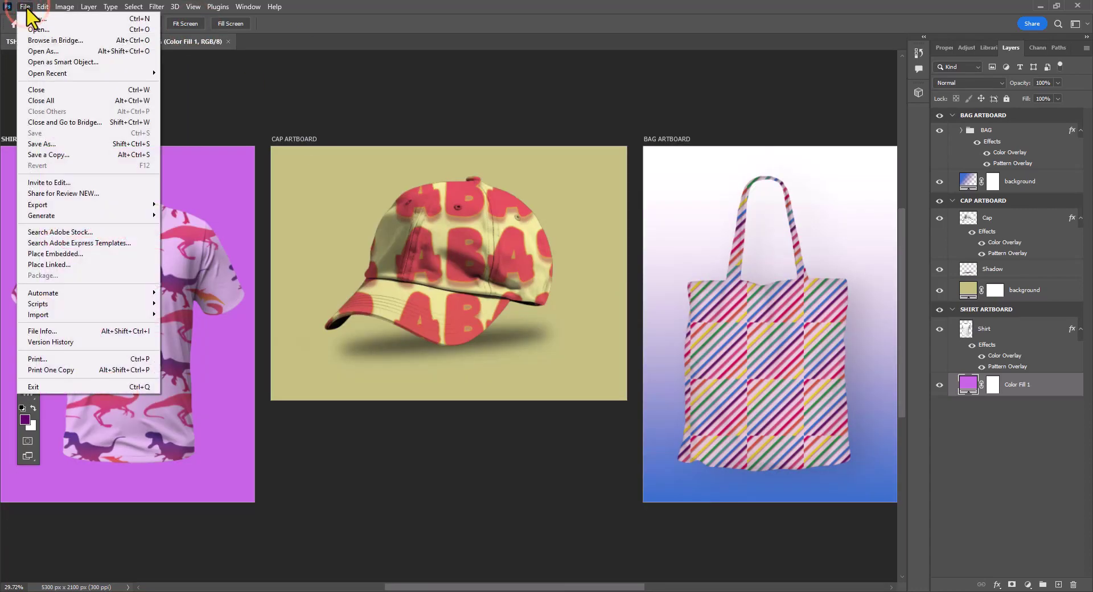
mouse_move(113, 205)
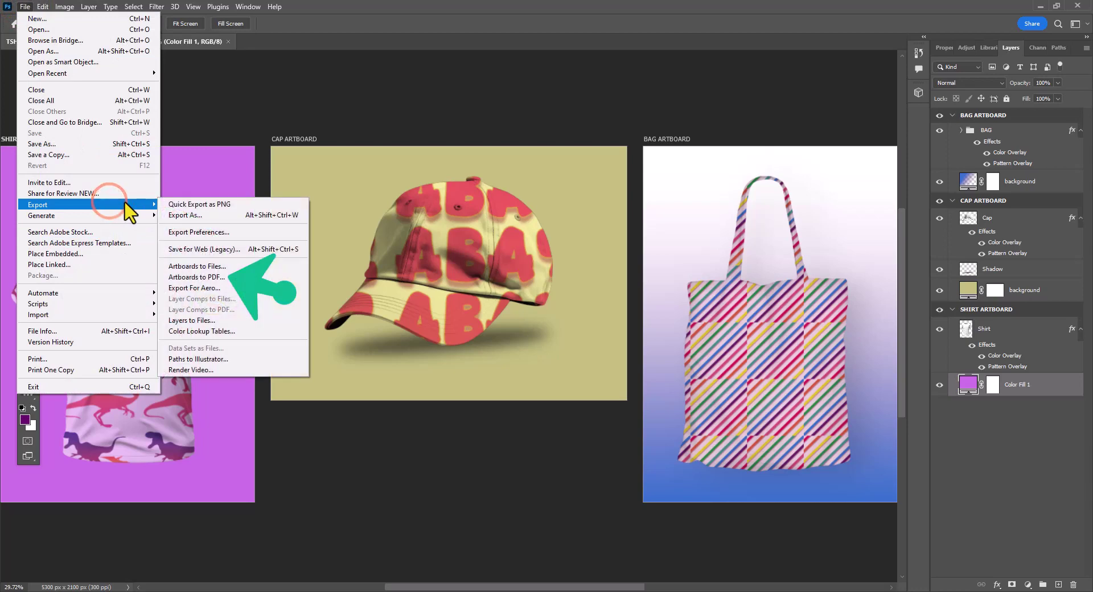
left_click(227, 278)
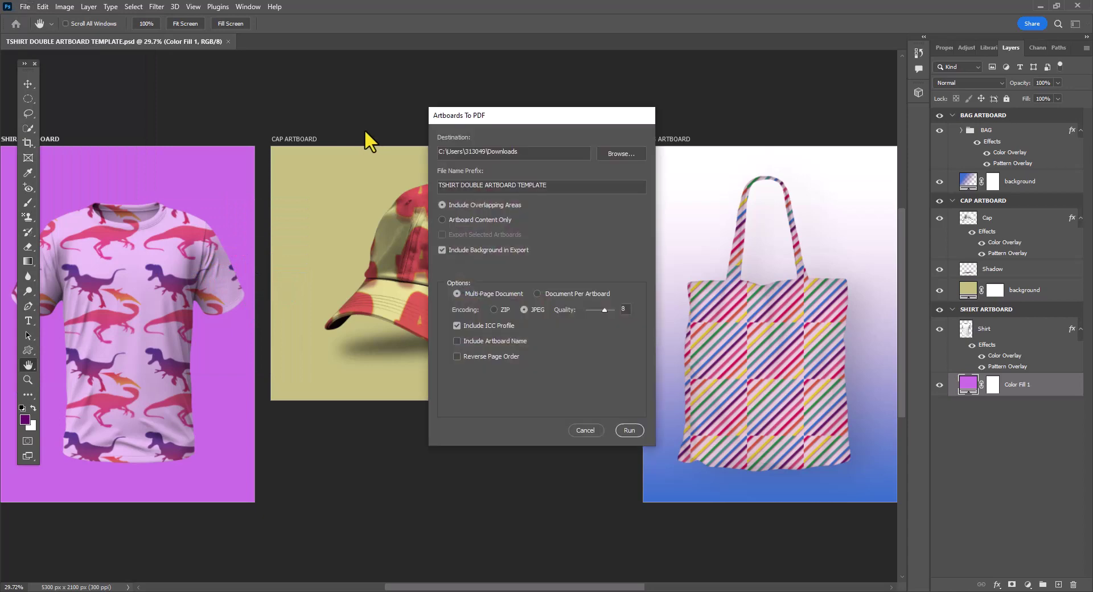
left_click(634, 152)
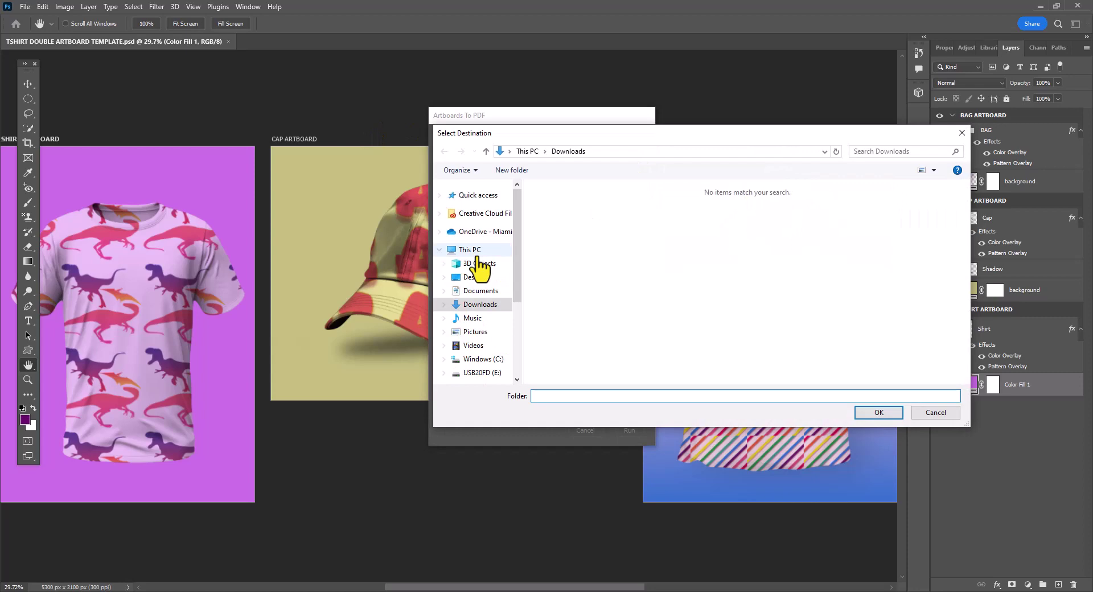
left_click(491, 277)
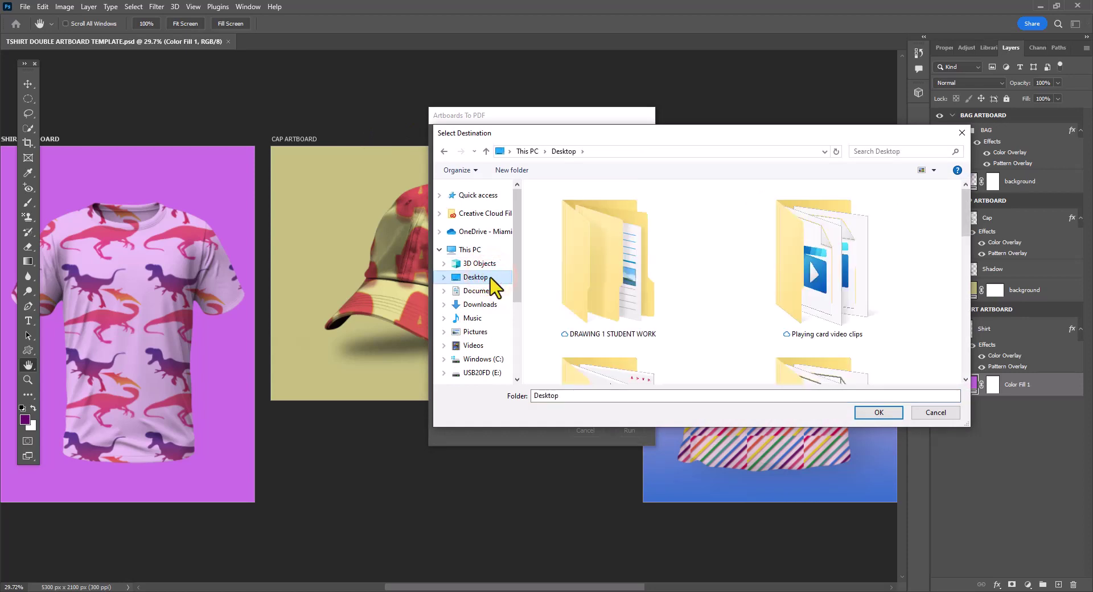
left_click(893, 414)
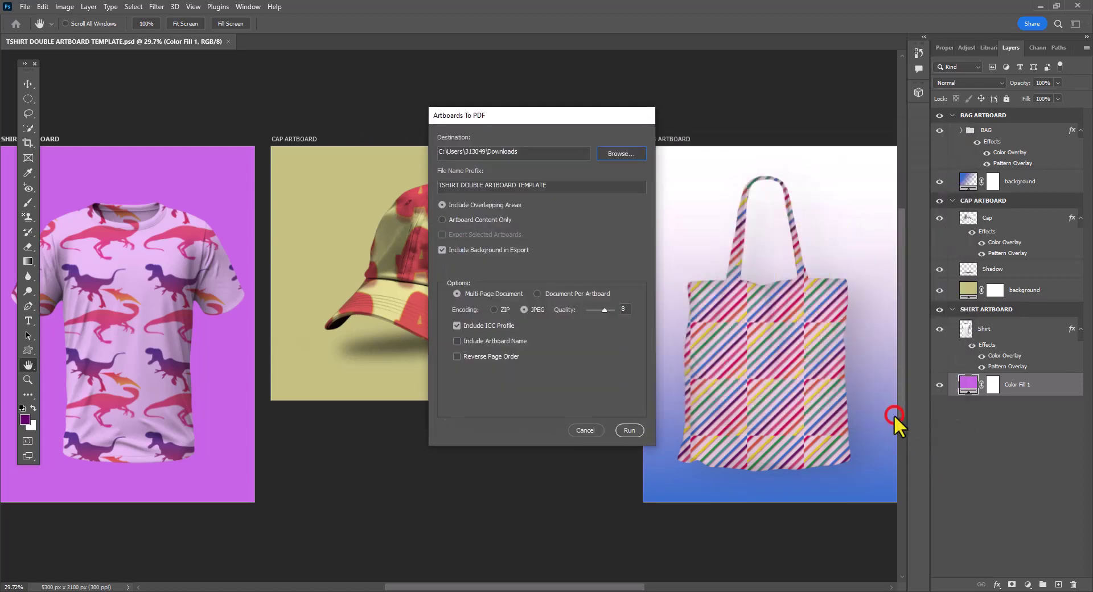
- Set the file name prefix to FINISHED PATTERN TEMPLATE and run the multi-page PDF export
left_click(553, 183)
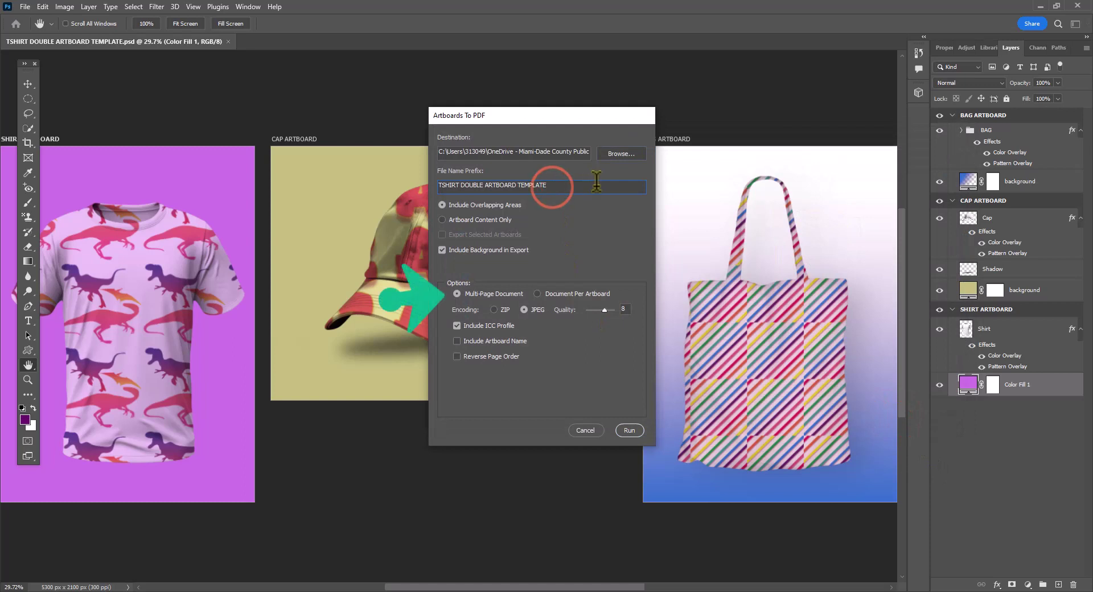
key("ctrl+a")
type("fin")
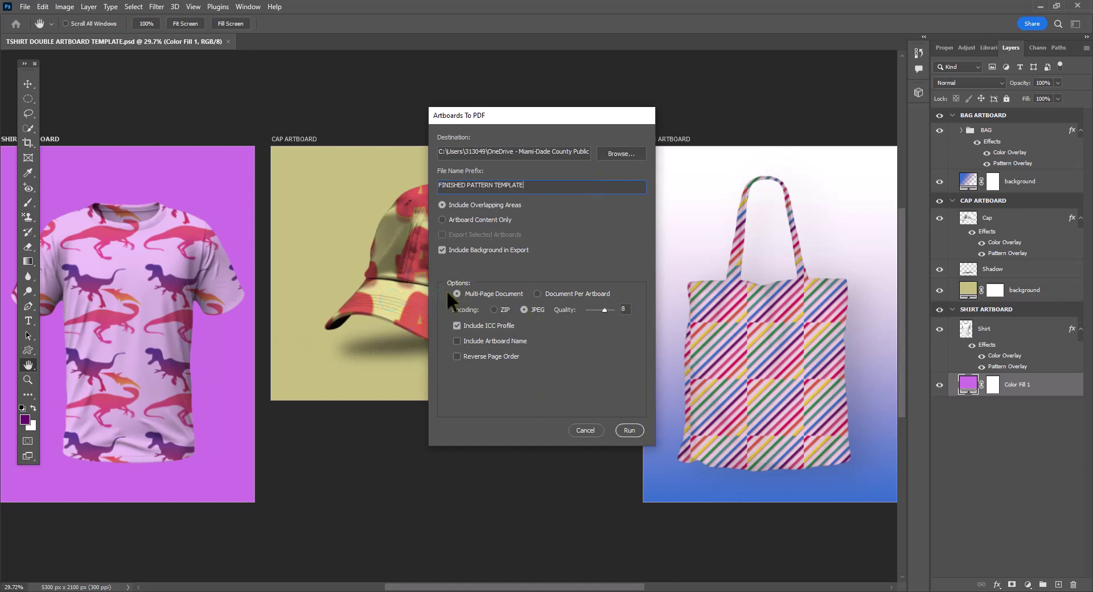
left_click(640, 424)
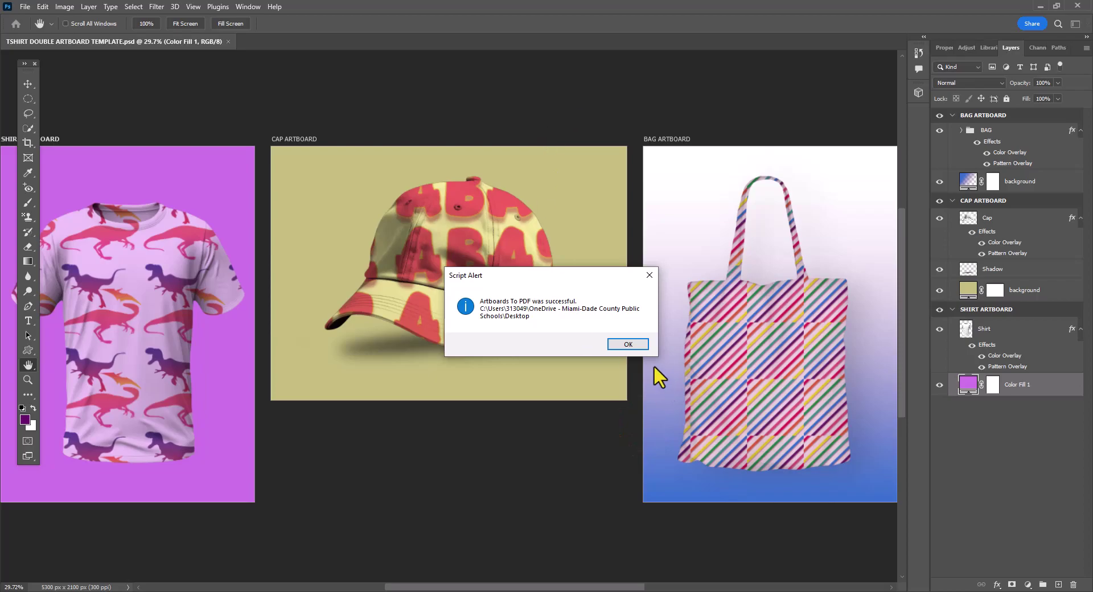
left_click(628, 345)
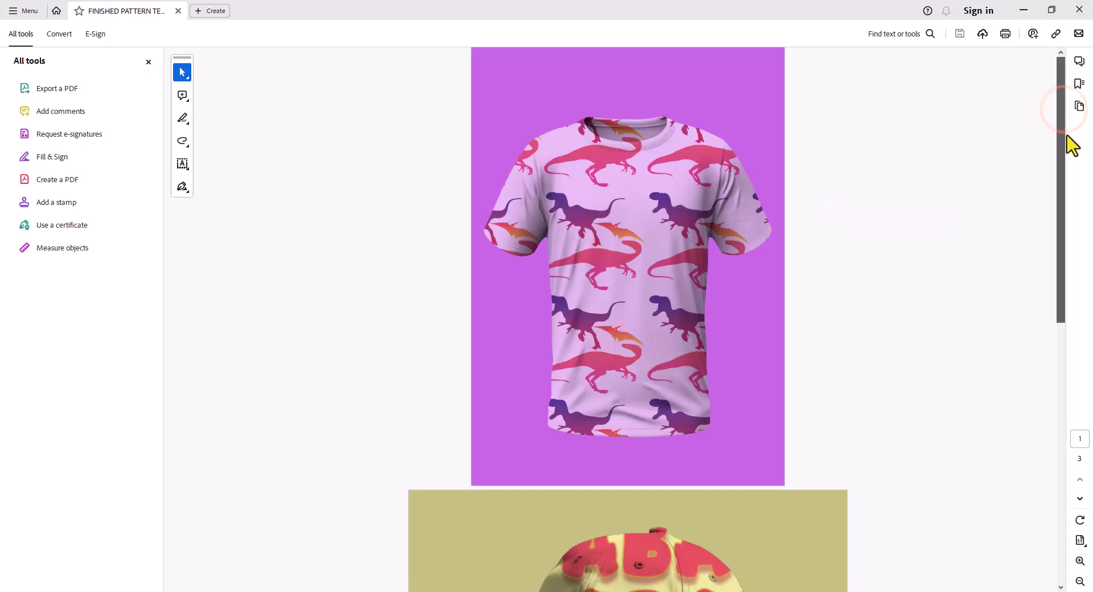
- Scroll through the PDF's shirt, cap and tote bag pages
scroll(1073, 171, "down", 2)
left_click_drag(1074, 170, 1061, 113)
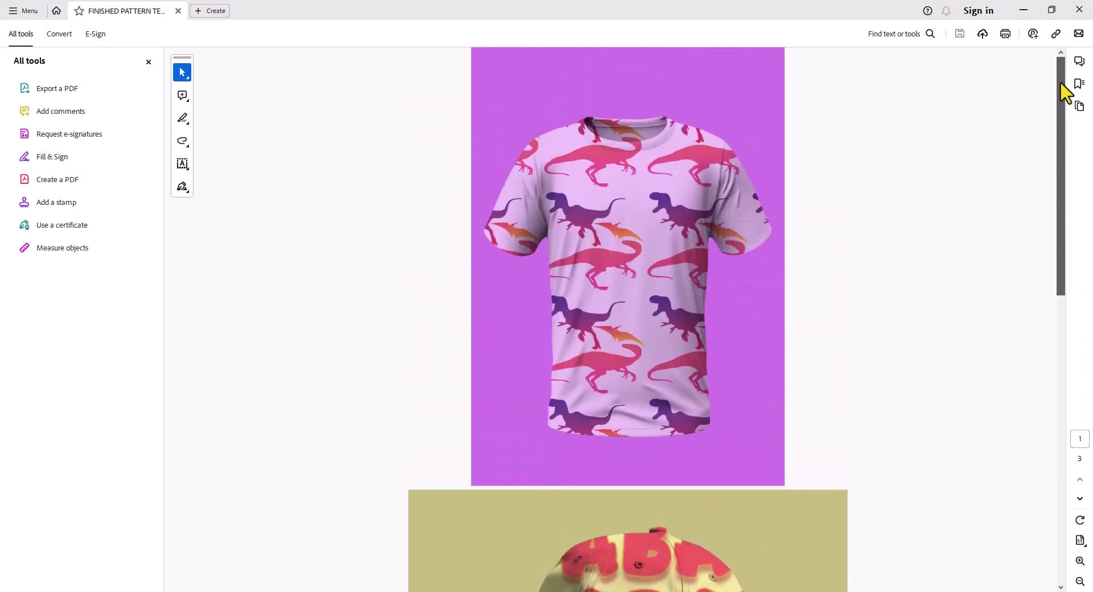